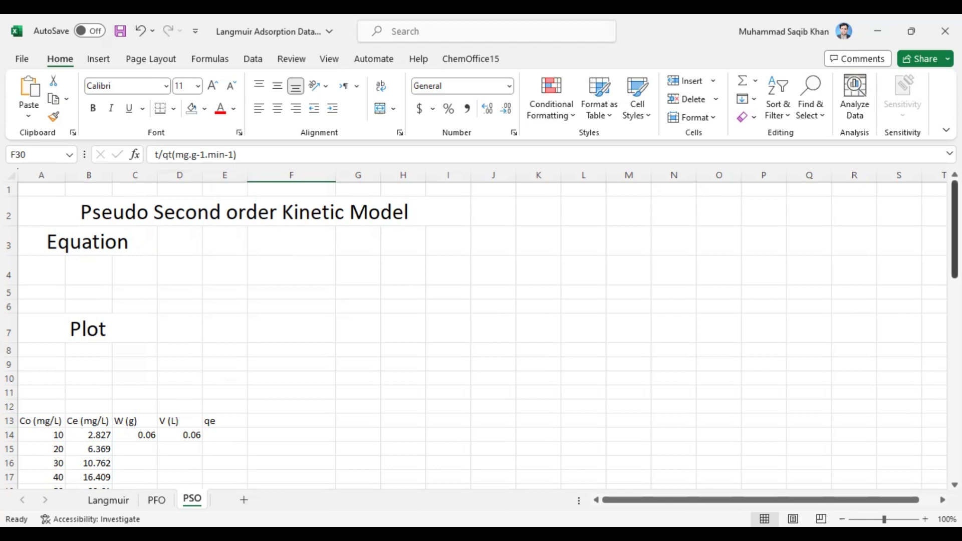
drag(954, 250, 955, 270)
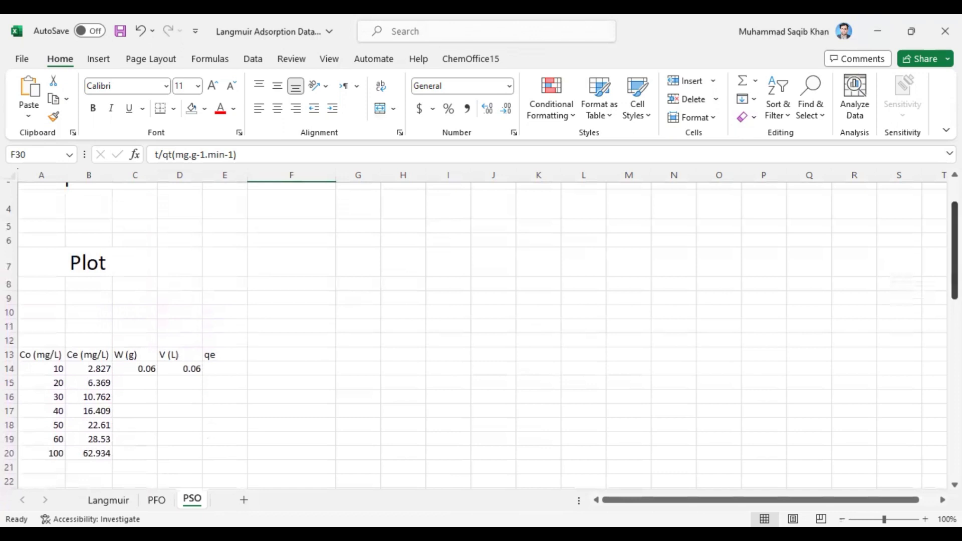
click(30, 354)
drag(68, 376, 101, 455)
Paste the copied pseudo-second-order equation and "t Vs t/qt" text boxes, placing them beside the Equation and Plot headings
scroll(101, 351, up, 1)
click(121, 306)
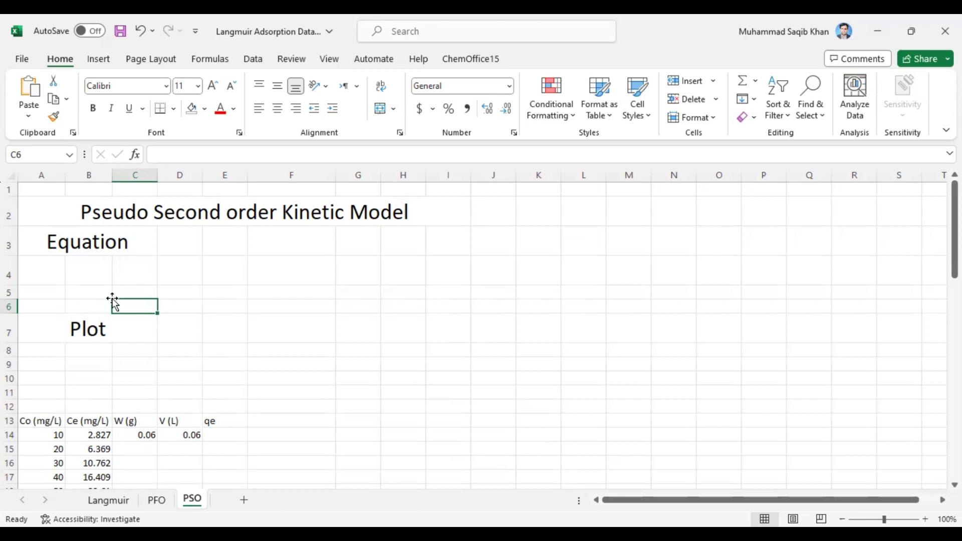
key(ctrl+v)
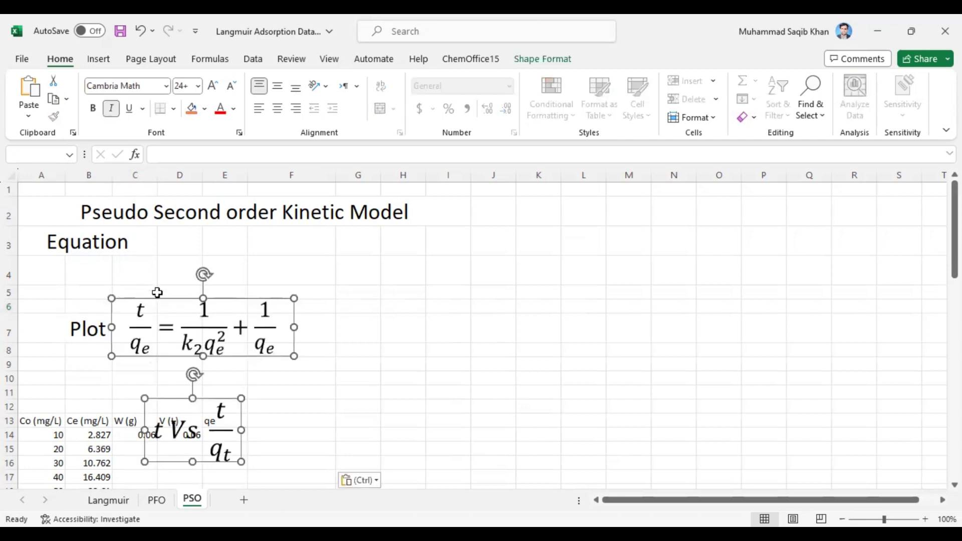
drag(157, 292, 184, 226)
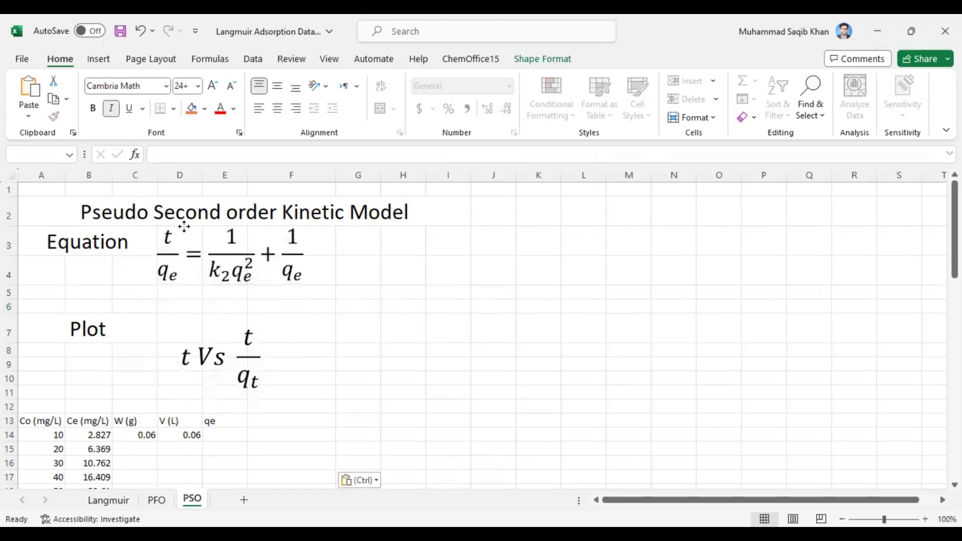
click(136, 306)
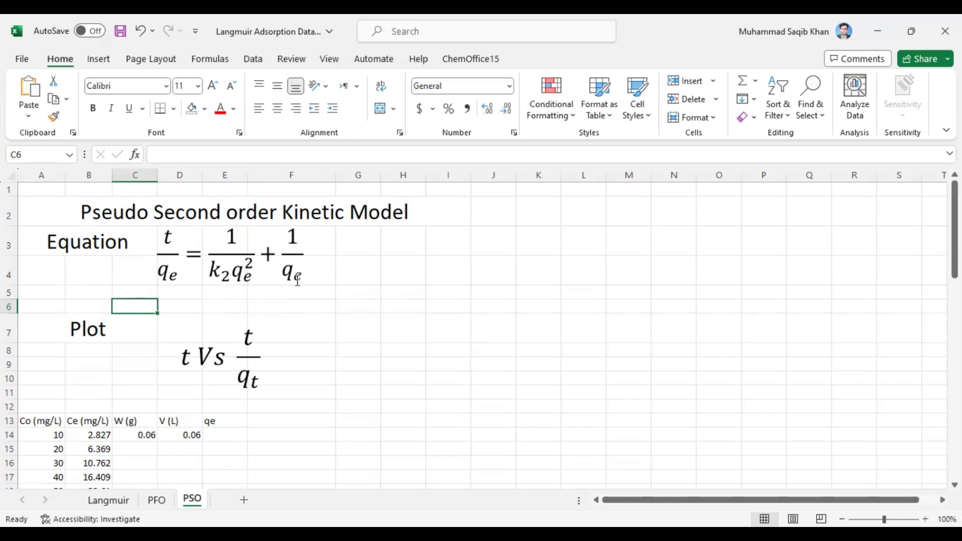
click(161, 272)
drag(160, 272, 173, 278)
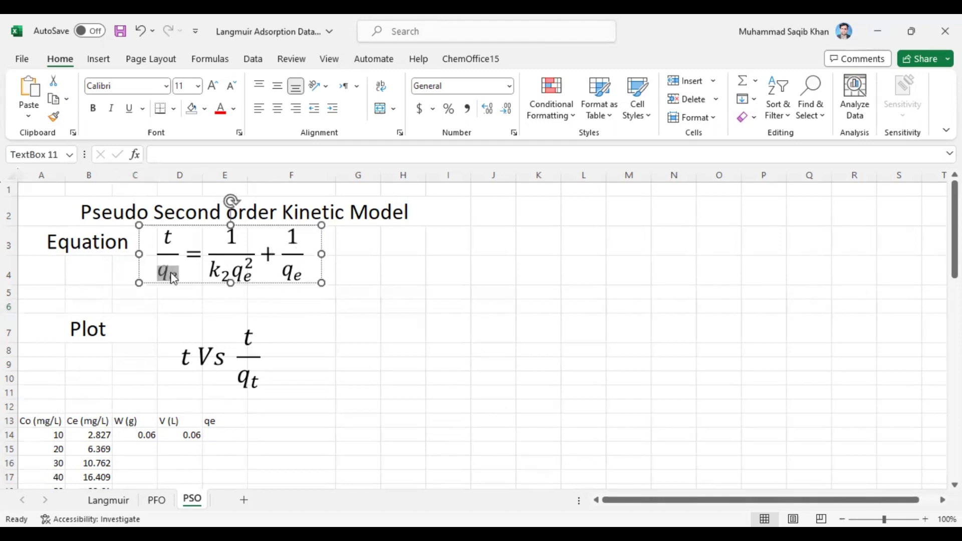
click(95, 272)
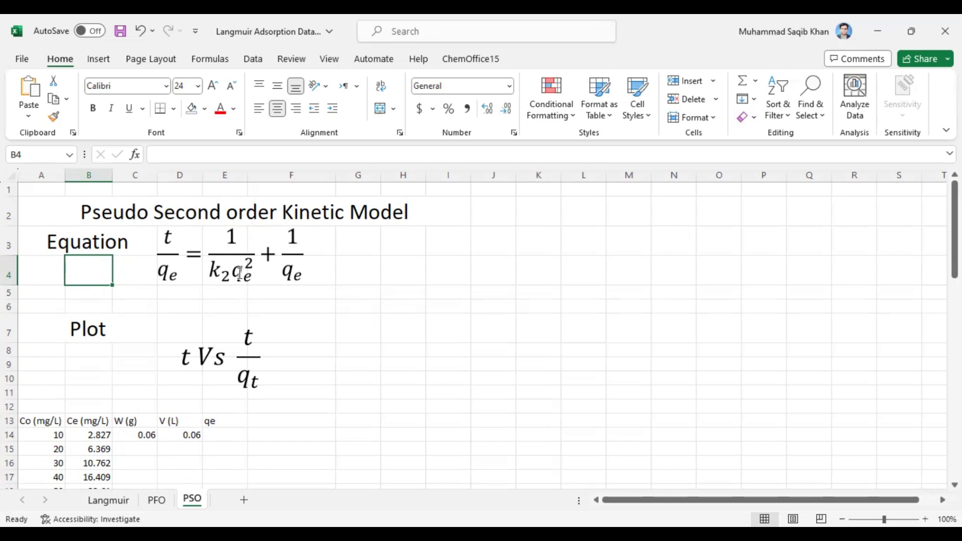
click(91, 330)
click(99, 350)
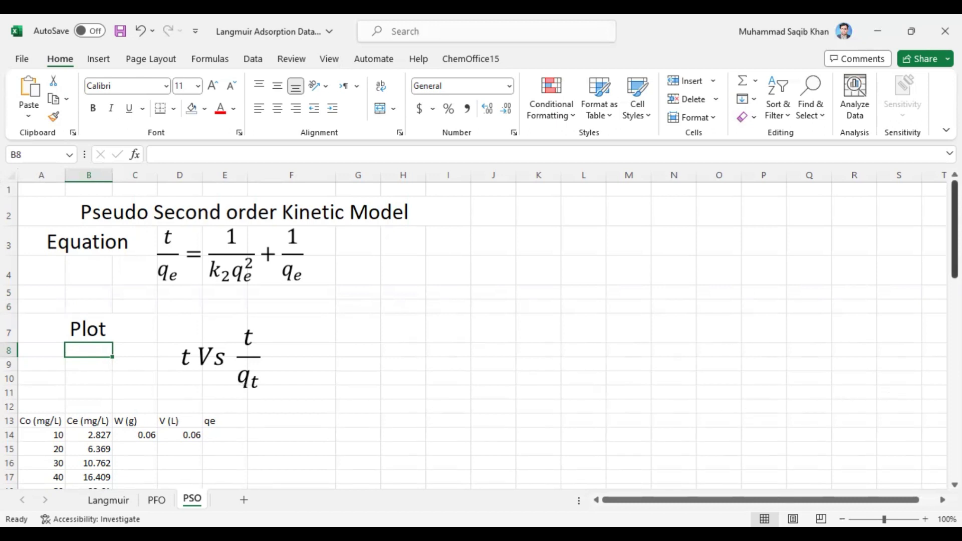
Add a bold "Experimental" heading in E12 and extend the header in E13 to "qe mg/g"
drag(954, 229, 955, 263)
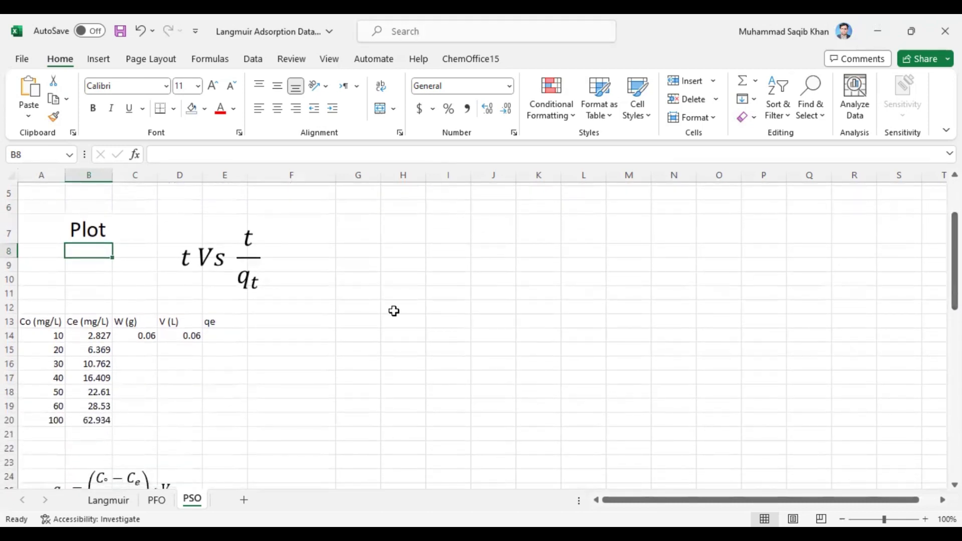
click(204, 307)
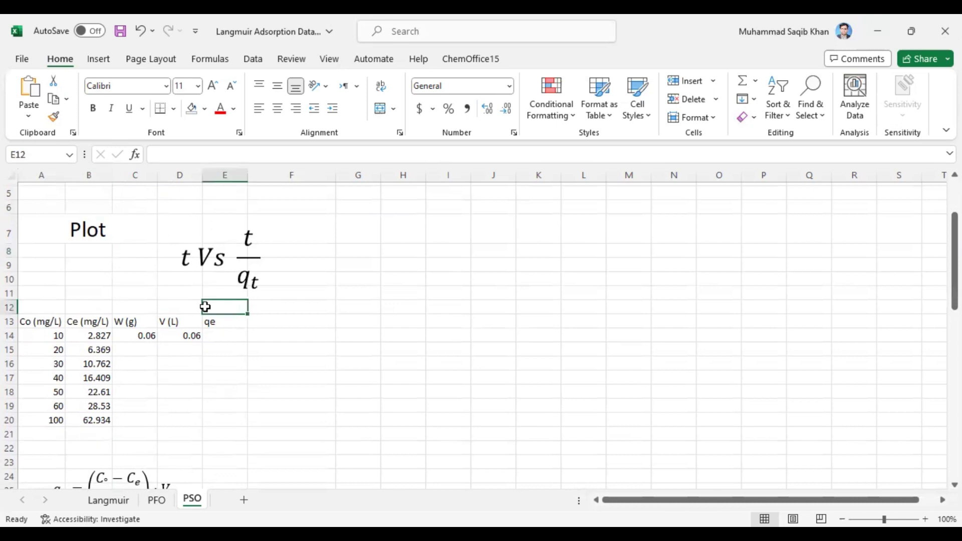
drag(205, 307, 206, 321)
click(507, 317)
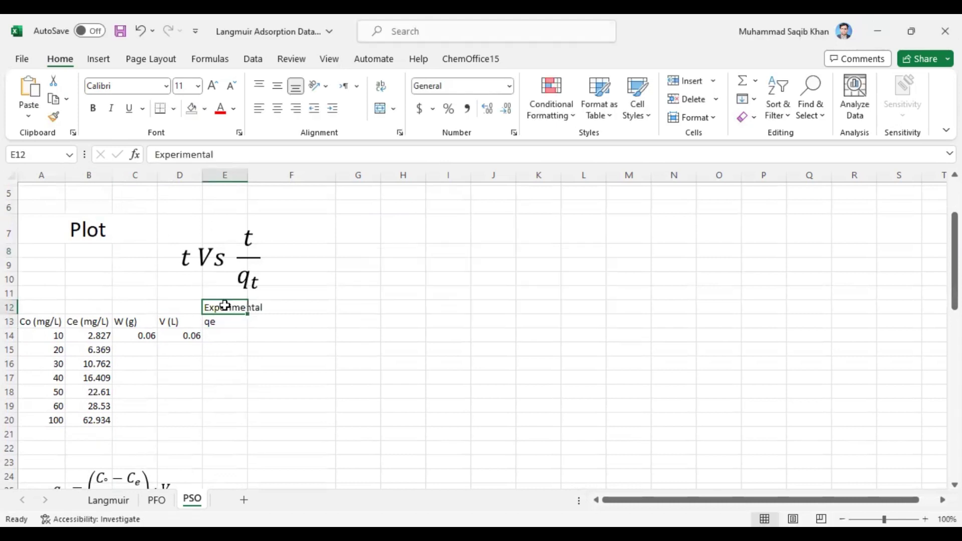
key(ctrl+b)
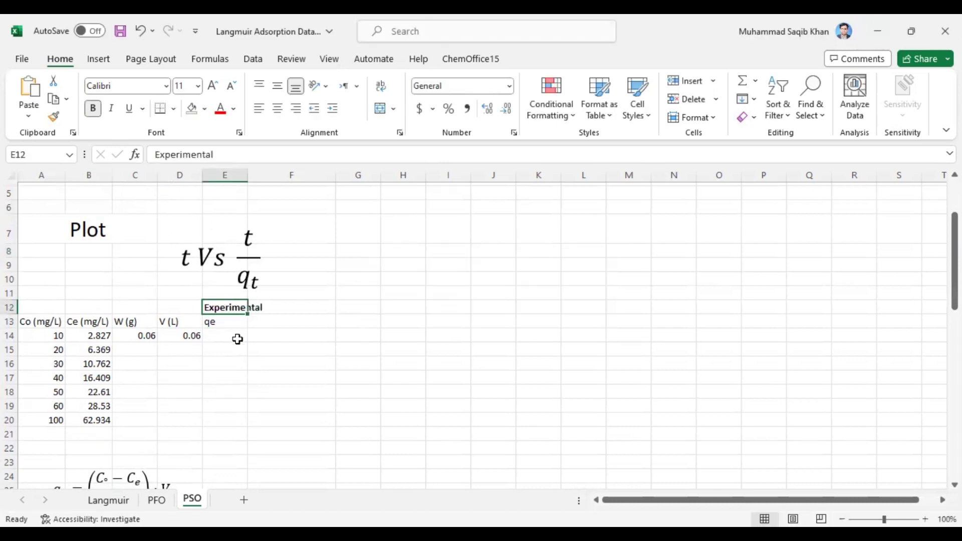
click(233, 336)
double_click(226, 323)
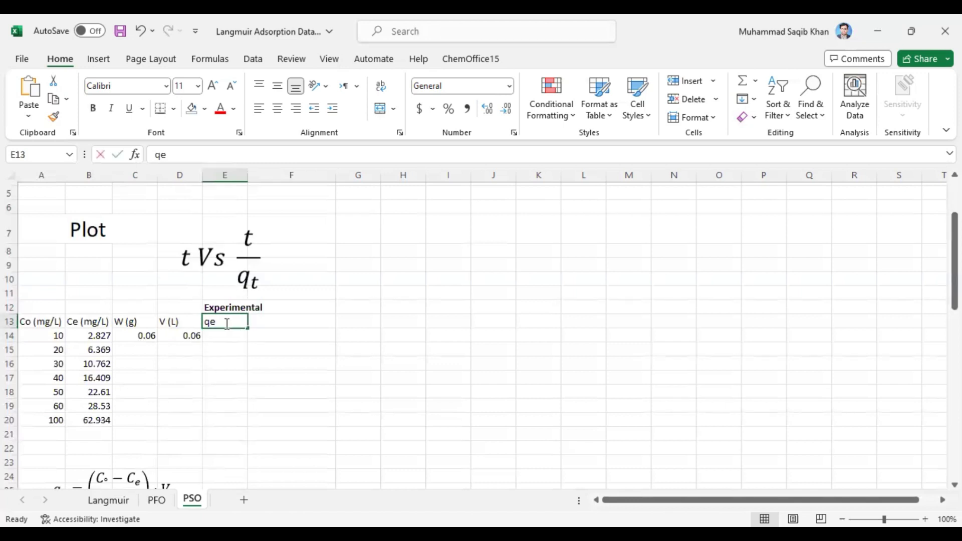
text(mg/g)
Move the qe equation text box from below the data table to beside it, over columns F to H at rows 13–14
click(129, 479)
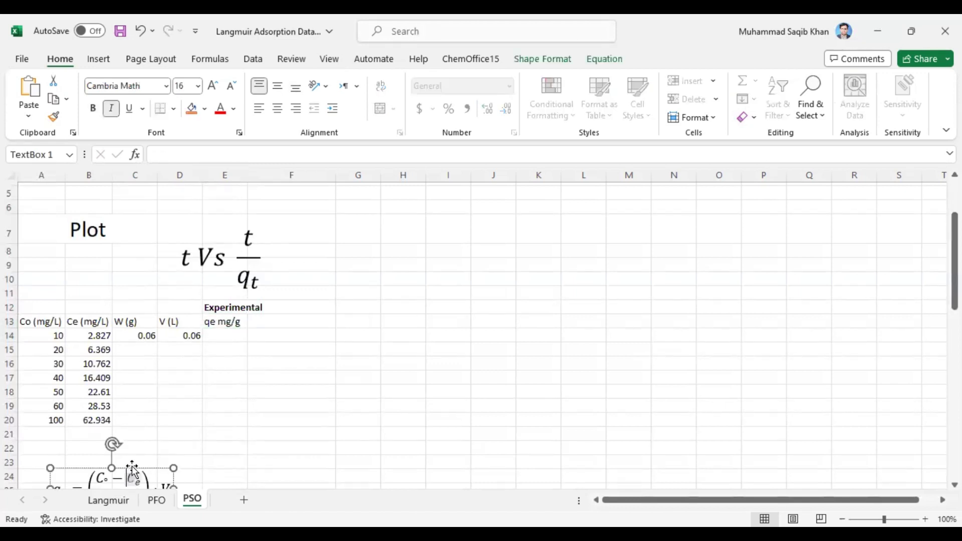
drag(113, 444, 366, 305)
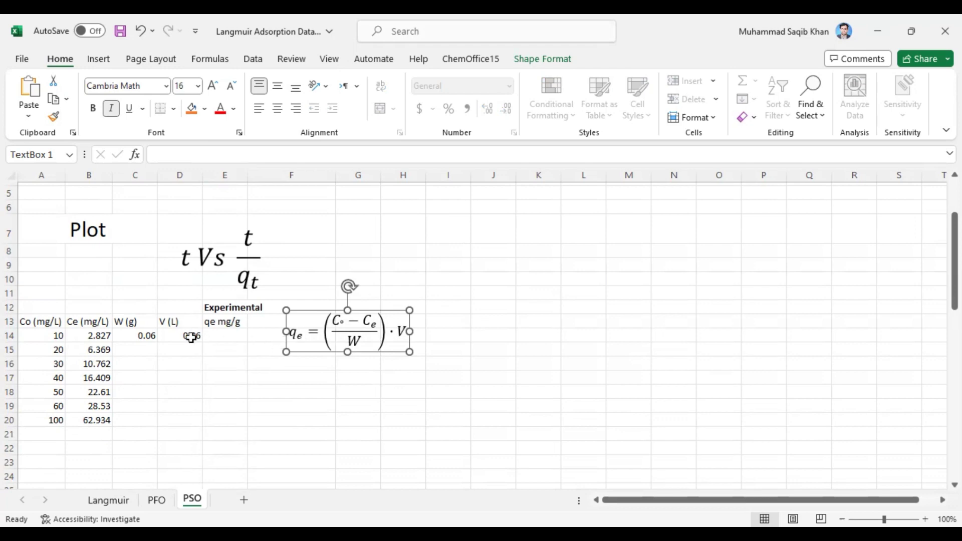
click(190, 337)
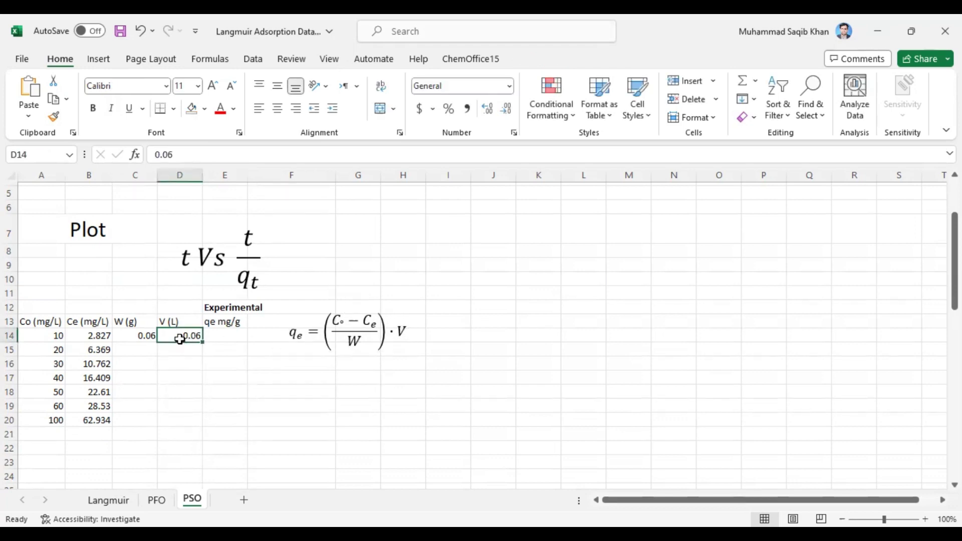
click(142, 336)
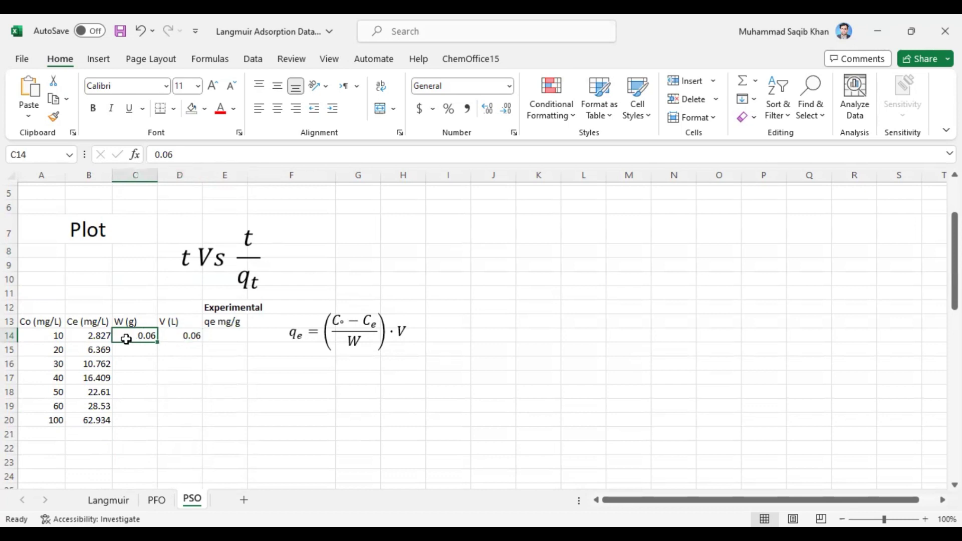
Calculate the first experimental qe in E14 with the formula =(A14-B14)*C14/D14
click(226, 337)
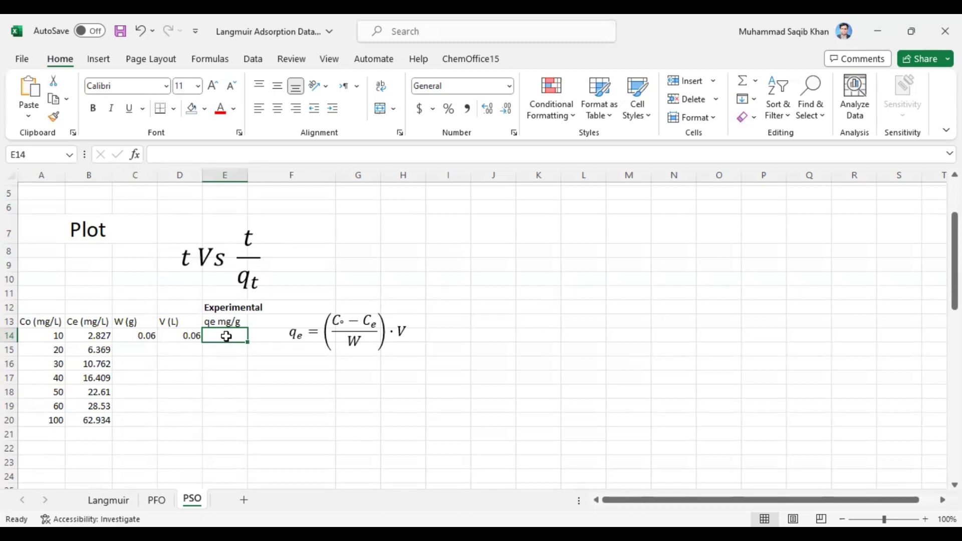
text(=)
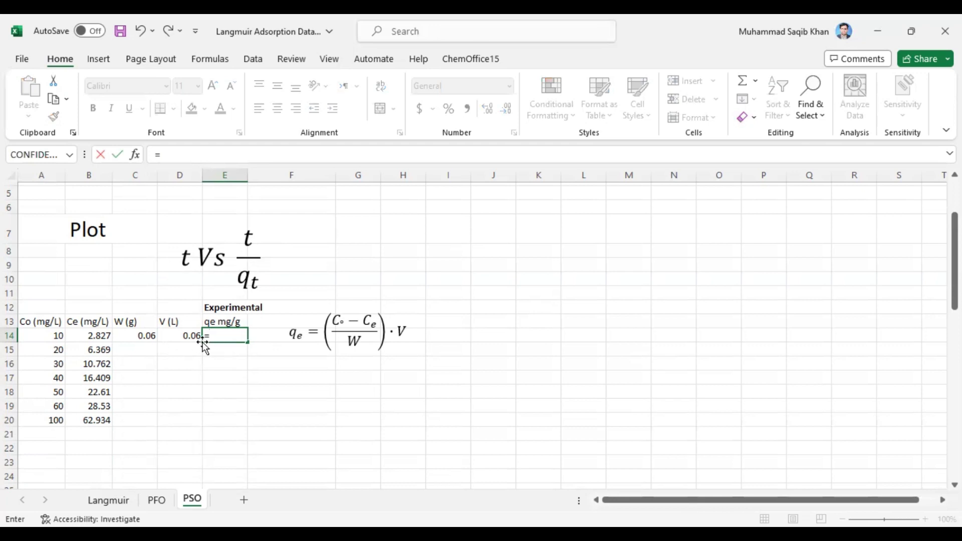
click(40, 334)
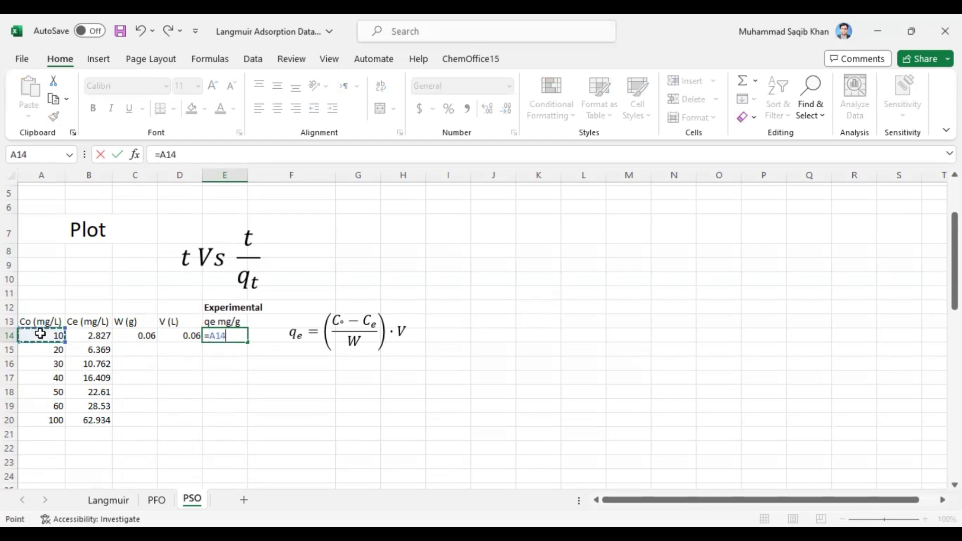
key(F2)
key(Home)
key(Right)
text(()
key(End)
text(-)
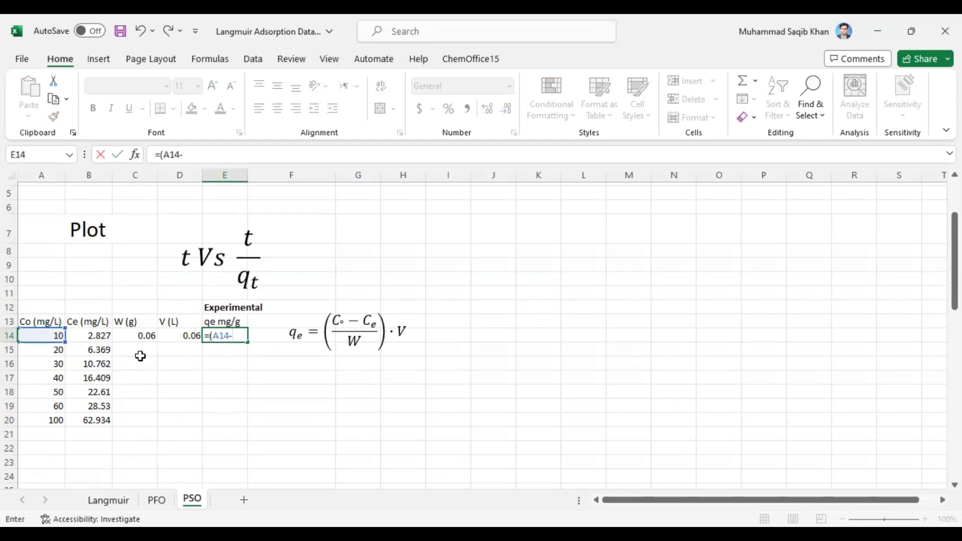
click(100, 335)
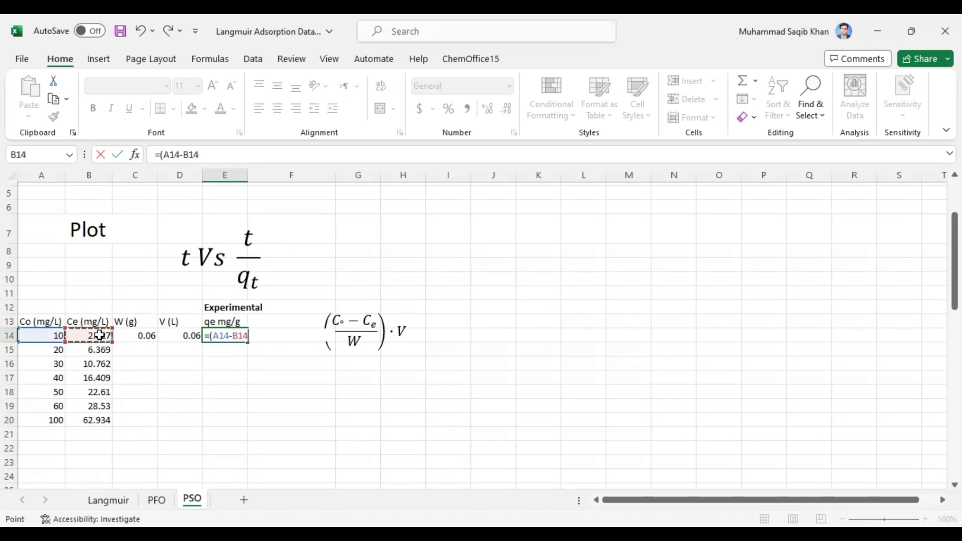
text())
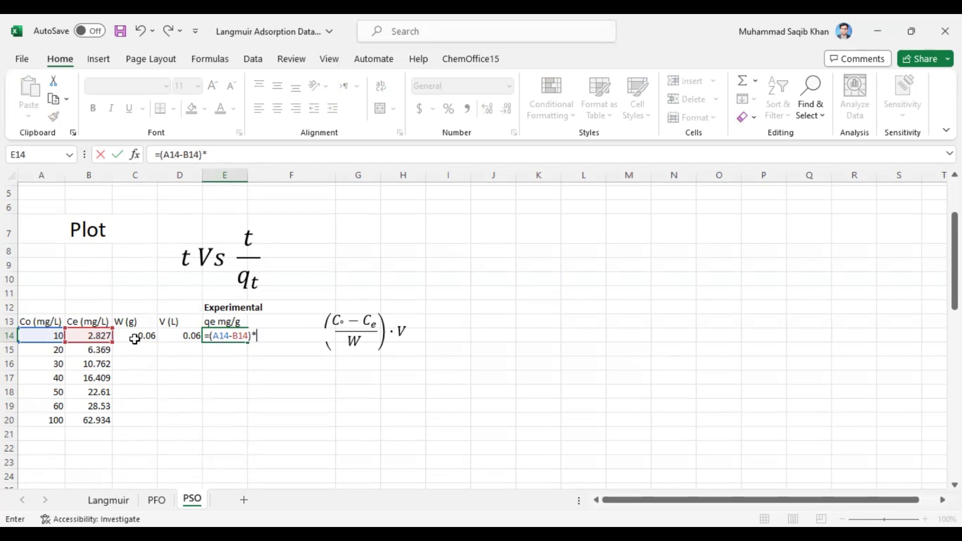
text(*)
click(135, 339)
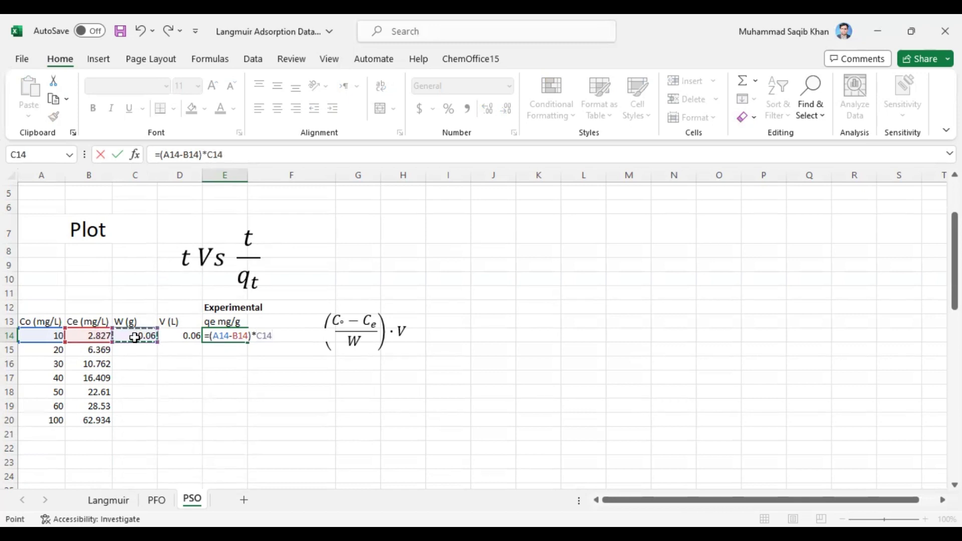
text(/)
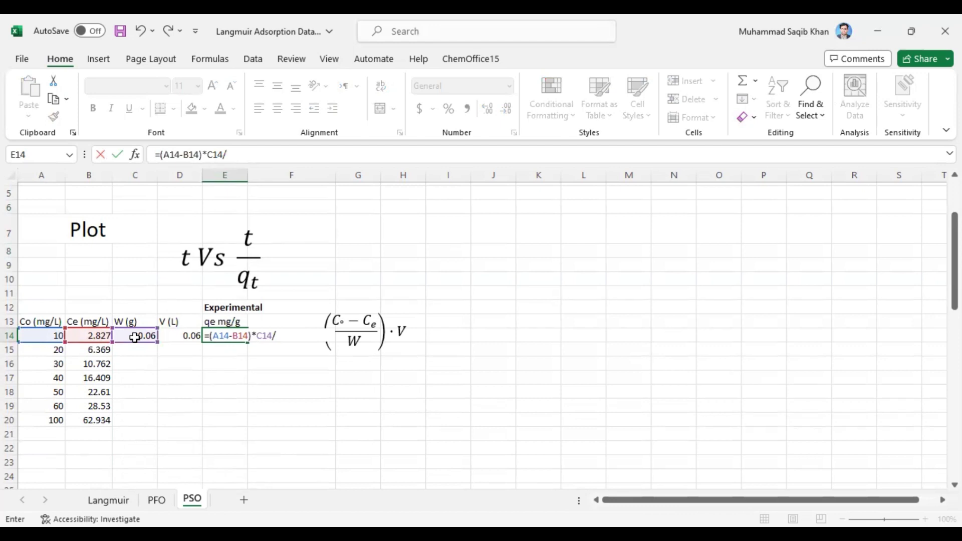
click(180, 337)
key(Return)
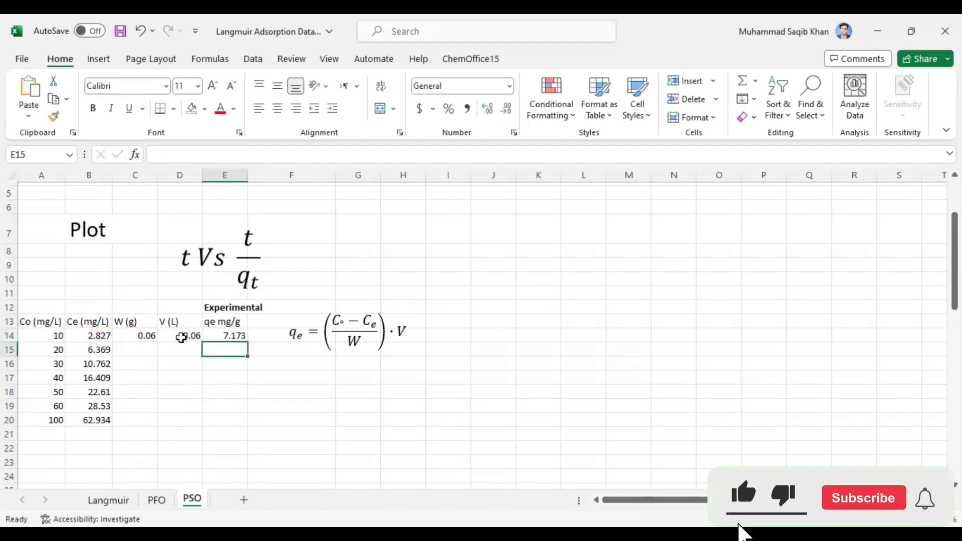
Fill the qe formula and the W and V values from row 14 down through row 20
click(232, 335)
drag(245, 345, 246, 424)
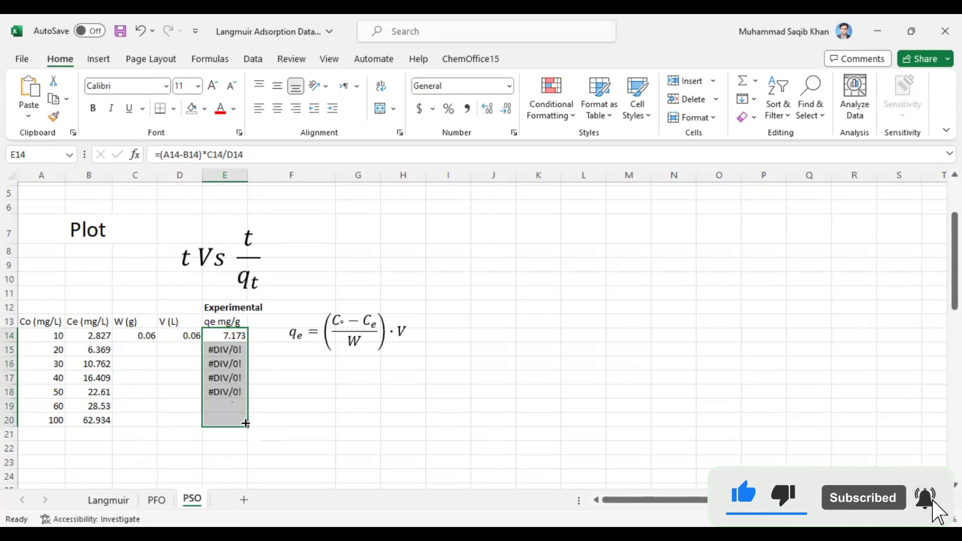
click(147, 335)
drag(159, 346, 158, 352)
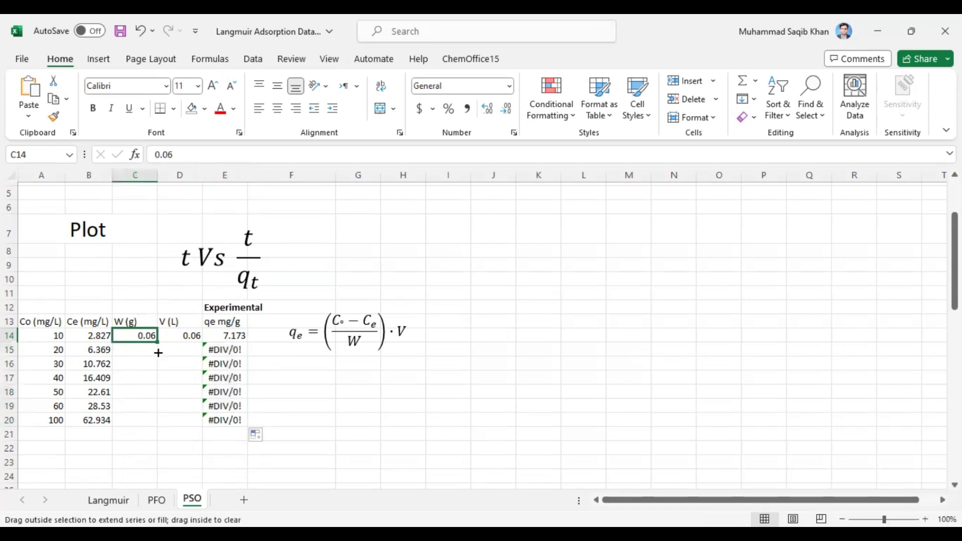
drag(163, 419, 160, 422)
click(192, 336)
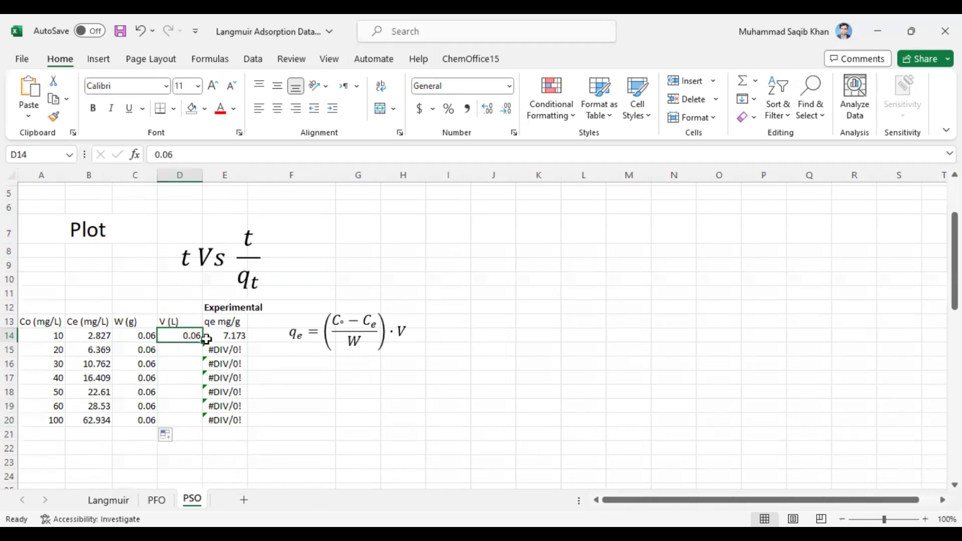
drag(202, 344, 203, 355)
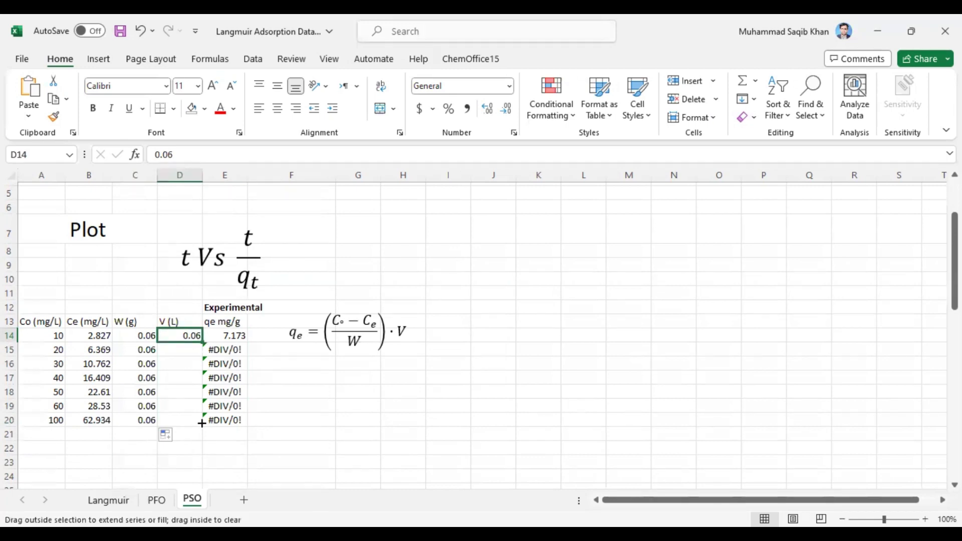
drag(202, 423, 201, 422)
click(215, 379)
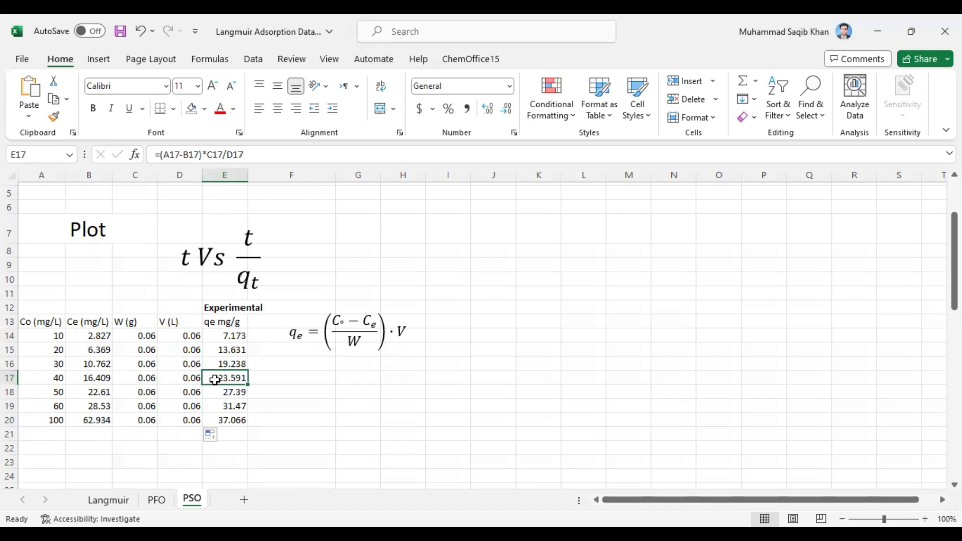
click(225, 336)
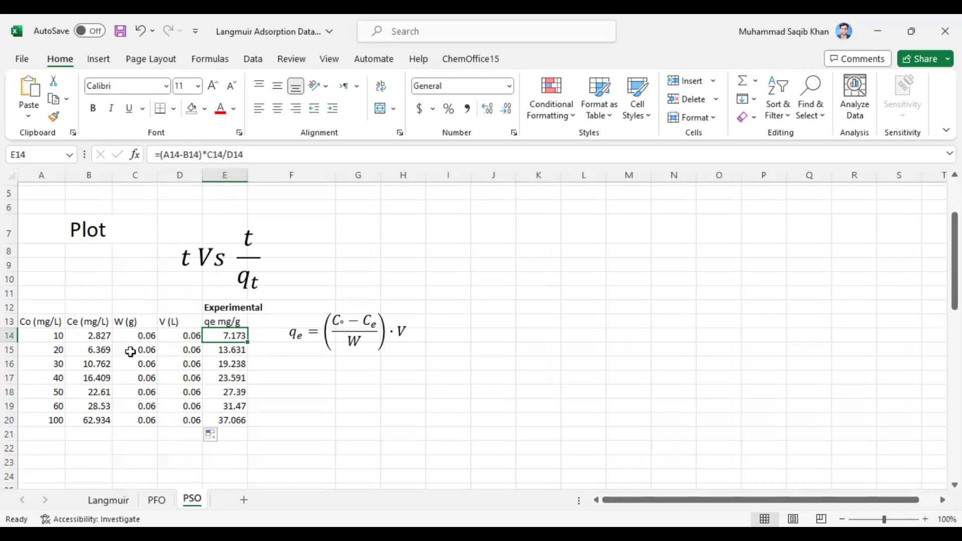
click(138, 336)
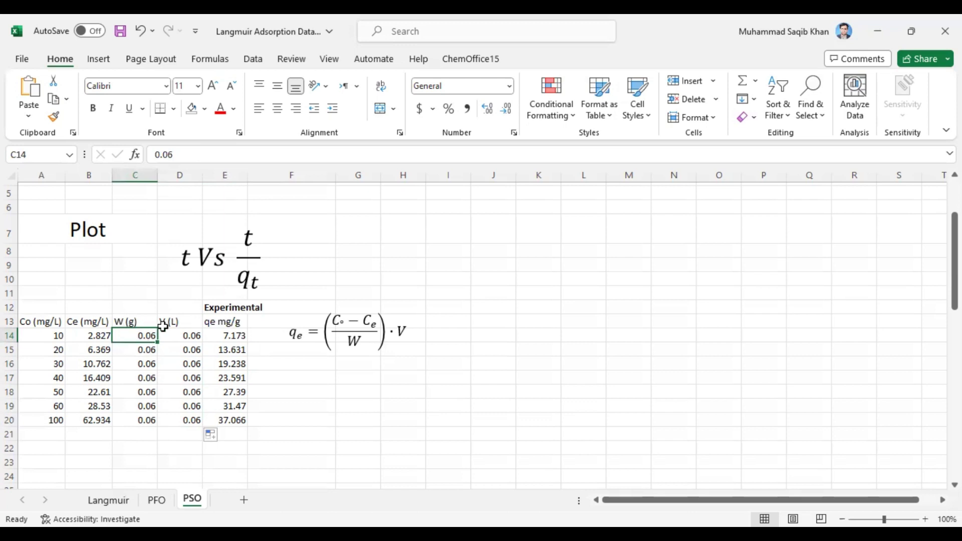
click(144, 419)
Highlight the 30 mg/L row of the qe table, A16:E16, with a light green fill
drag(36, 364, 233, 364)
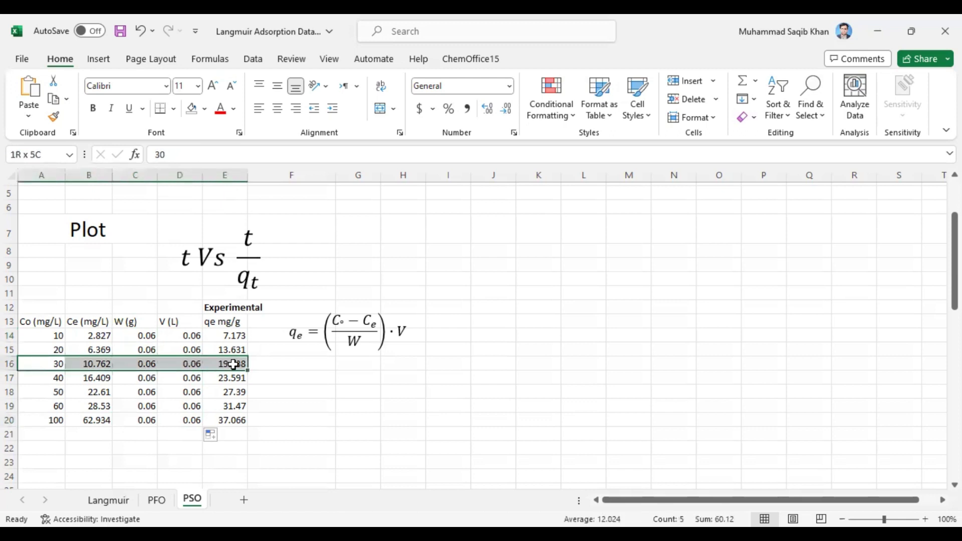
click(204, 110)
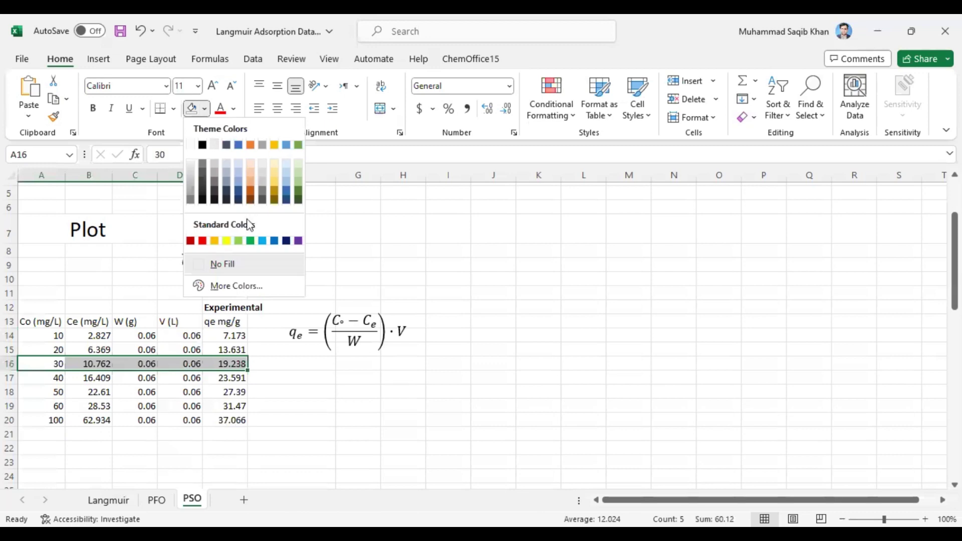
click(235, 238)
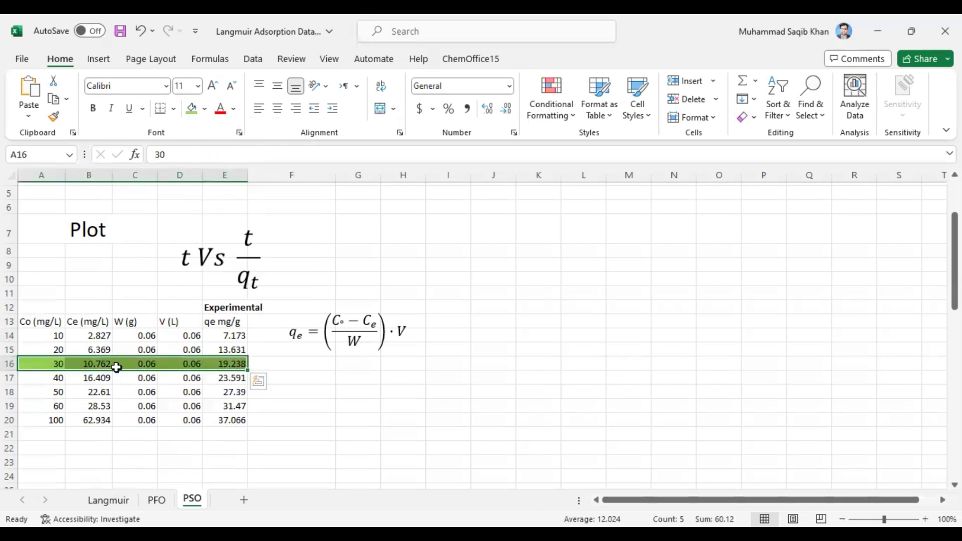
click(103, 390)
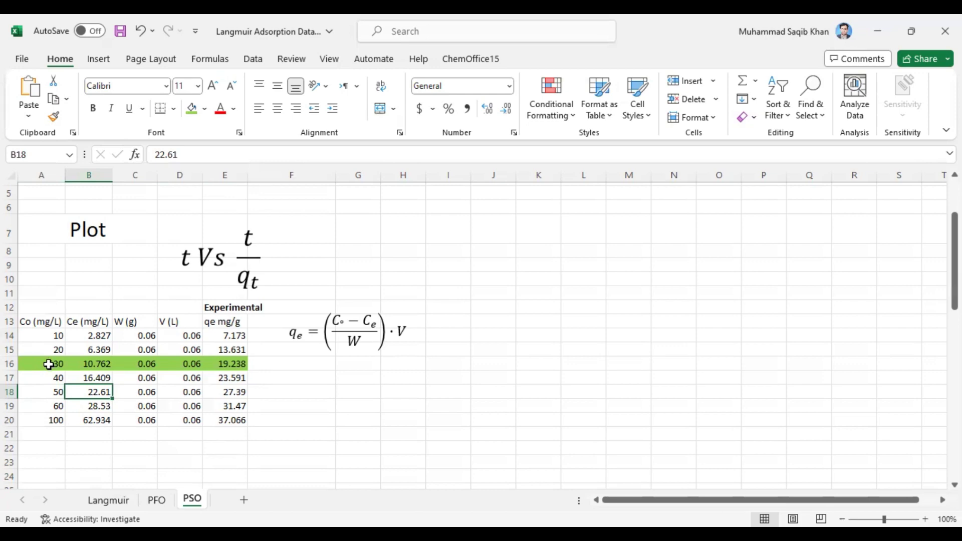
Examine the highlighted 30 mg/L row against the 40 and 50 mg/L rows, including the qe formula in E16
drag(48, 364, 226, 364)
click(146, 364)
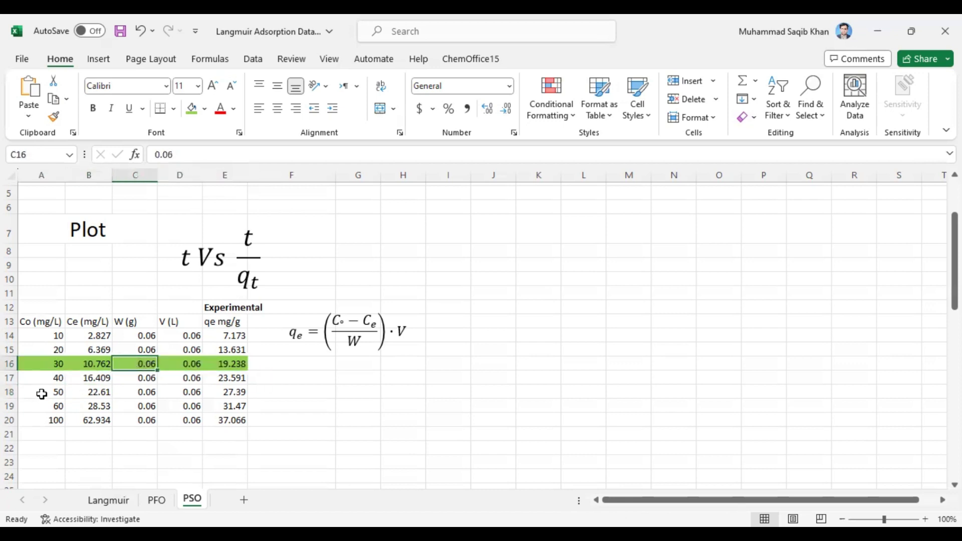
click(42, 393)
drag(42, 393, 228, 393)
click(194, 393)
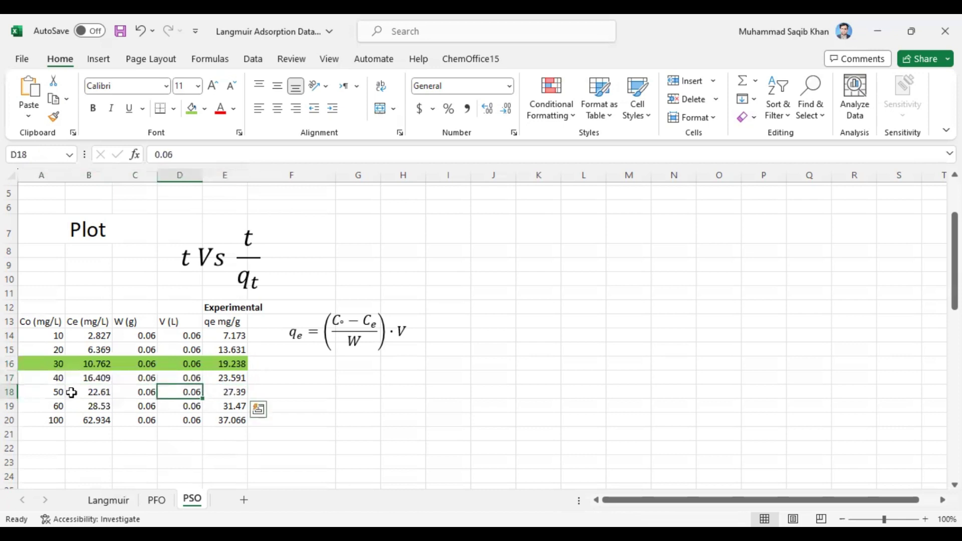
drag(53, 393, 229, 388)
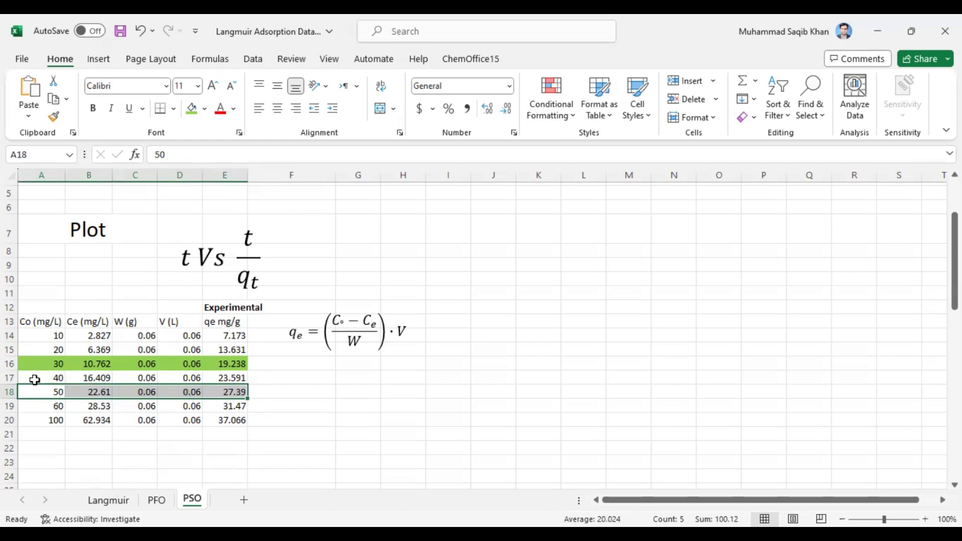
drag(39, 379, 234, 362)
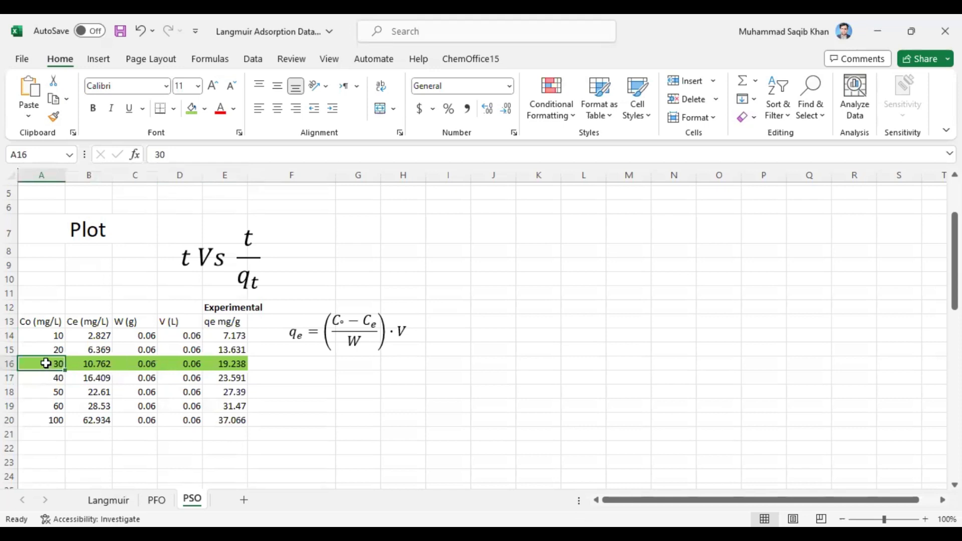
drag(44, 369, 228, 364)
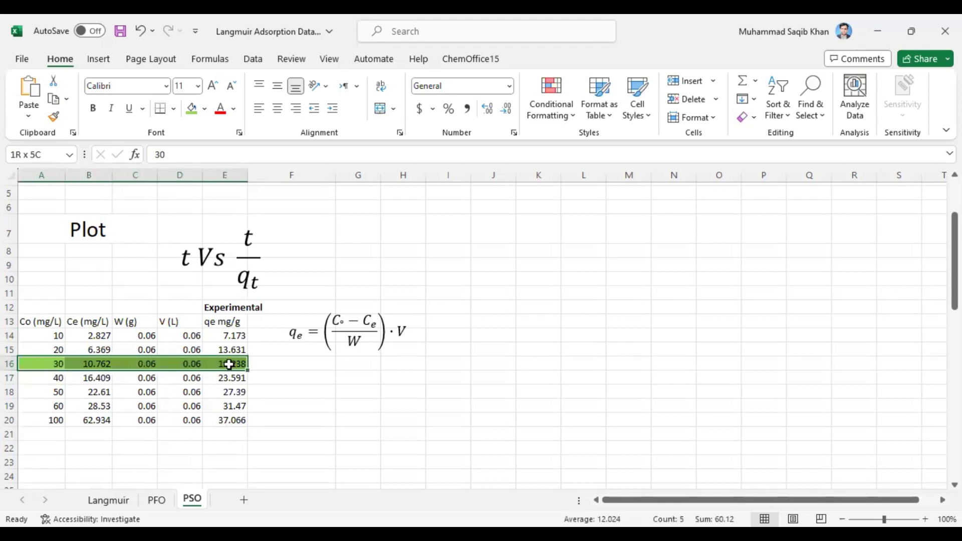
click(75, 364)
click(41, 364)
drag(42, 364, 112, 368)
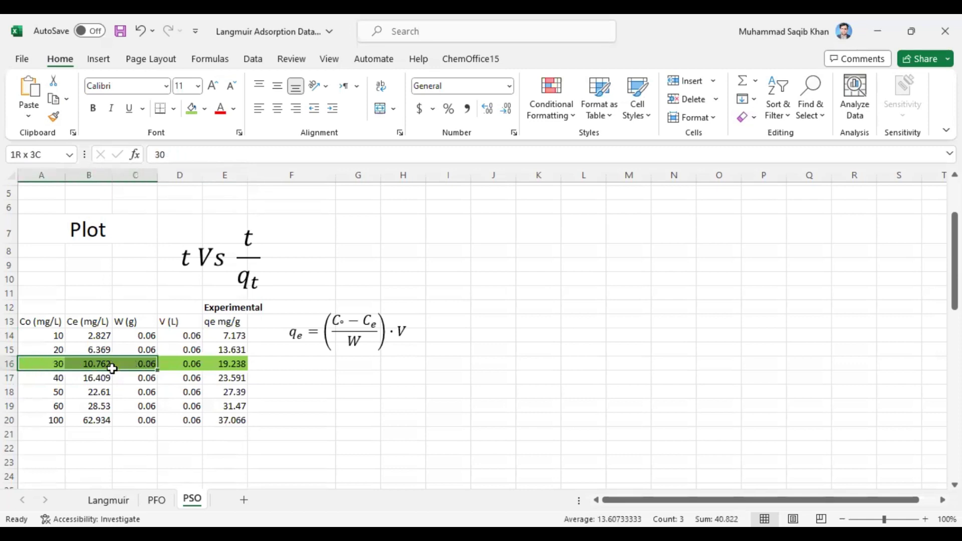
click(168, 384)
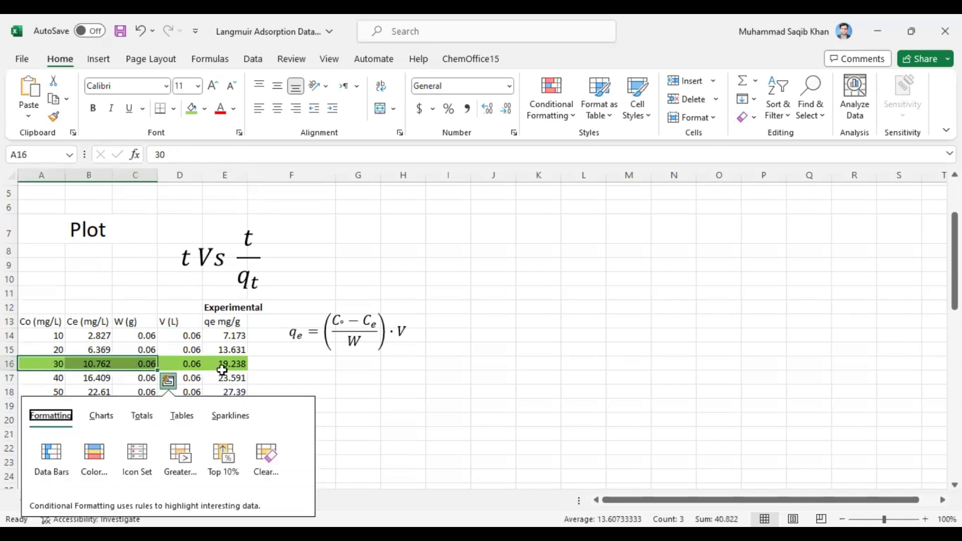
click(226, 364)
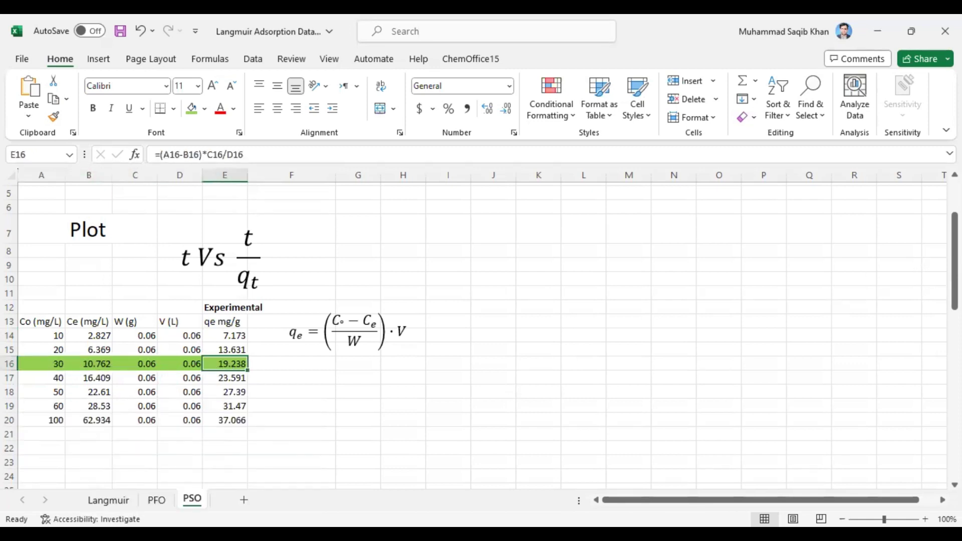
Copy the Ct (mg/L) values in D23:D35 of the PFO sheet for reuse in the PSO time table
drag(954, 233, 954, 322)
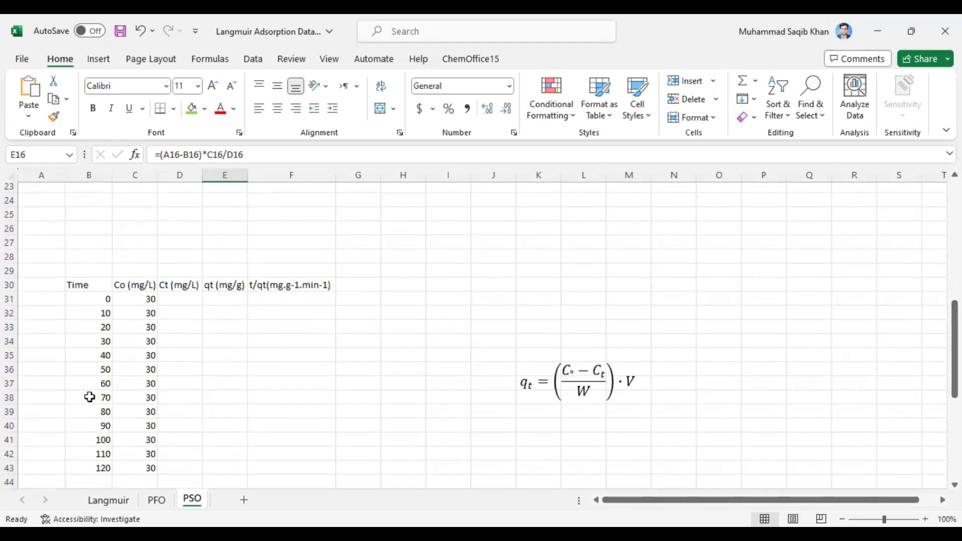
click(101, 470)
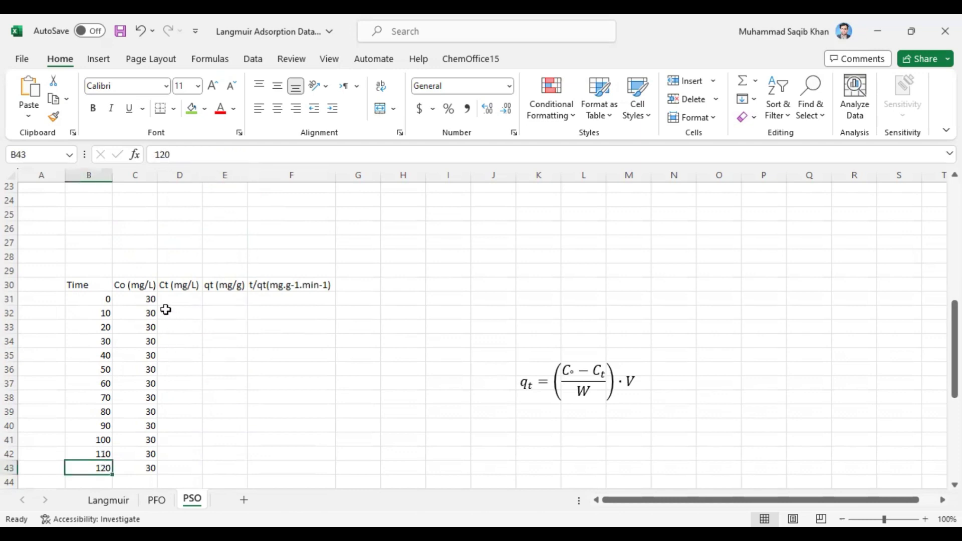
drag(151, 299, 145, 467)
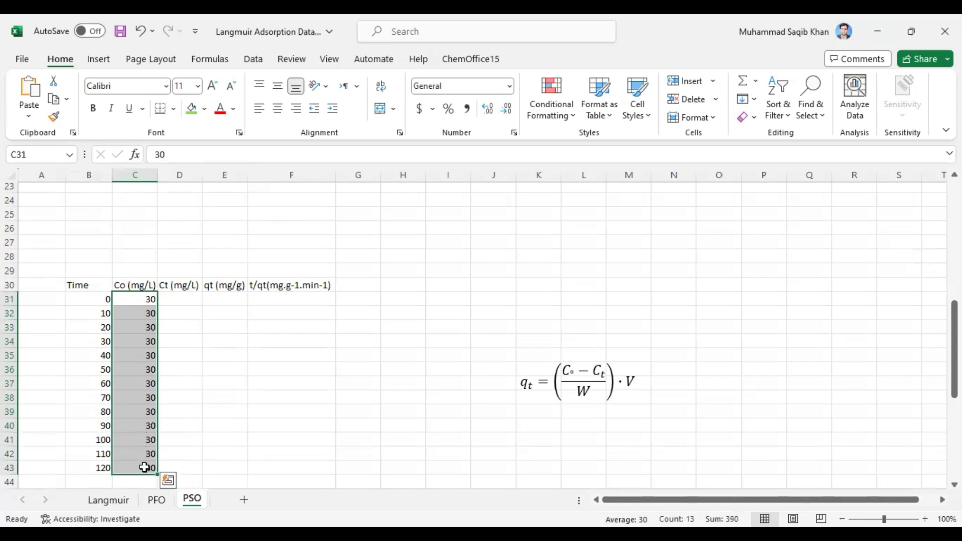
click(136, 445)
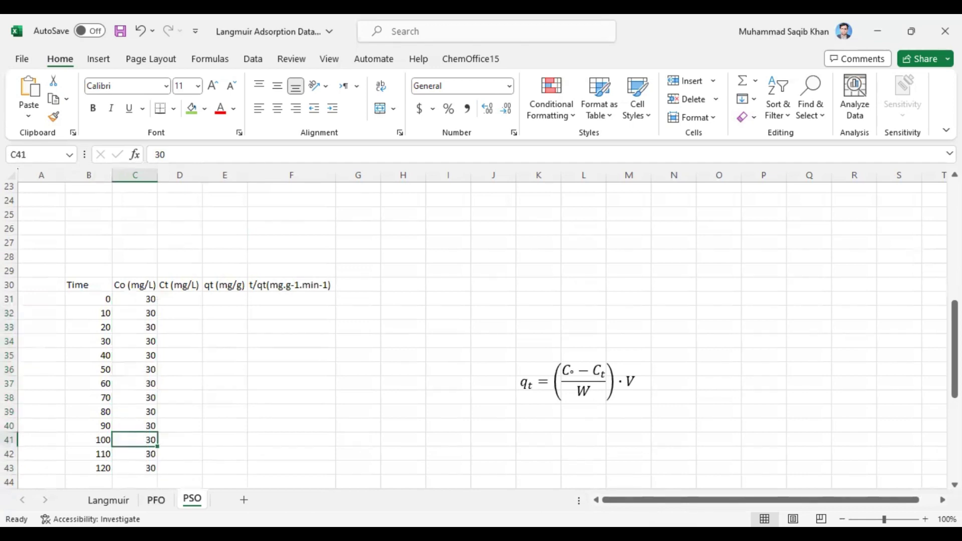
key(ctrl+Page_Up)
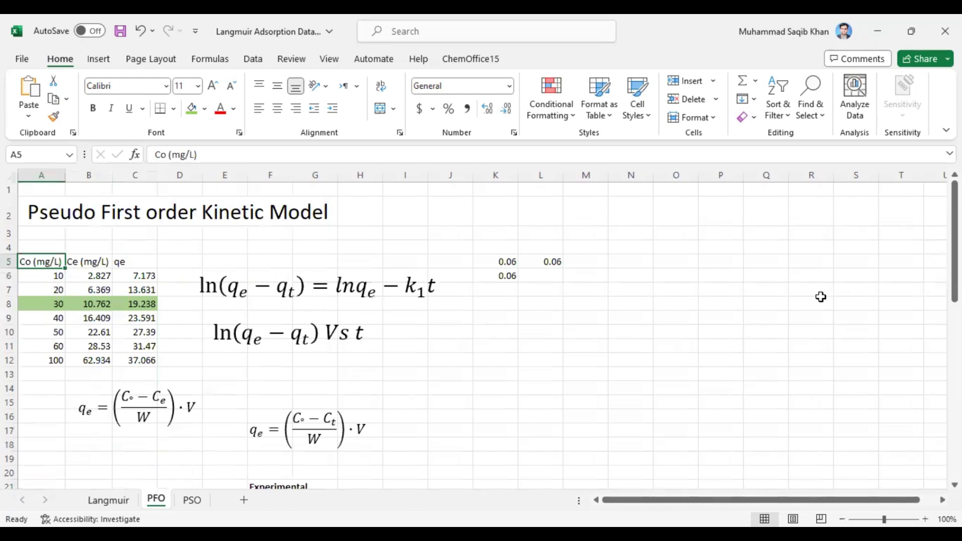
drag(955, 275, 954, 369)
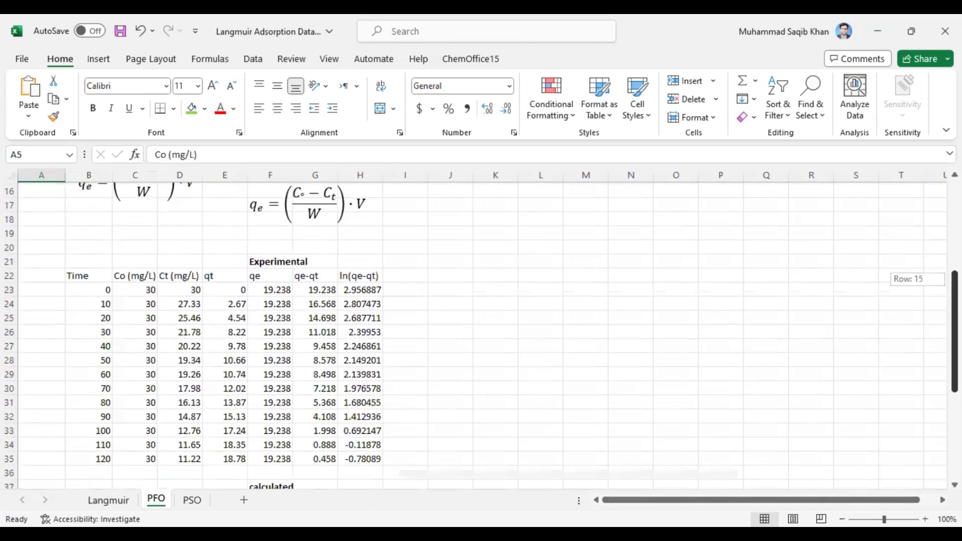
drag(187, 285, 174, 449)
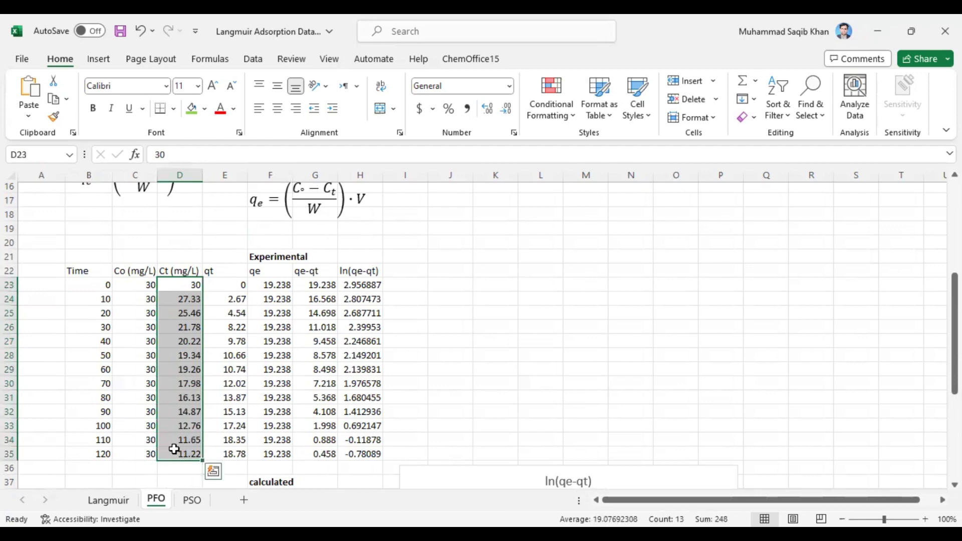
key(ctrl+c)
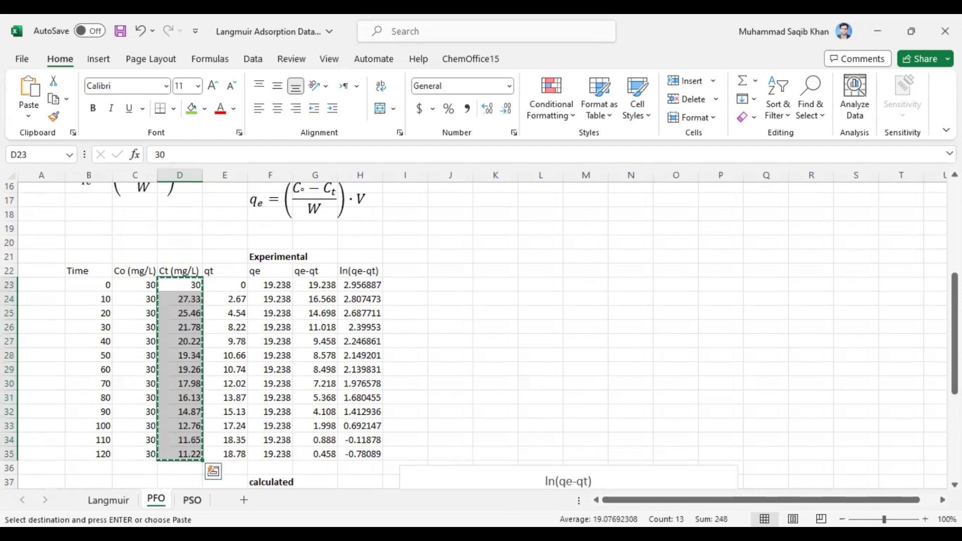
Paste the copied Ct data as values into the PSO sheet's Ct (mg/L) column, D31:D43
key(ctrl+Page_Down)
click(174, 299)
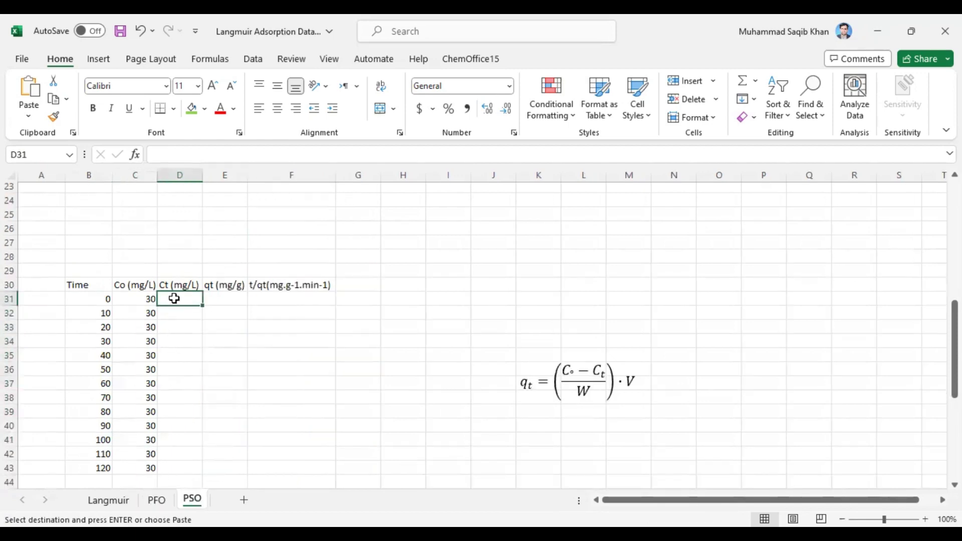
right_click(173, 298)
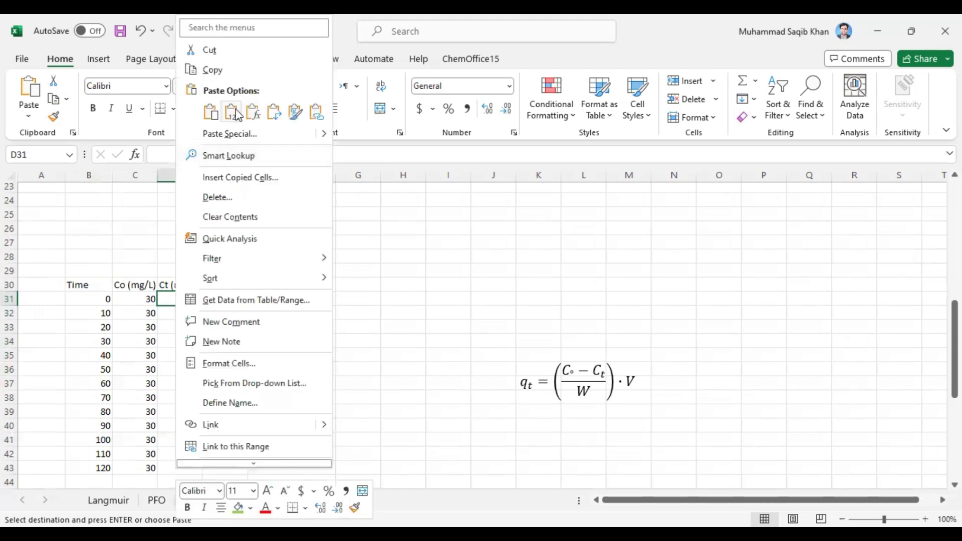
key(v)
drag(183, 298, 178, 464)
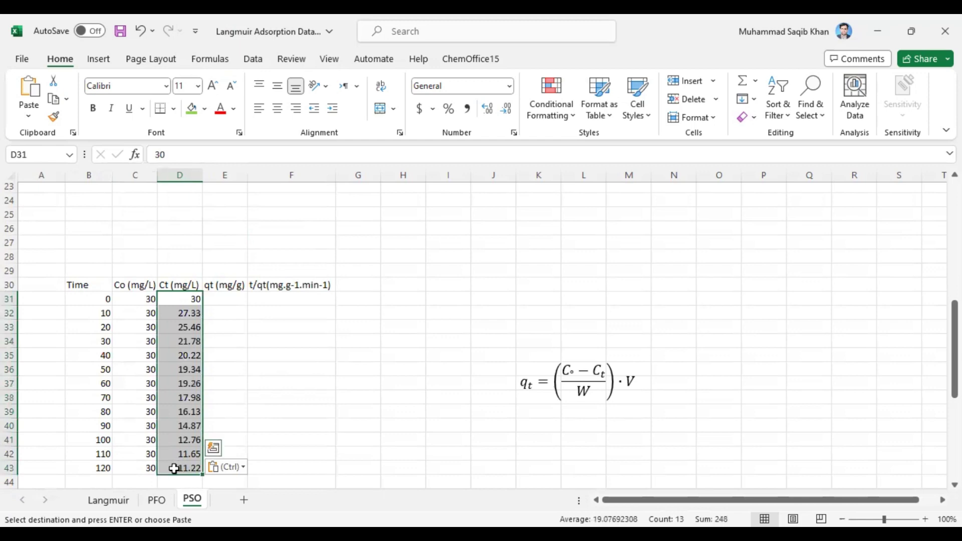
click(176, 467)
Calculate qt in E31 with the formula =(C31-D31)*0.06/0.06 and fill it down through E43
click(219, 296)
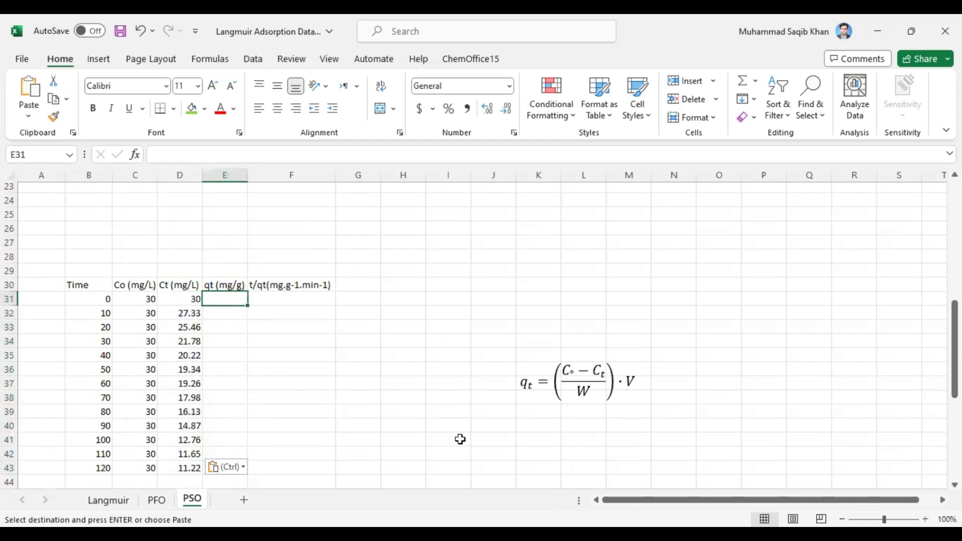
click(597, 393)
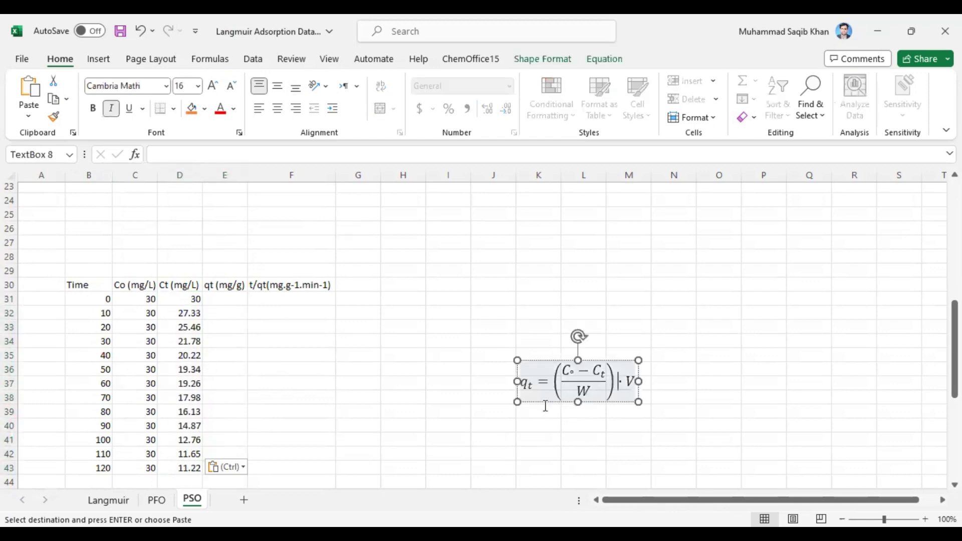
click(544, 404)
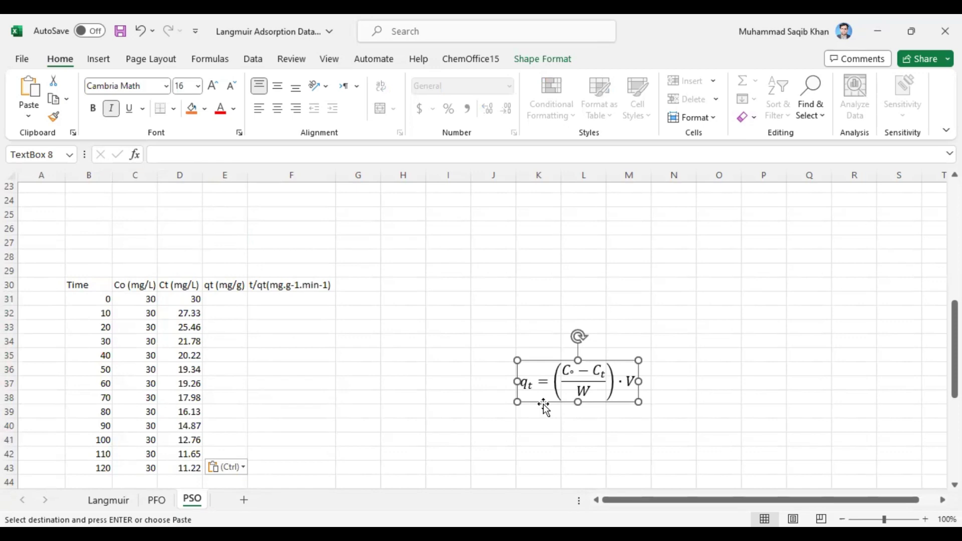
click(227, 302)
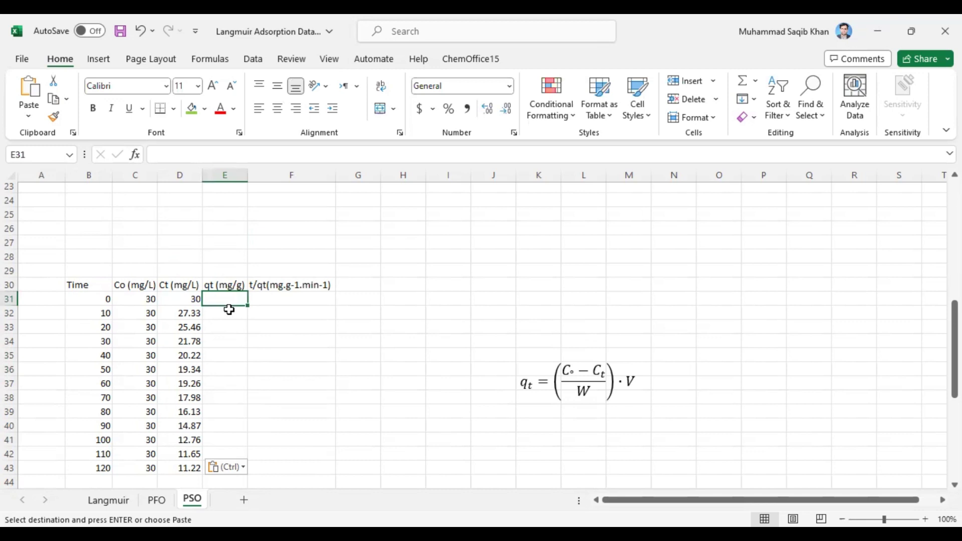
text(=)
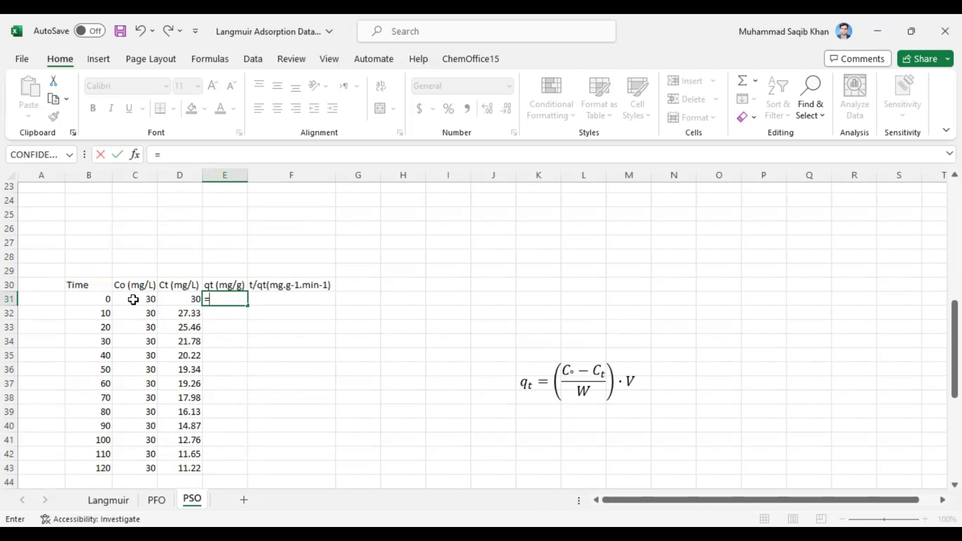
text(()
click(133, 300)
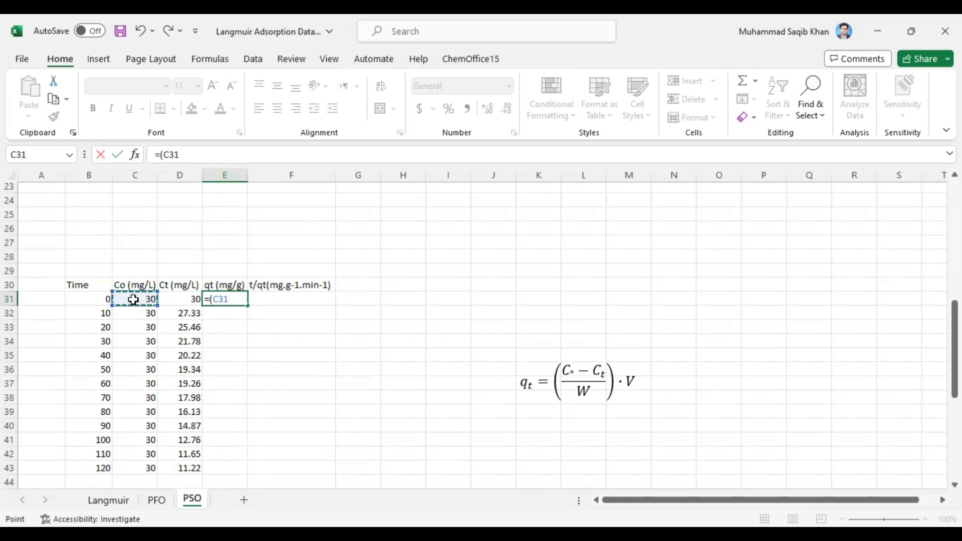
text(-)
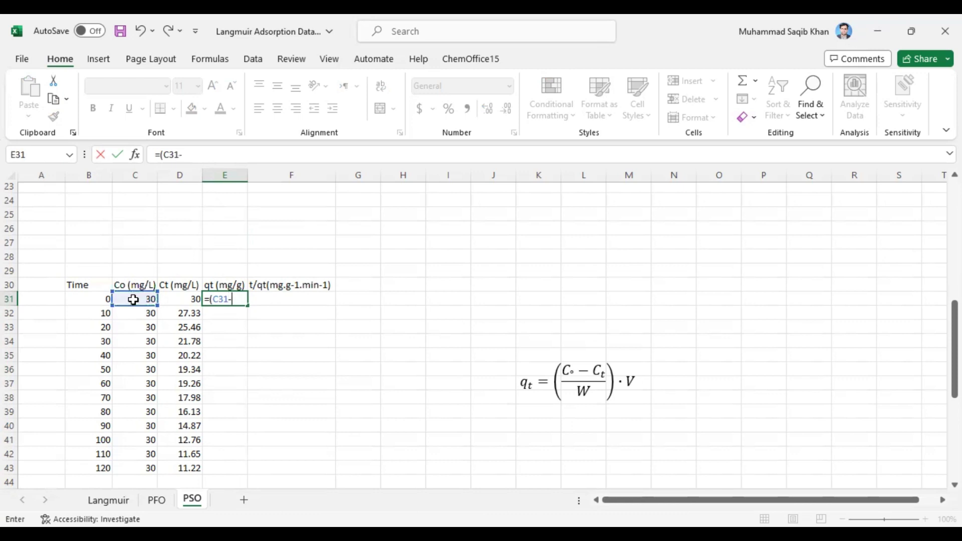
click(176, 299)
text())
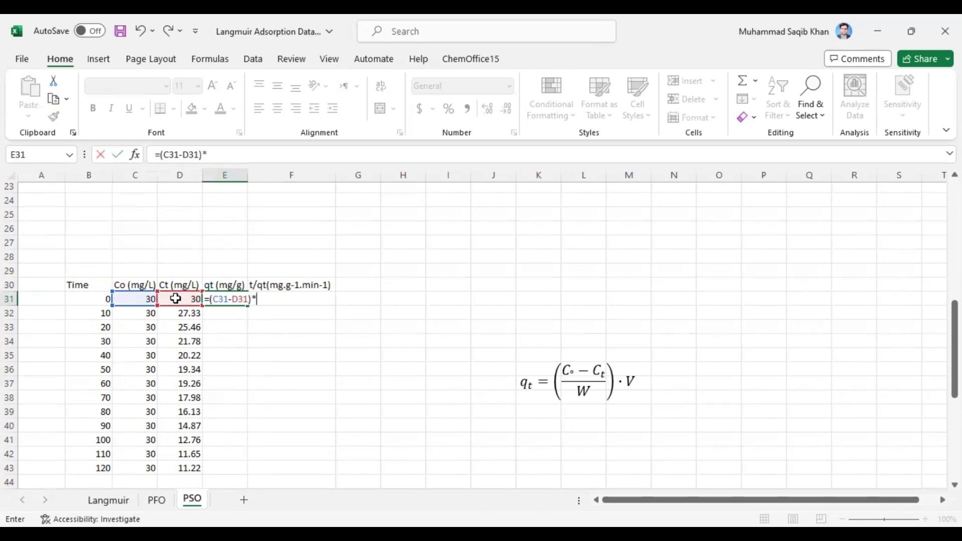
text(*0.06/0.06)
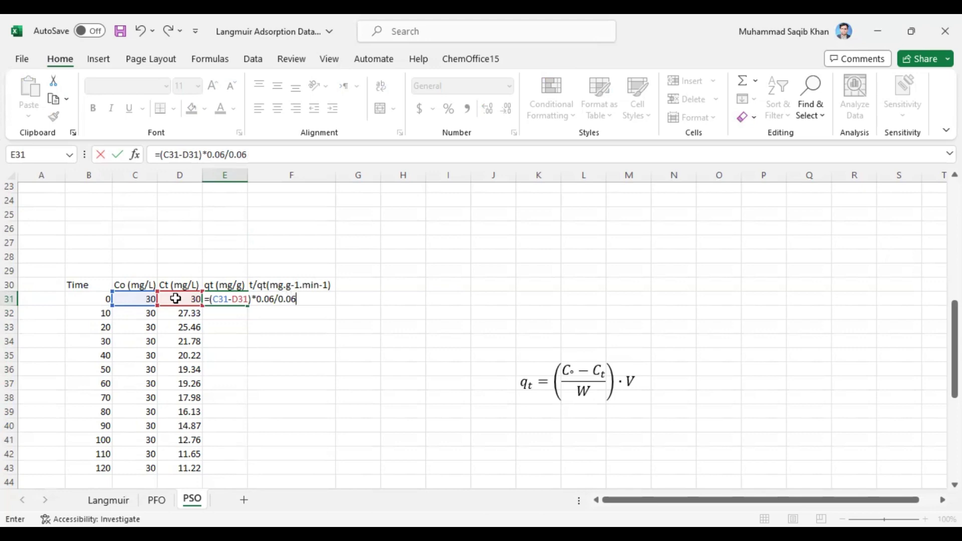
key(Return)
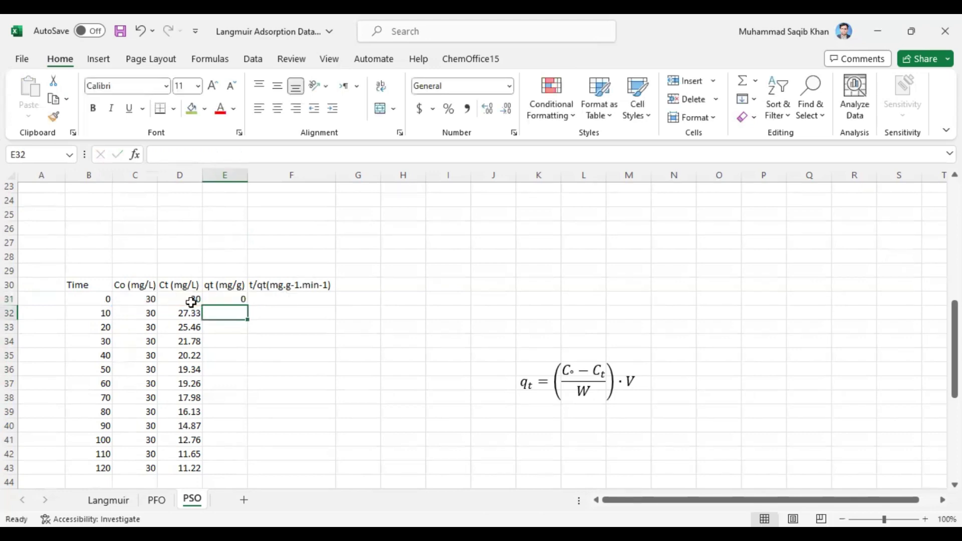
click(225, 296)
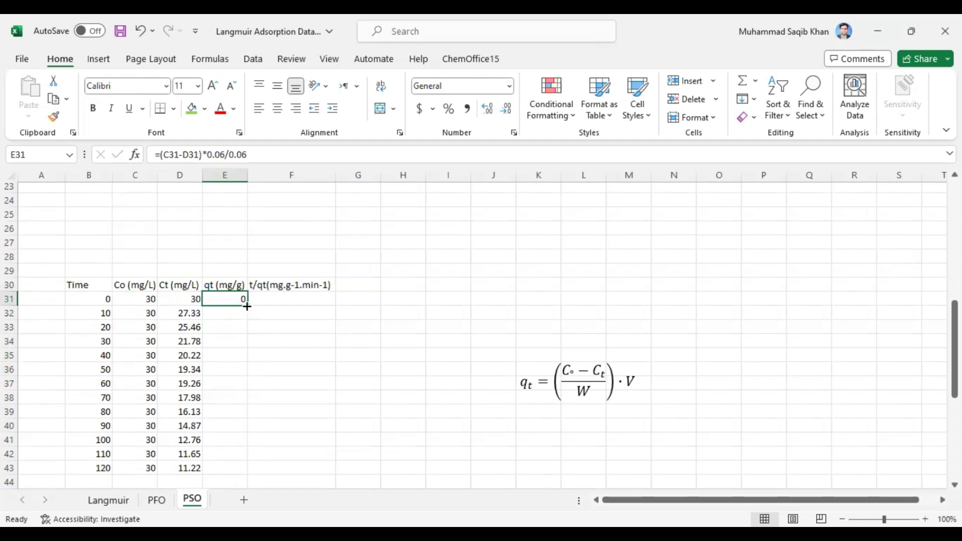
double_click(247, 306)
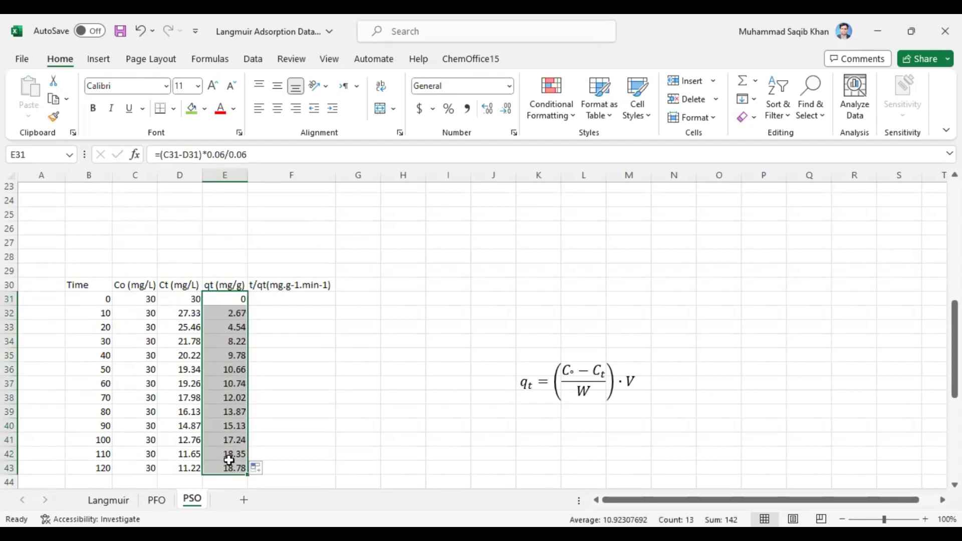
Calculate t/qt in F31 with the formula =B31/E31, fill it down through F43, and replace F31 with 0
click(268, 301)
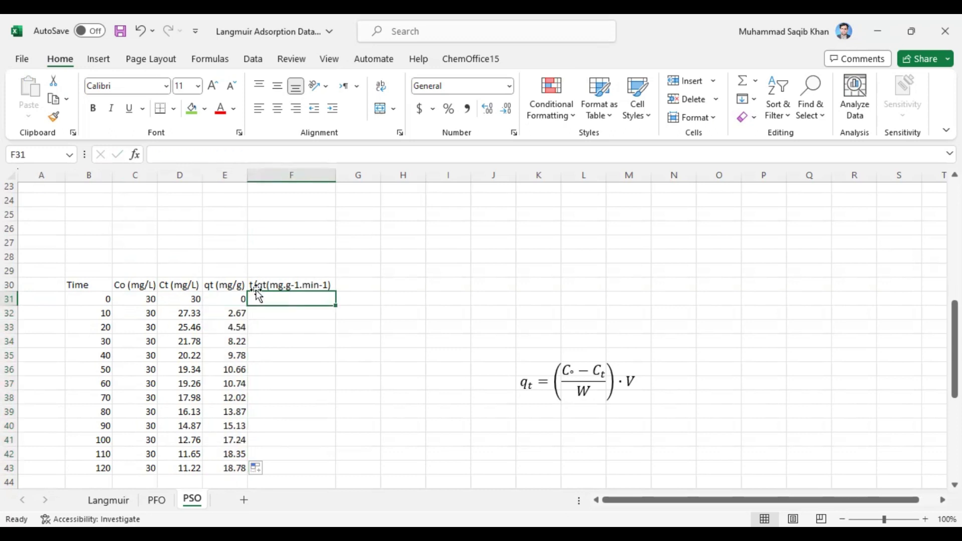
drag(107, 301, 90, 455)
click(268, 301)
click(234, 299)
click(286, 299)
text(=)
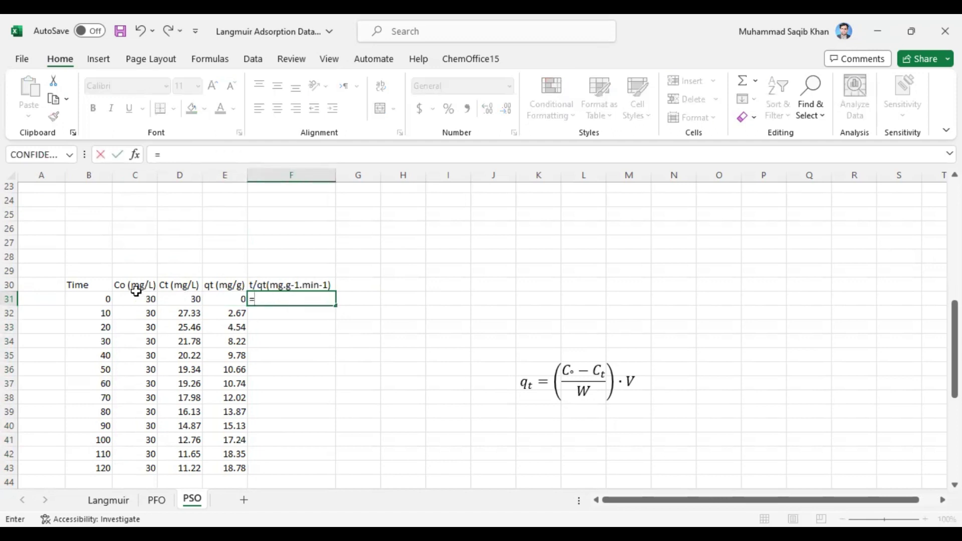
click(102, 300)
text(/)
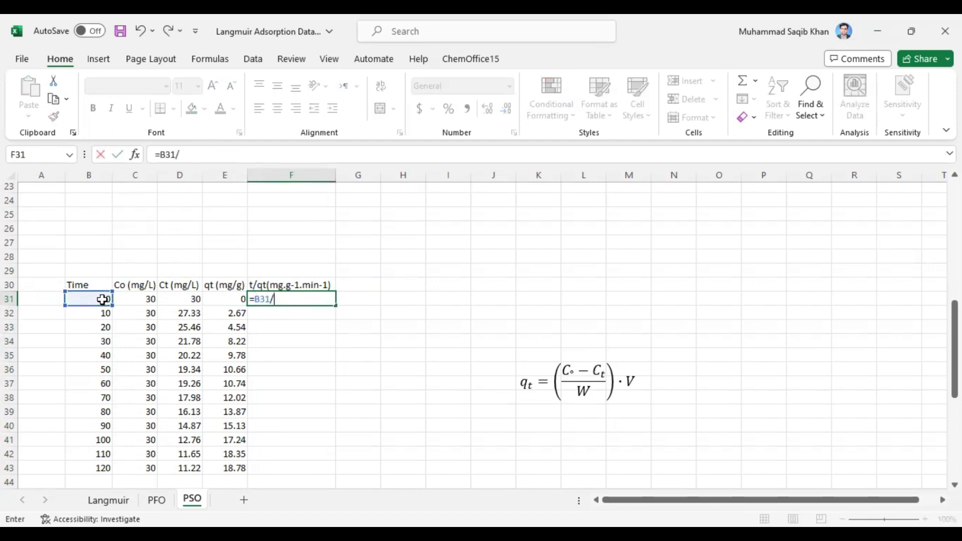
click(233, 302)
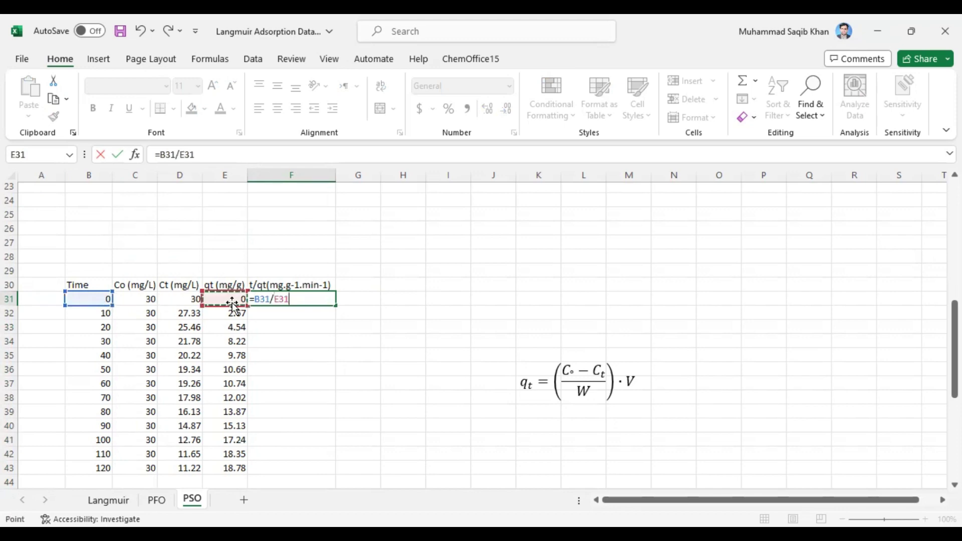
key(Return)
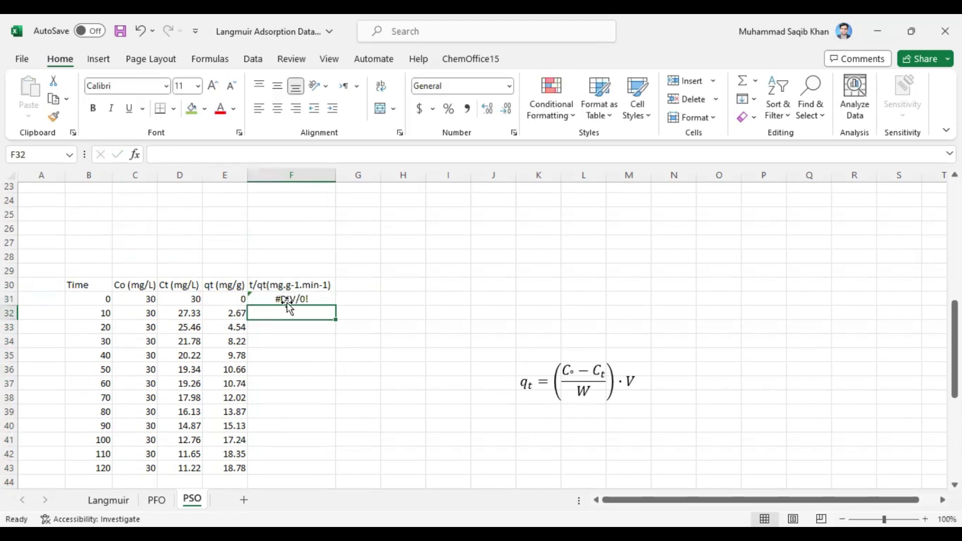
click(286, 301)
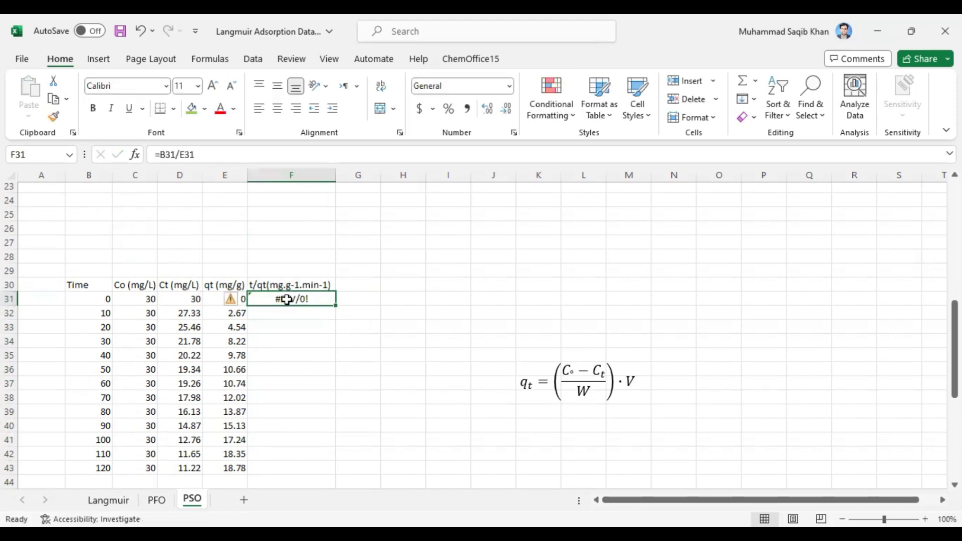
double_click(334, 306)
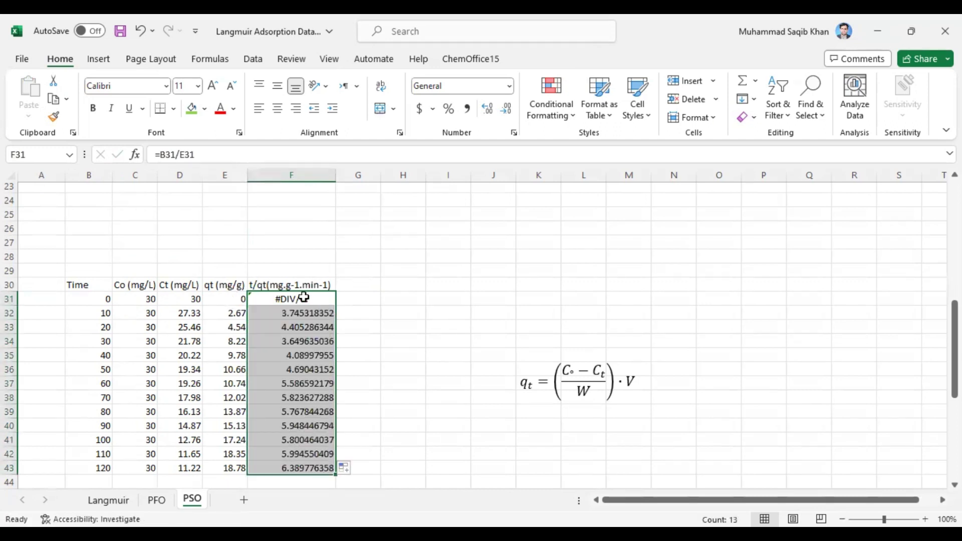
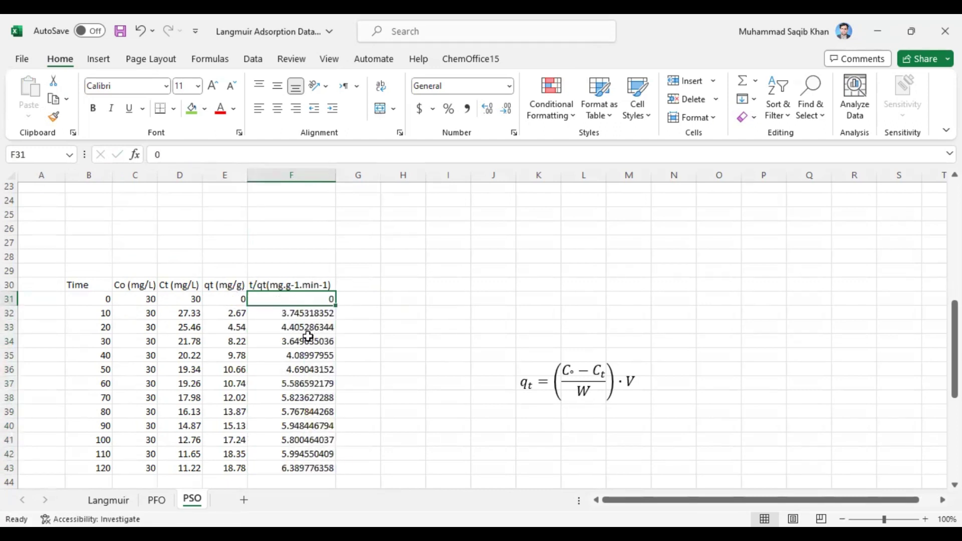
click(310, 315)
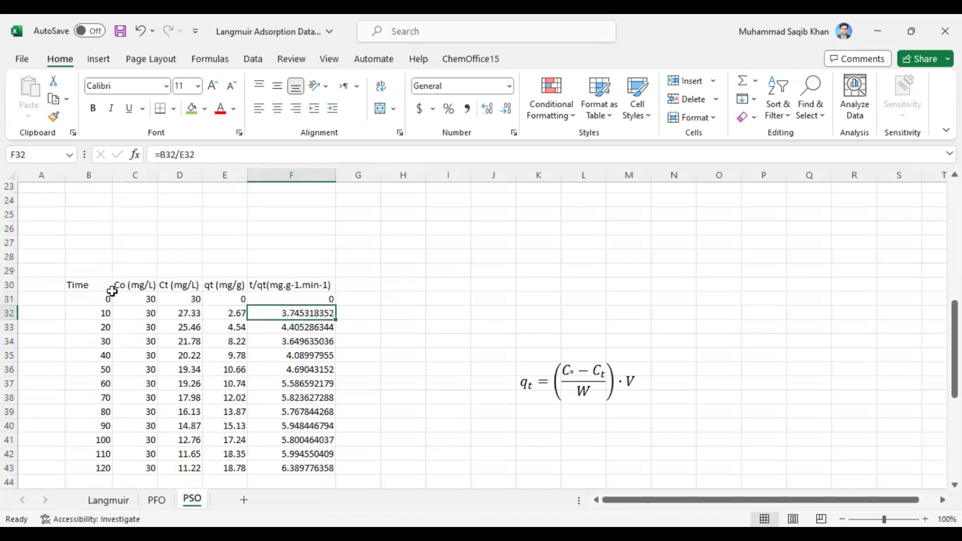
Copy the t/qt results in F31:F43 and paste them as values into the t/qt column of the lower table, C47:C59
click(75, 282)
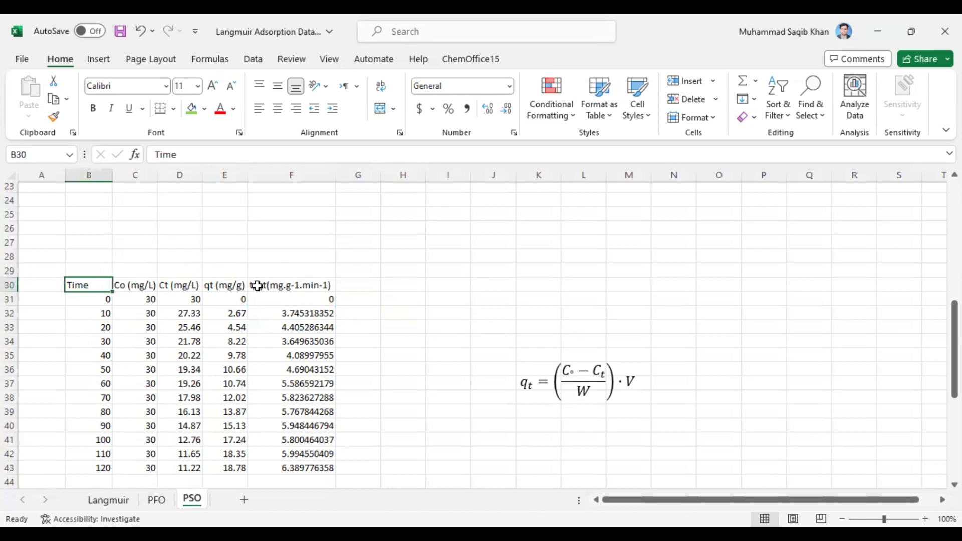
drag(954, 351, 954, 259)
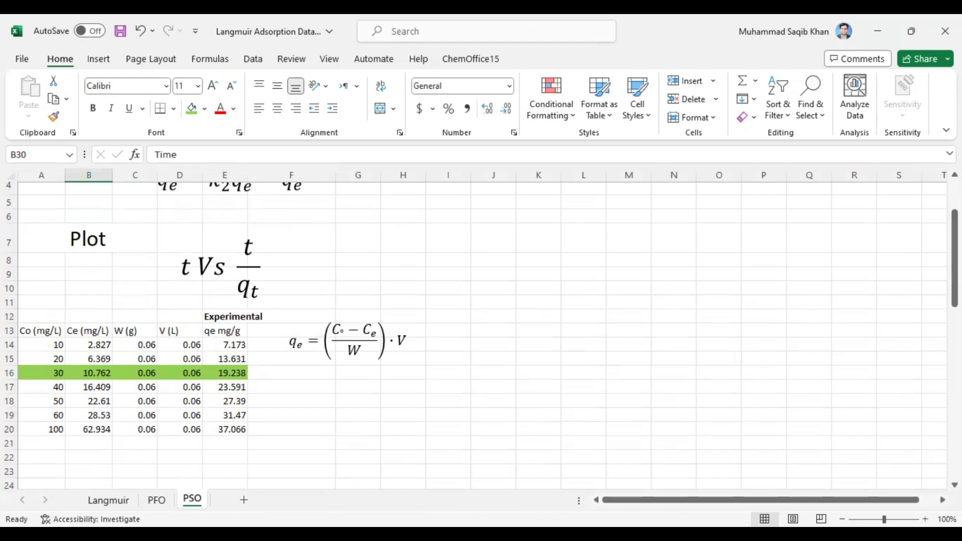
drag(955, 258, 955, 363)
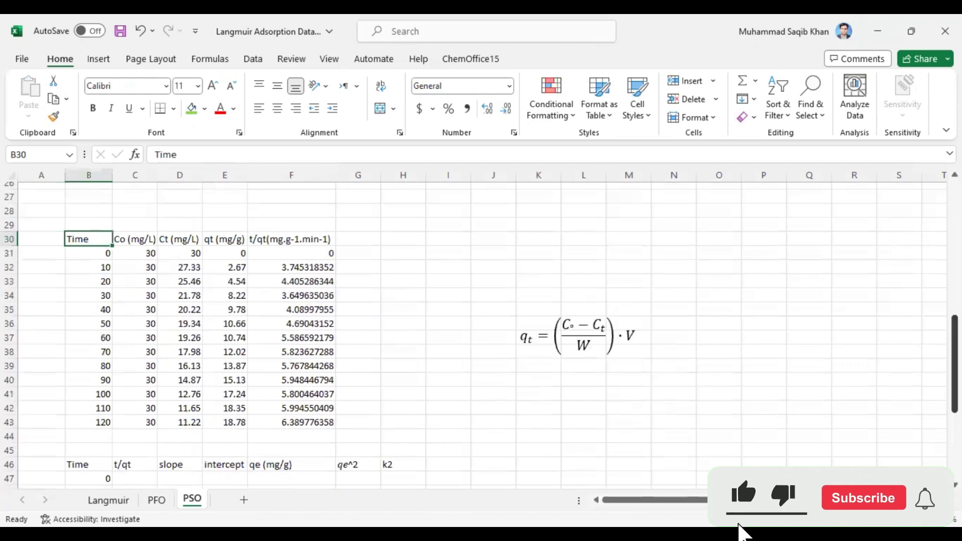
drag(300, 254, 298, 422)
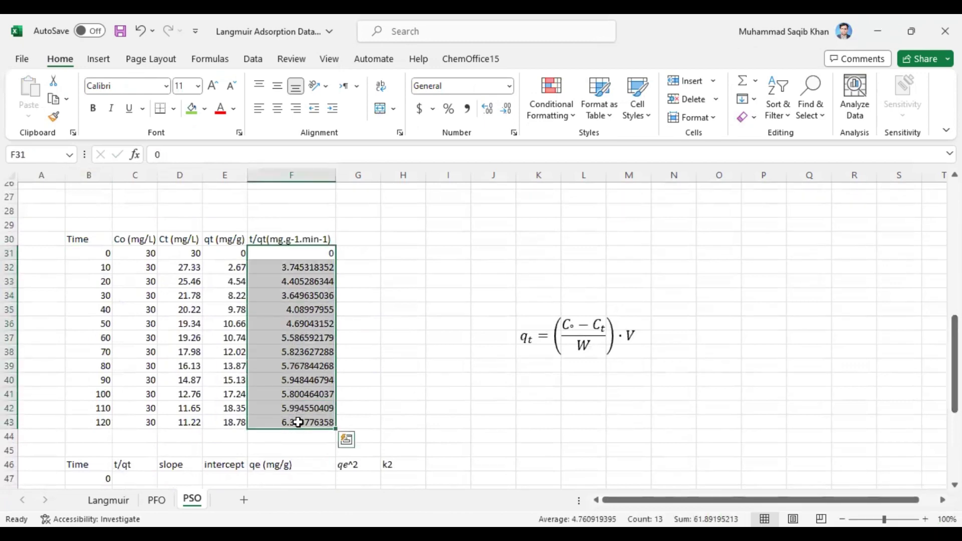
key(ctrl+c)
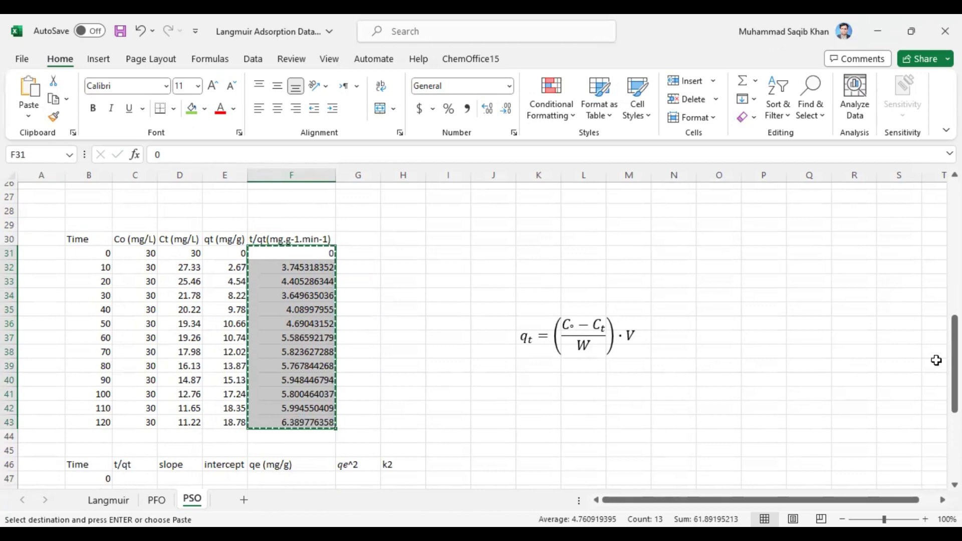
scroll(198, 279, down, 5)
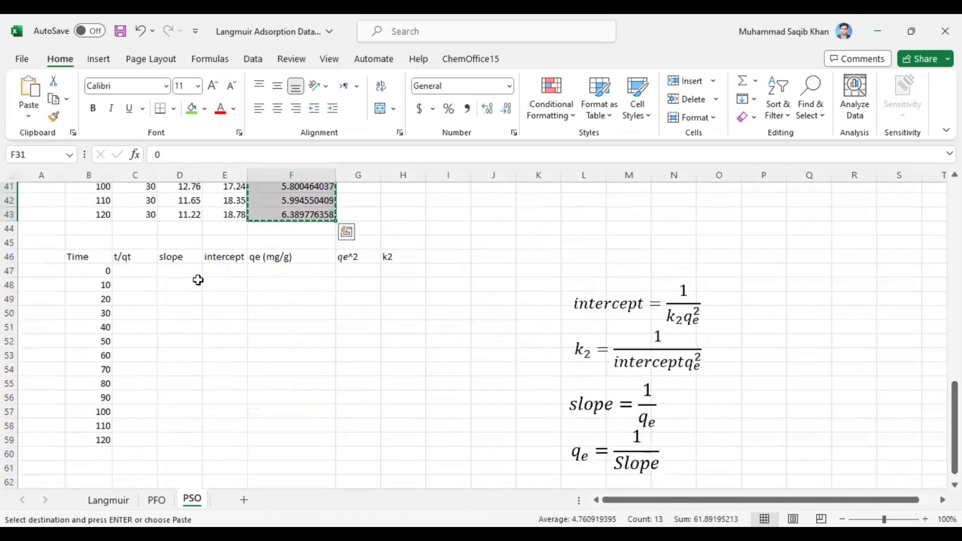
click(144, 270)
right_click(143, 271)
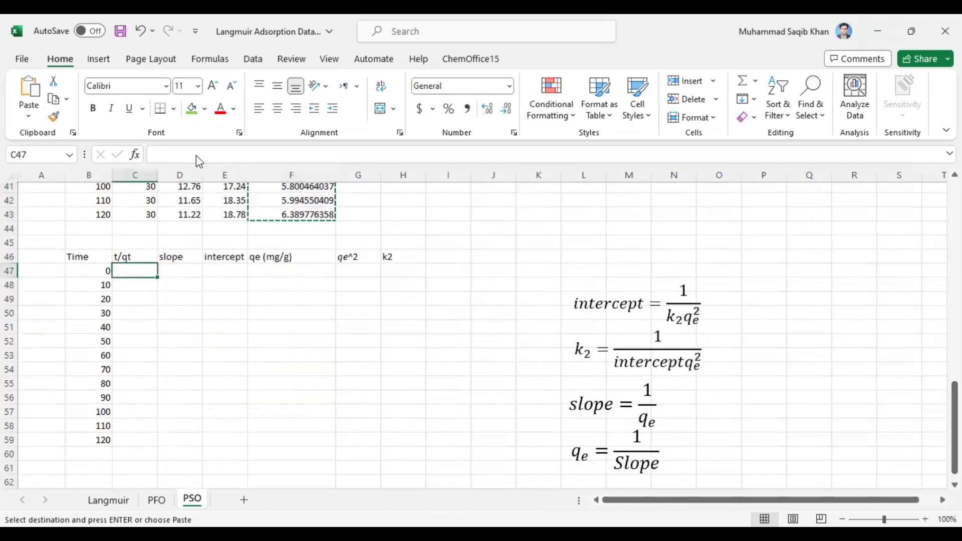
click(199, 170)
Copy the Time and t/qt data with headers, B46:C59, and switch to OriginPro
drag(83, 256, 123, 440)
key(Escape)
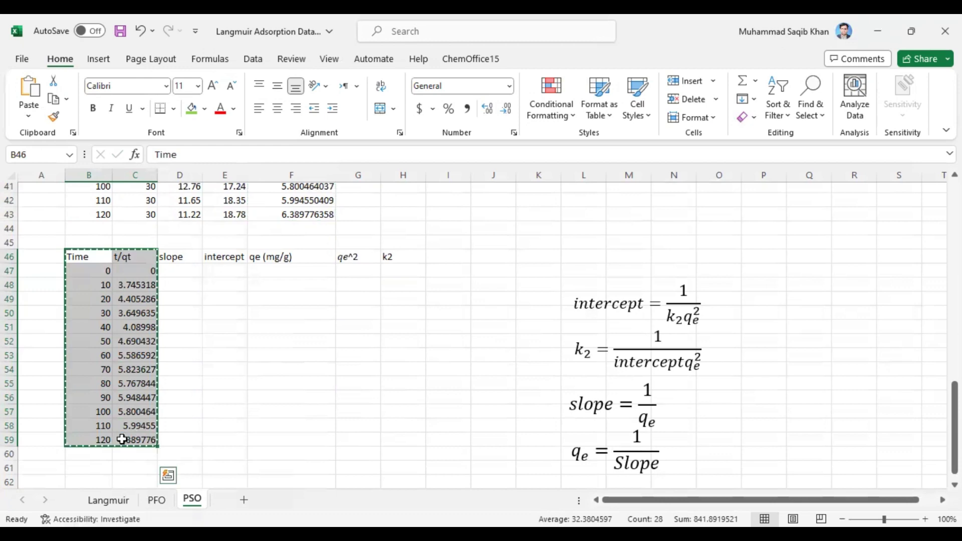
key(ctrl+c)
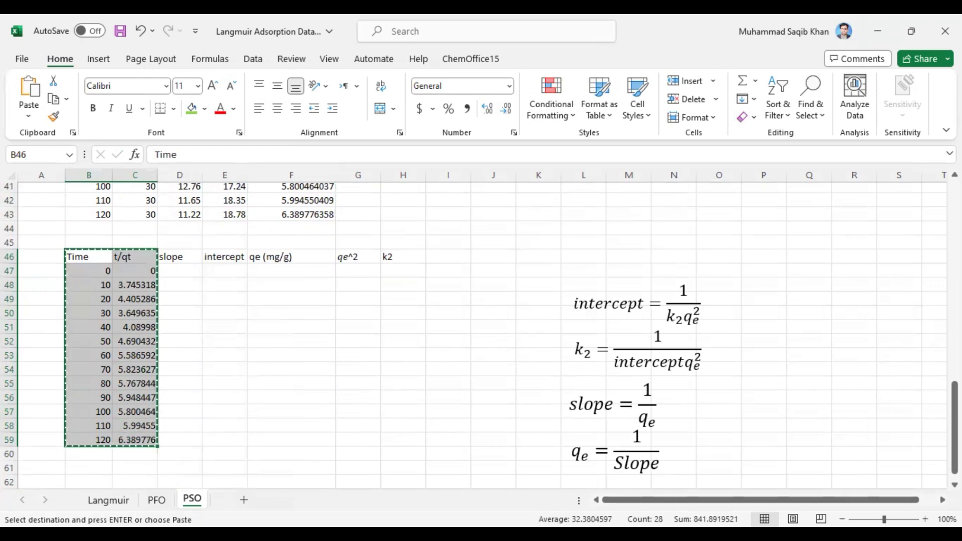
key(alt+Tab)
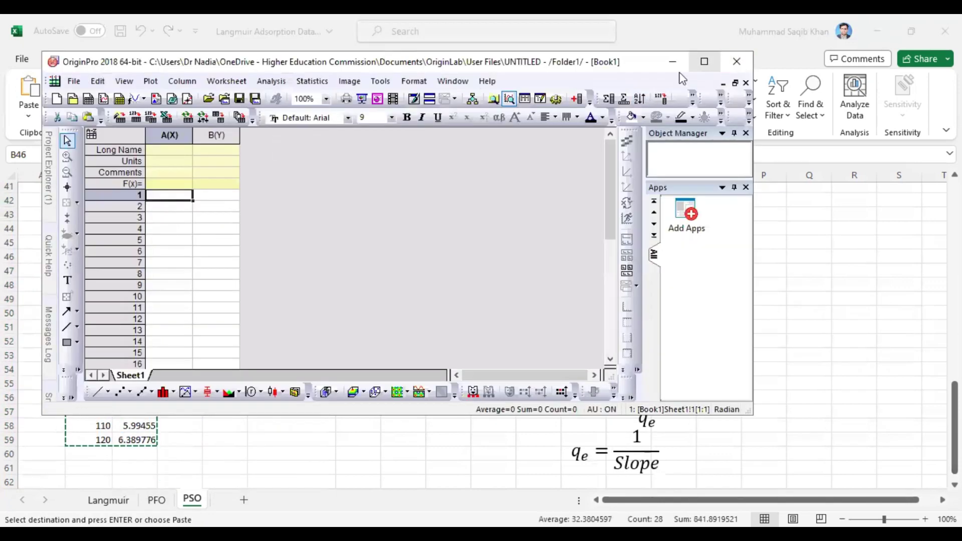
click(133, 145)
key(ctrl+v)
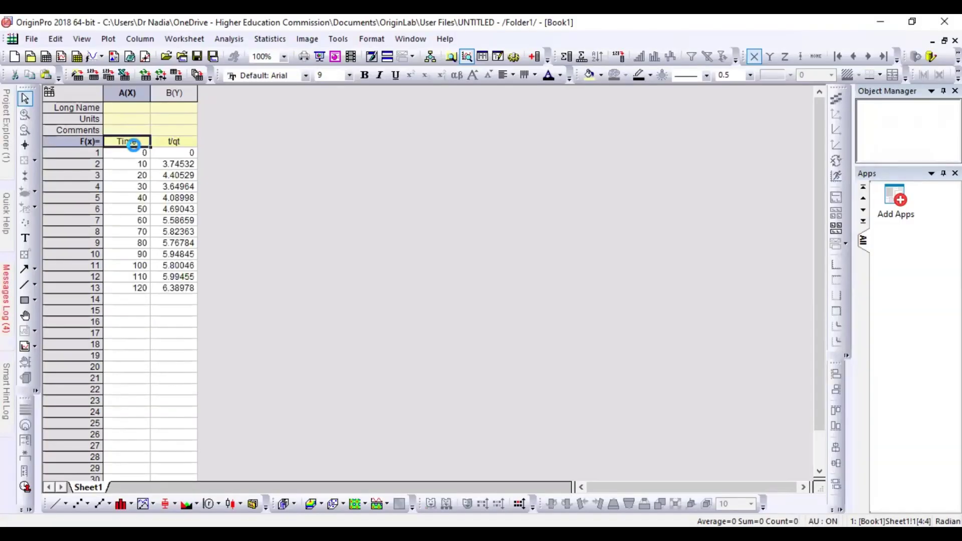
click(173, 142)
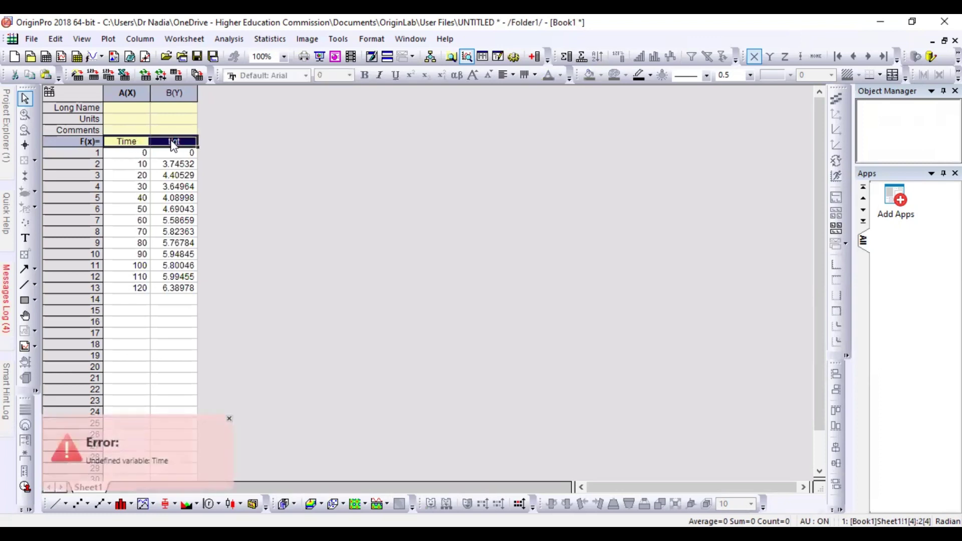
Paste the copied table into Book1 starting at column A's Long Name row, and select columns A(X) and B(Y)
click(133, 112)
key(ctrl+v)
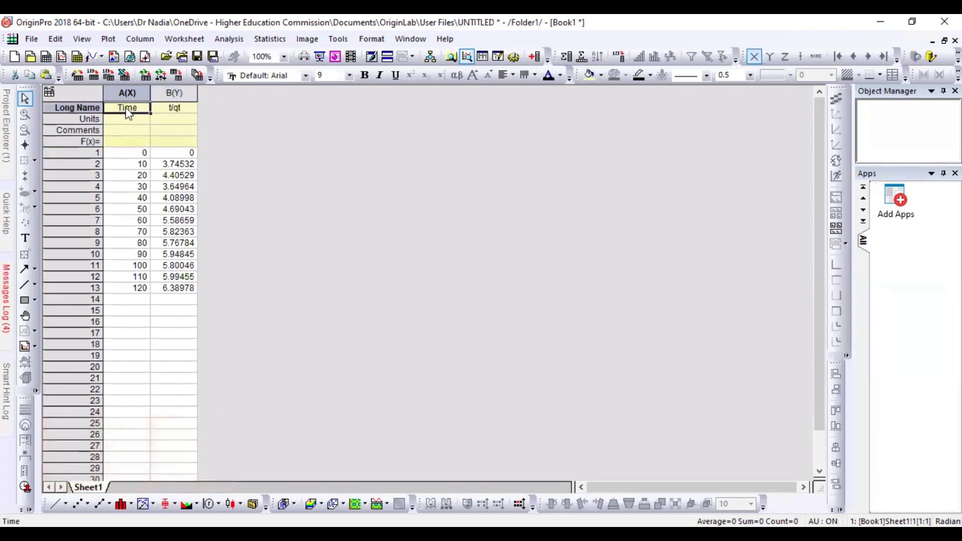
click(127, 93)
shift+click(169, 93)
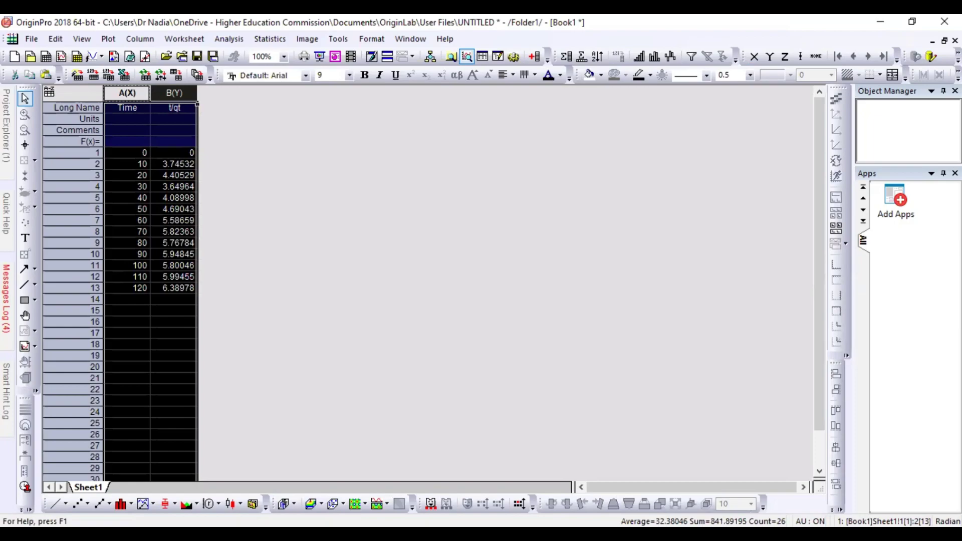
Switch to Excel and review the slope, intercept and qe (mg/g) headings in row 46 of the PSO sheet
key(alt+Tab)
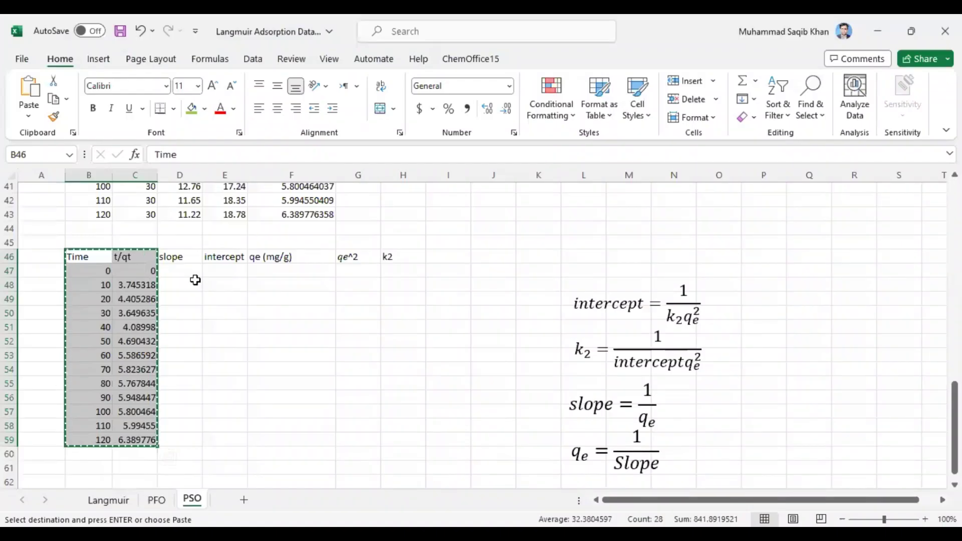
click(181, 259)
key(Escape)
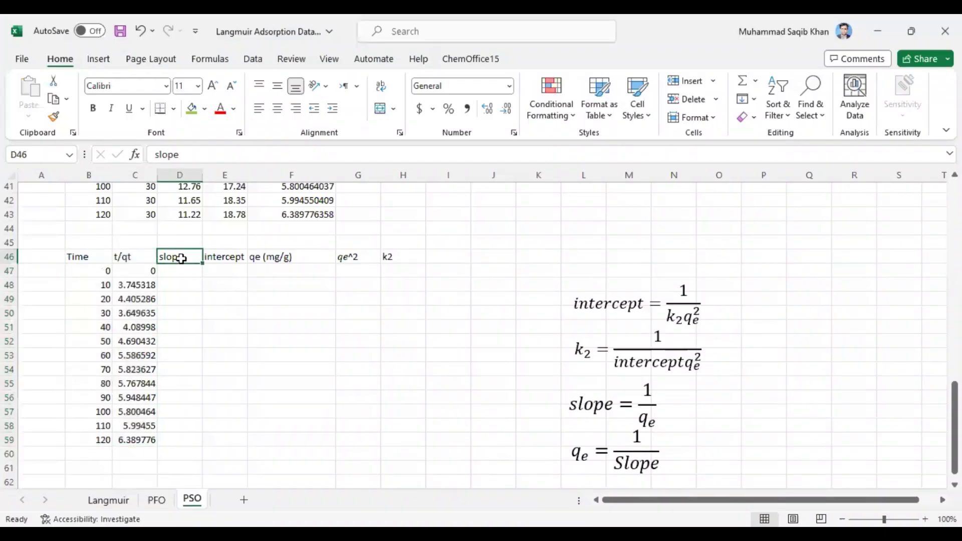
click(208, 257)
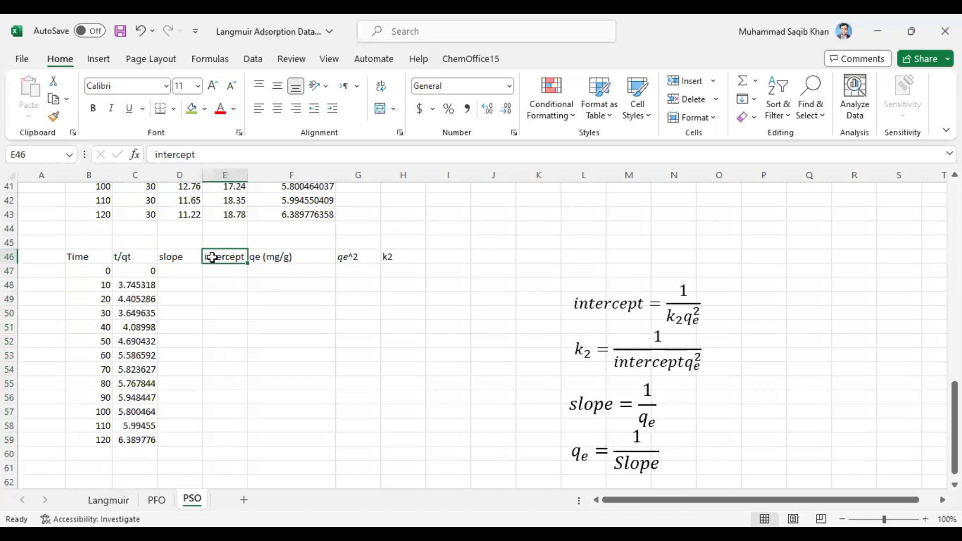
drag(176, 257, 215, 257)
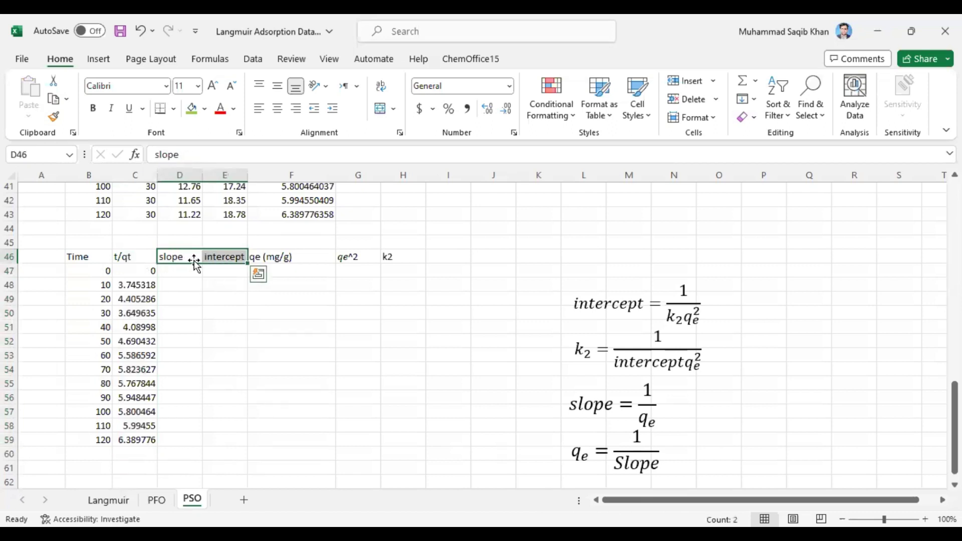
click(258, 256)
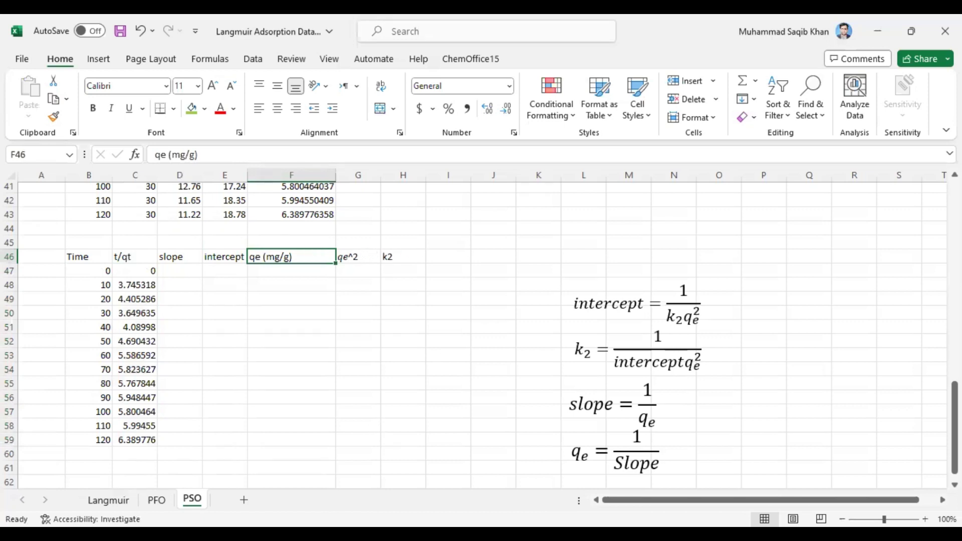
Switch to OriginPro and create a Scatter plot of t/qt against Time from the selected columns
key(alt+Tab)
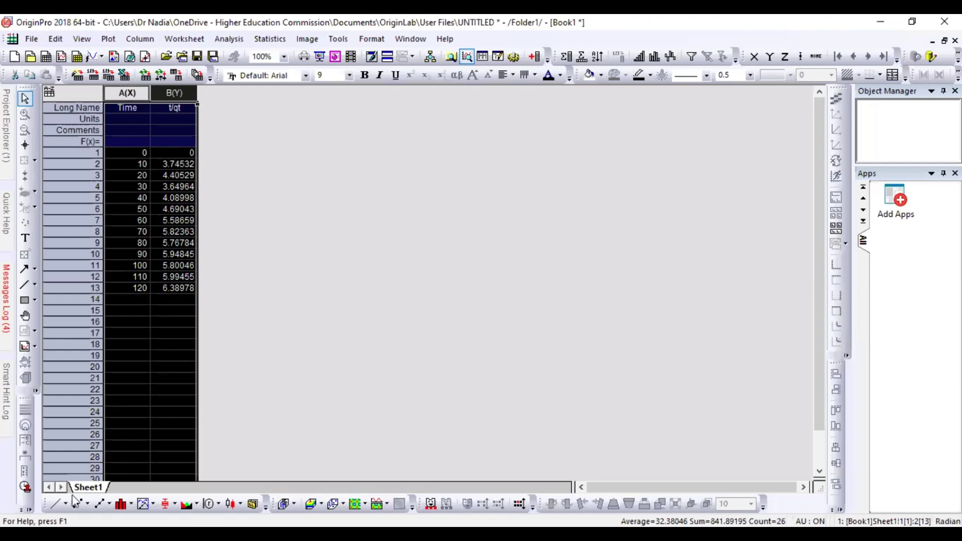
click(87, 503)
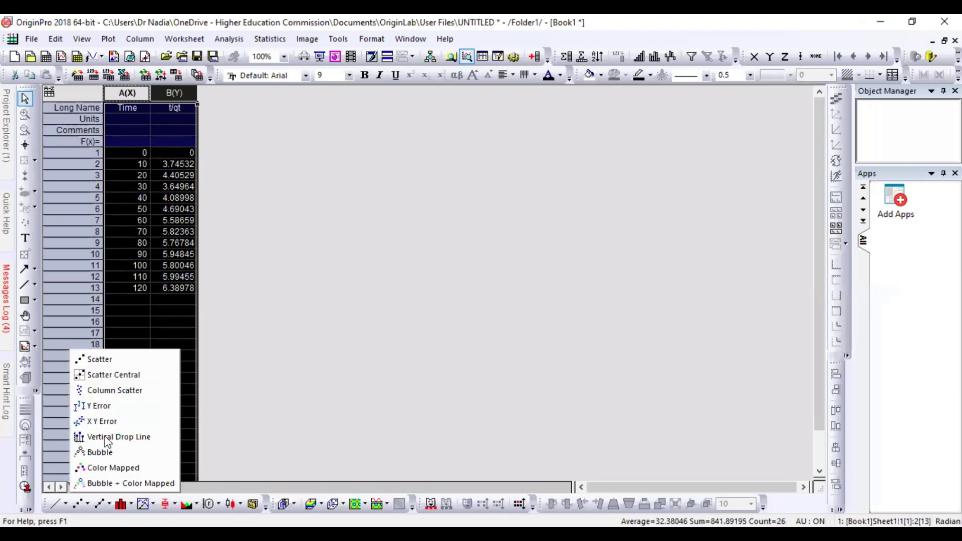
click(111, 361)
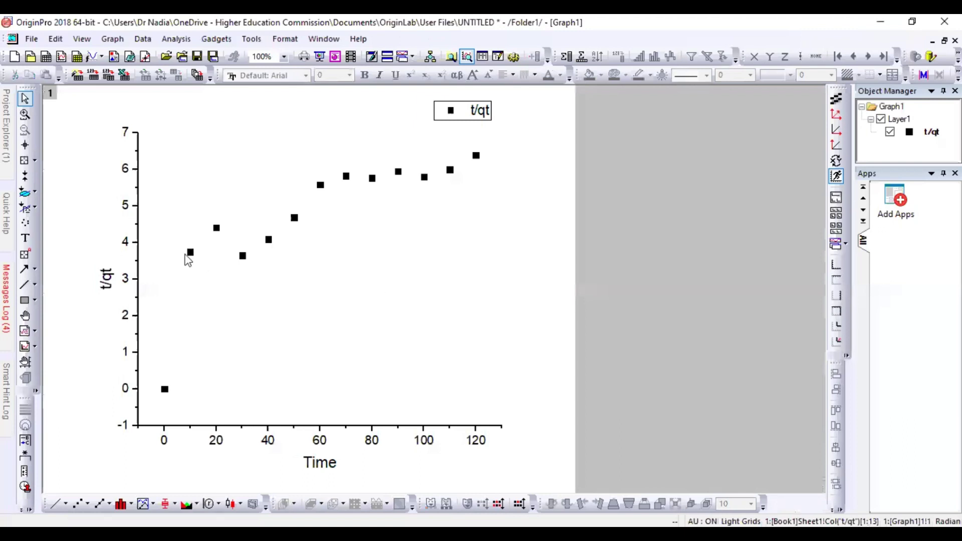
Run a Linear Fit on the t/qt scatter data in Graph1 with Recalculate left at Manual
click(177, 40)
mouse_move(214, 101)
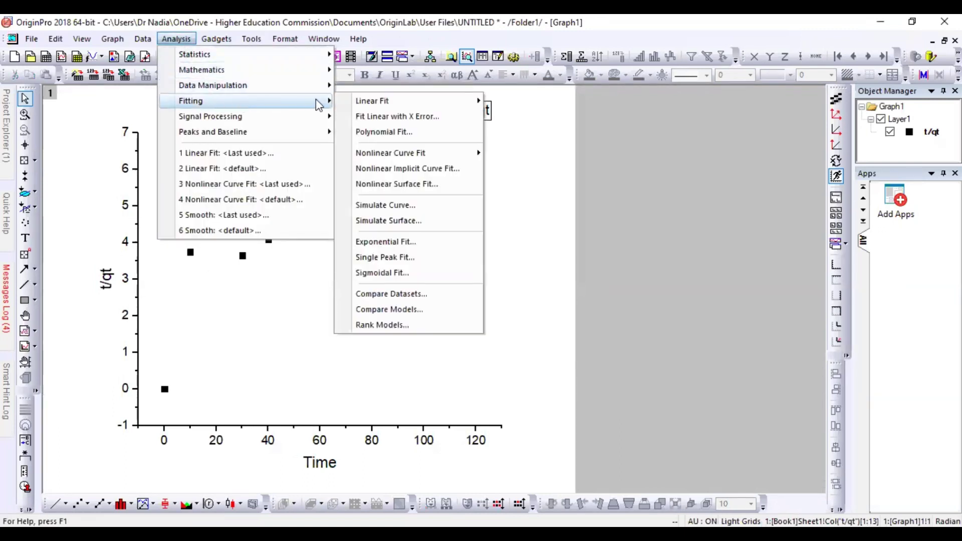
mouse_move(358, 103)
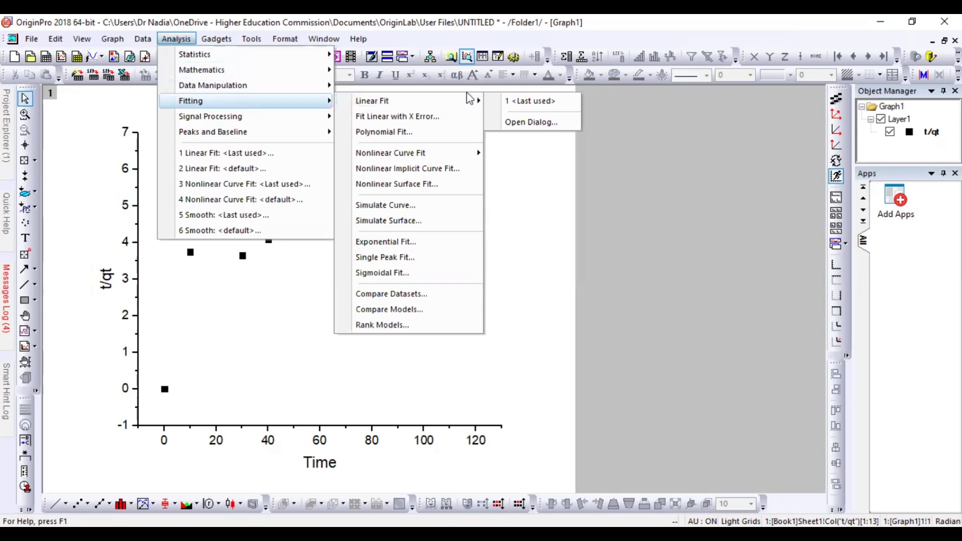
click(511, 122)
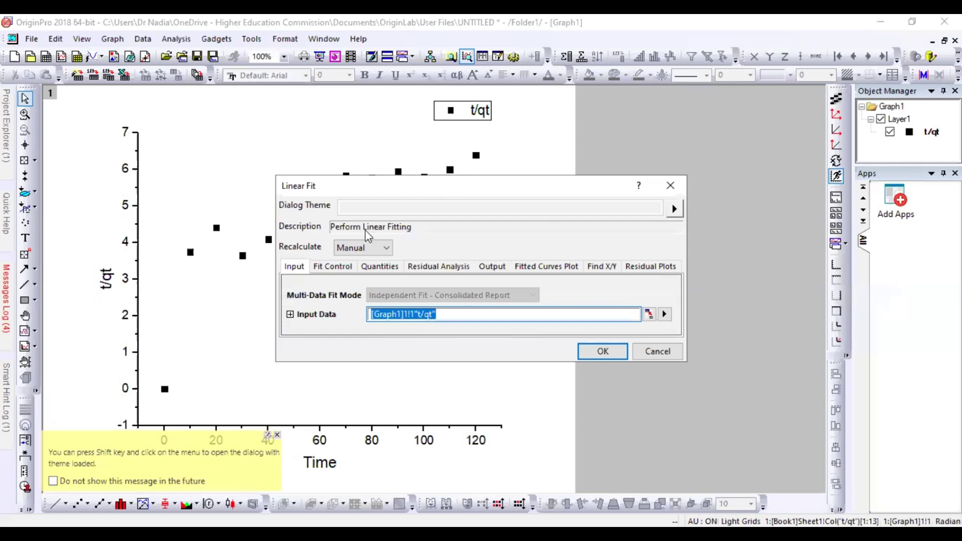
click(600, 353)
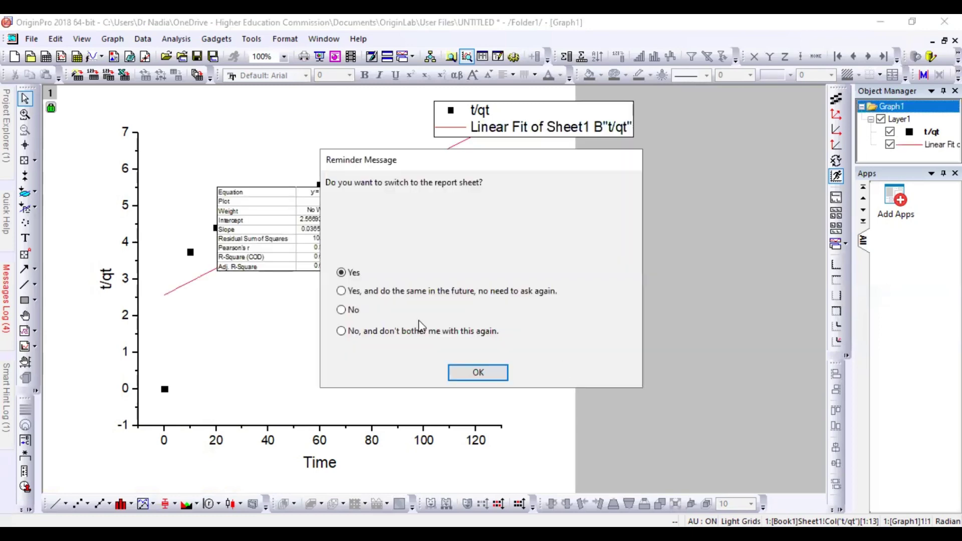
Open the linear fit report sheet and copy the Intercept and Slope values from the Parameters table
click(473, 375)
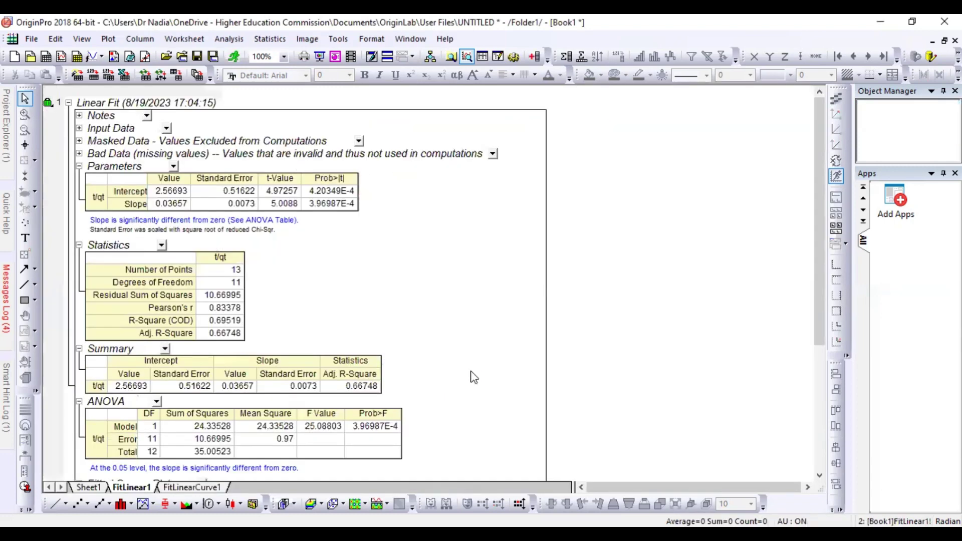
click(158, 194)
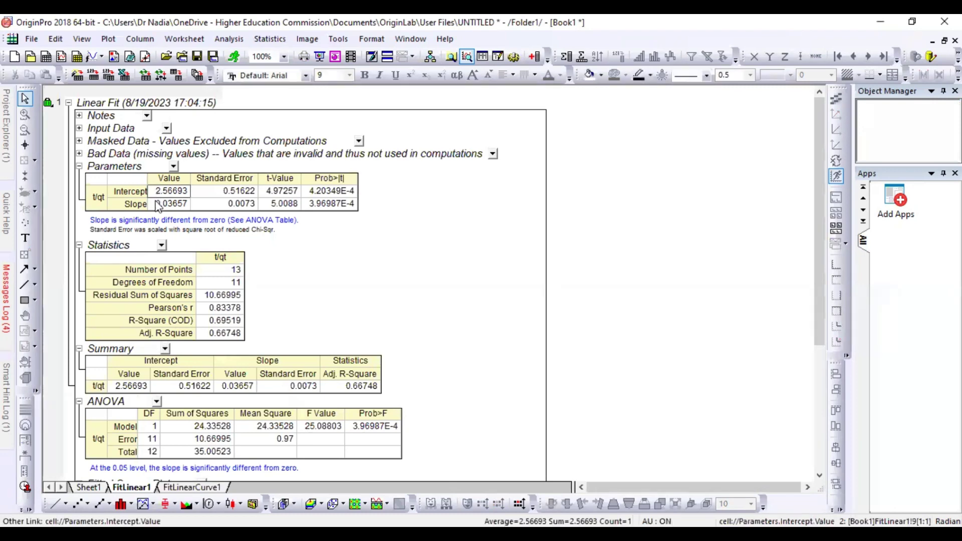
click(158, 205)
click(162, 193)
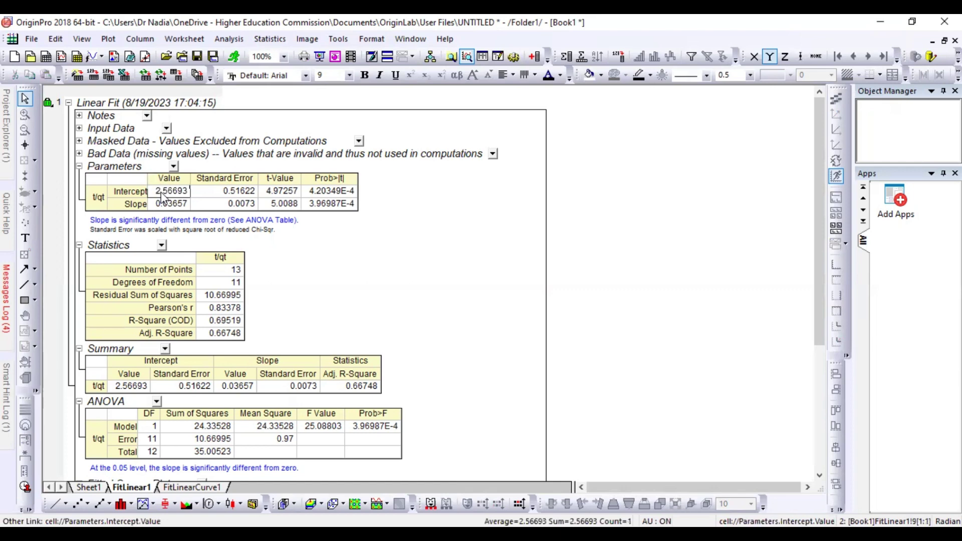
drag(161, 195, 163, 203)
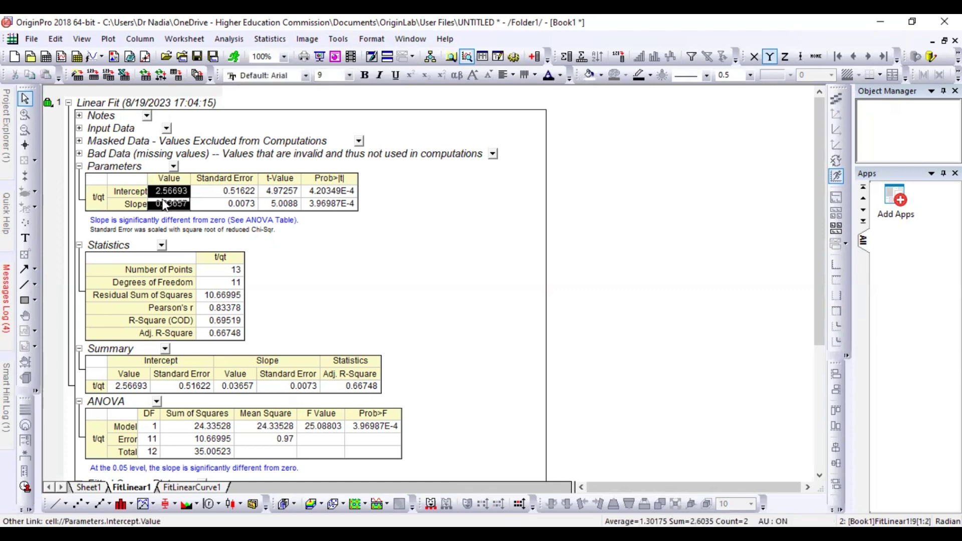
right_click(165, 203)
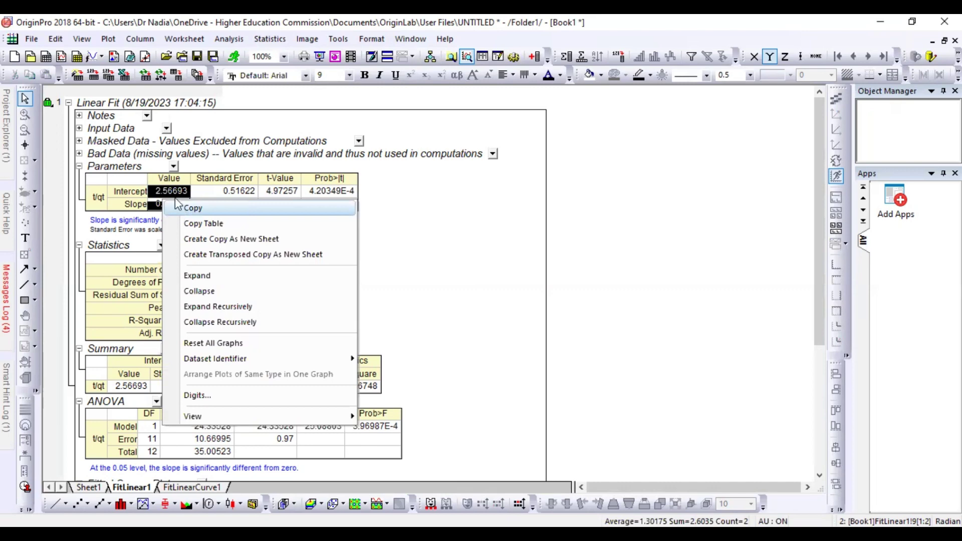
click(180, 210)
right_click(176, 196)
click(184, 202)
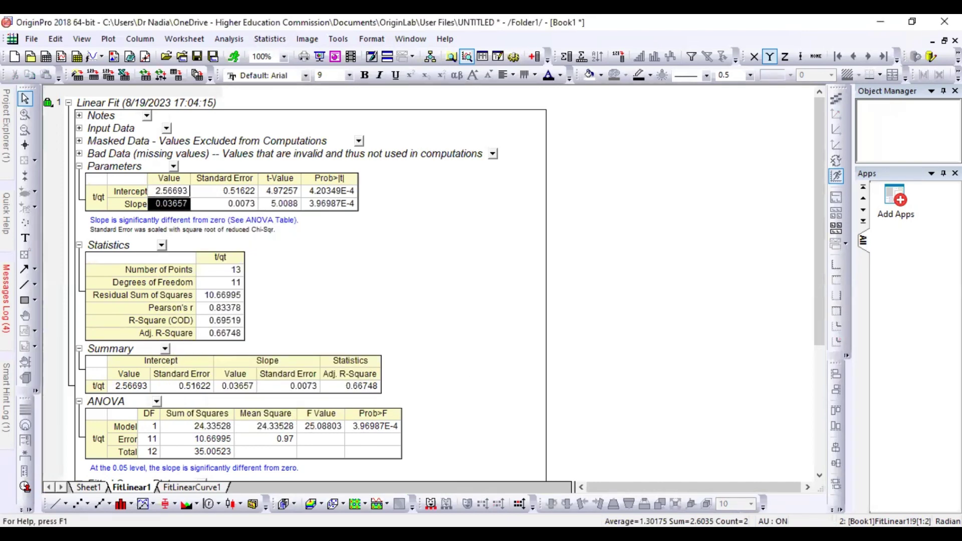
Switch to Excel and paste the fit values as text only, placing the intercept in E47 and the slope in D47
key(alt+Tab)
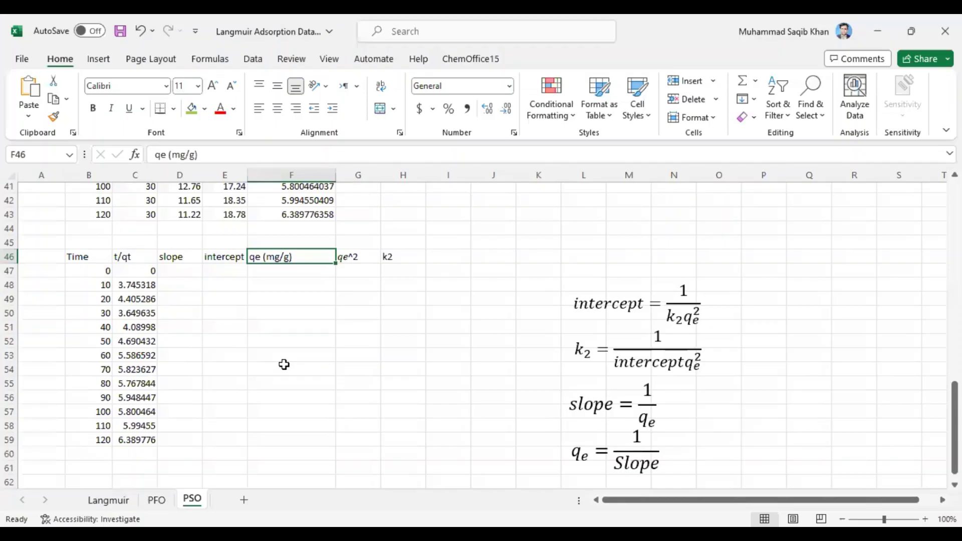
click(223, 270)
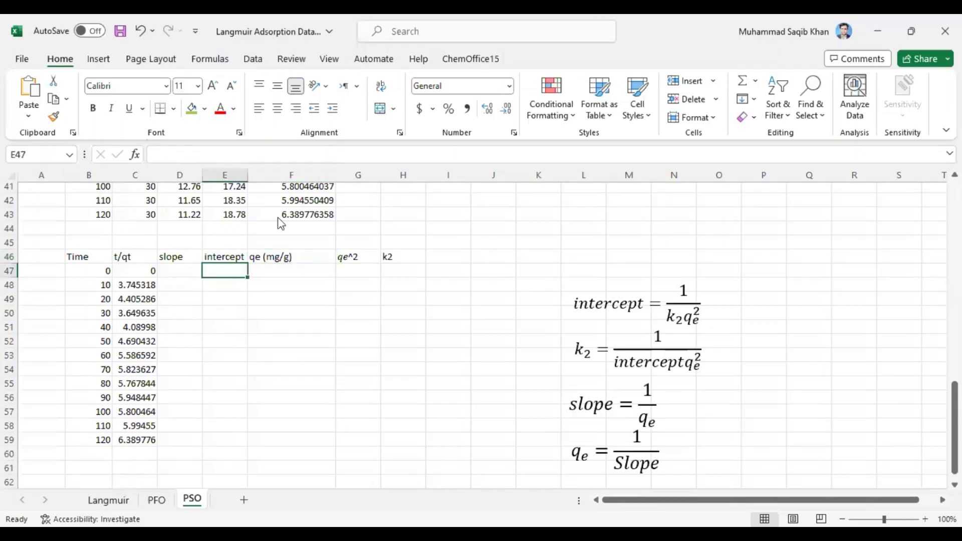
right_click(223, 270)
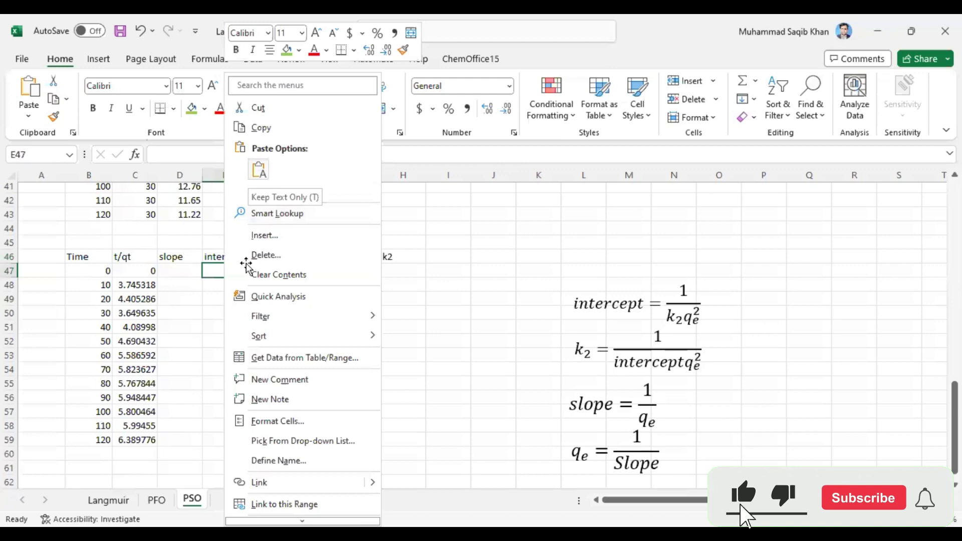
key(t)
click(232, 286)
drag(214, 293, 186, 278)
click(229, 271)
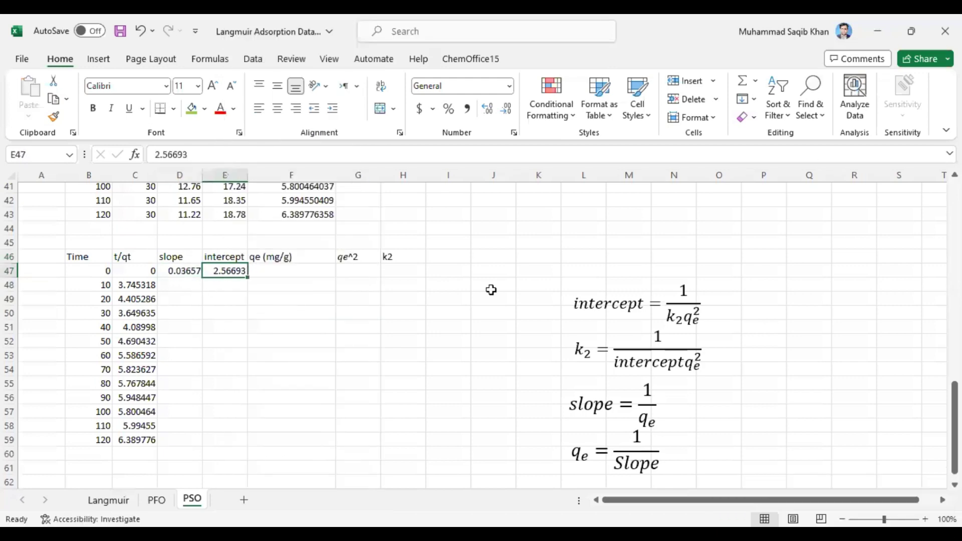
Shift the intercept equation box up, clear of the k2 equation
click(627, 305)
mouse_move(617, 326)
mouse_down()
mouse_move(219, 350)
mouse_move(600, 323)
mouse_move(605, 336)
mouse_move(626, 334)
mouse_up()
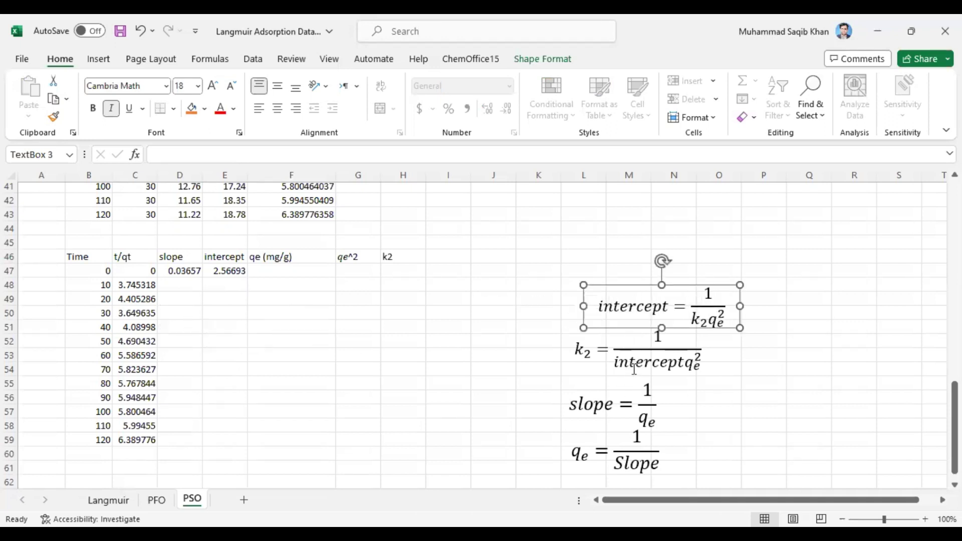
drag(630, 285, 630, 275)
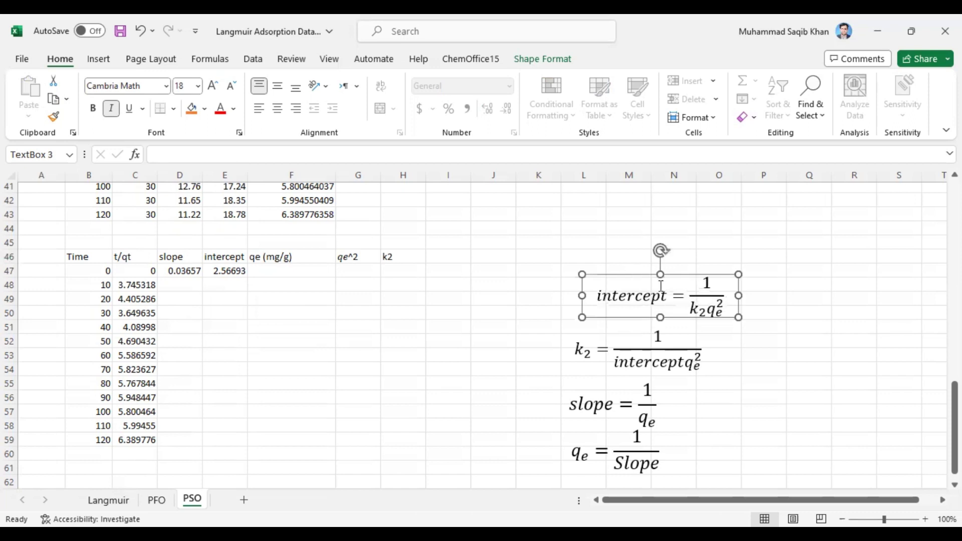
Move the slope = 1/qe and qe = 1/Slope equations beneath the slope and intercept values, one under the other
click(588, 404)
drag(581, 427, 186, 335)
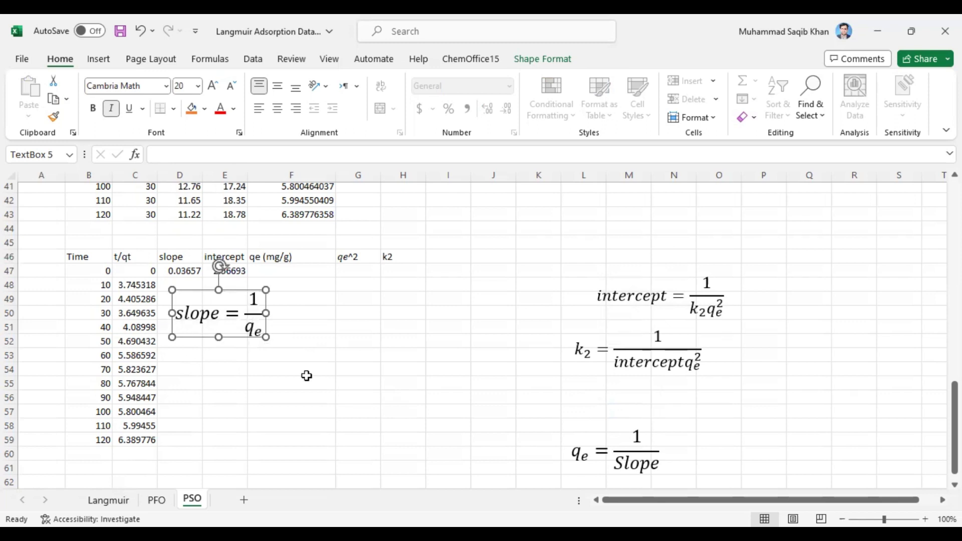
click(587, 452)
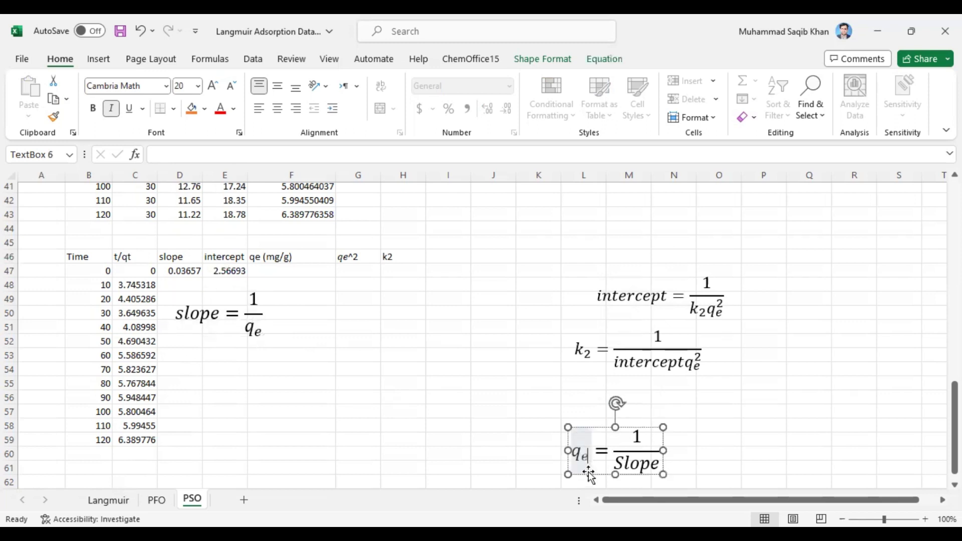
click(589, 475)
drag(588, 477, 196, 394)
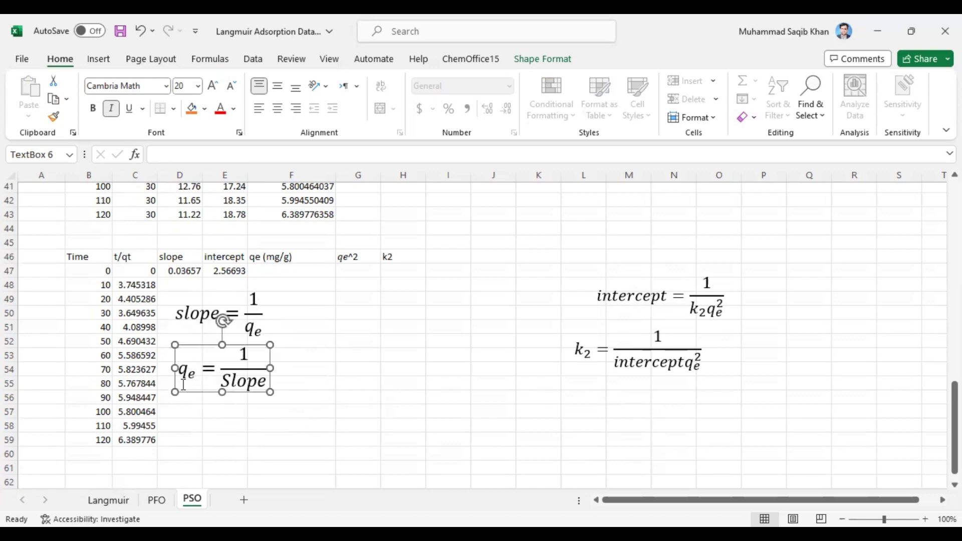
Enter the label Calculated in F45, above the qe (mg/g) heading
click(288, 273)
click(267, 241)
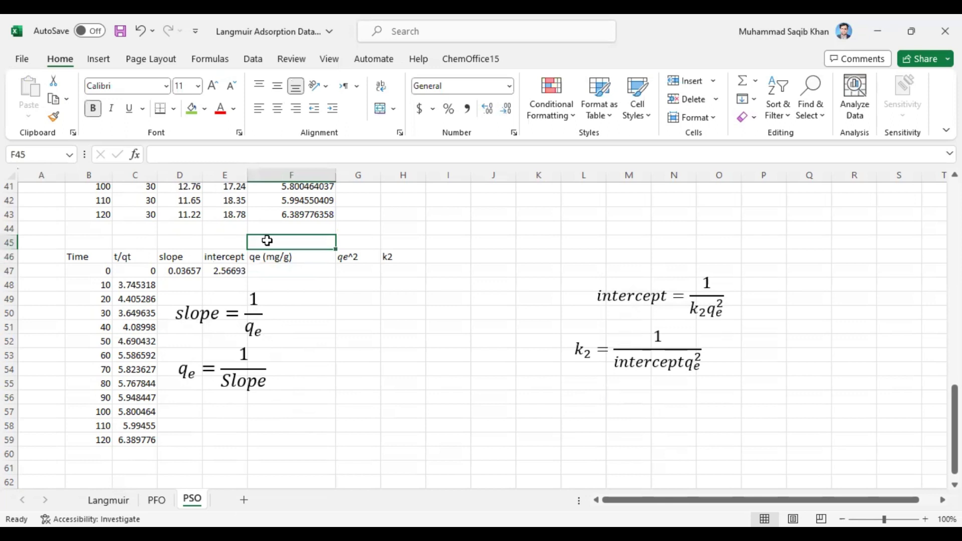
text(Ca)
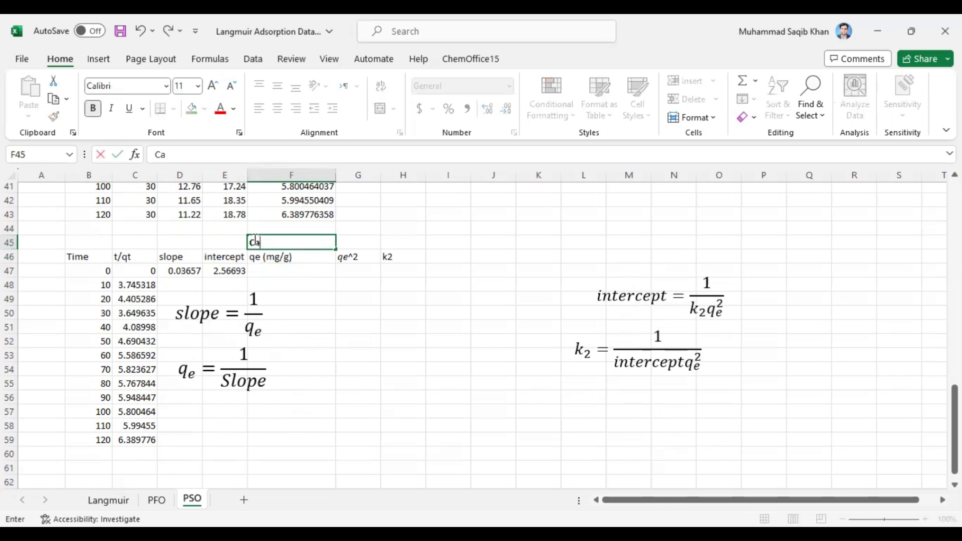
text(lculated)
Calculate qe in F47 as the reciprocal of the slope with the formula =1/D47
click(277, 272)
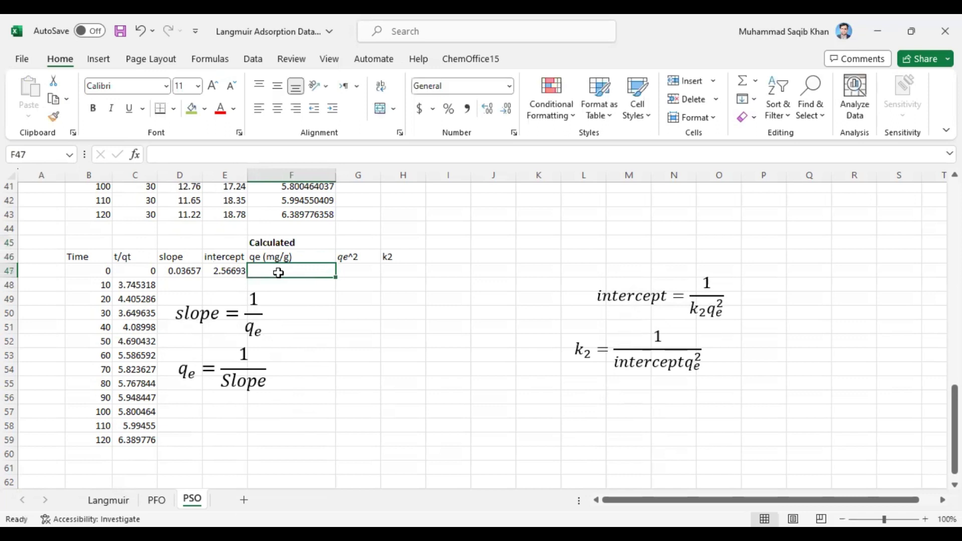
text(=)
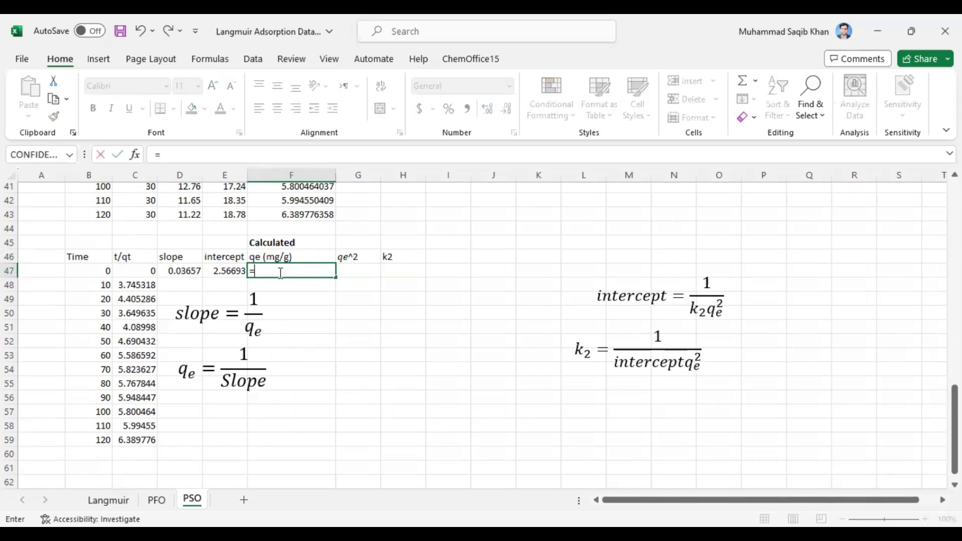
text(1/)
click(182, 272)
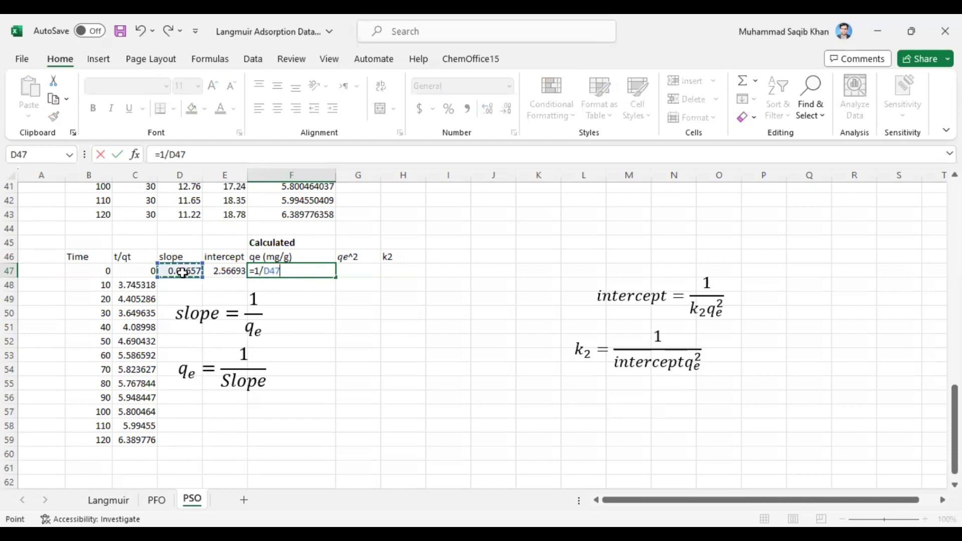
key(Return)
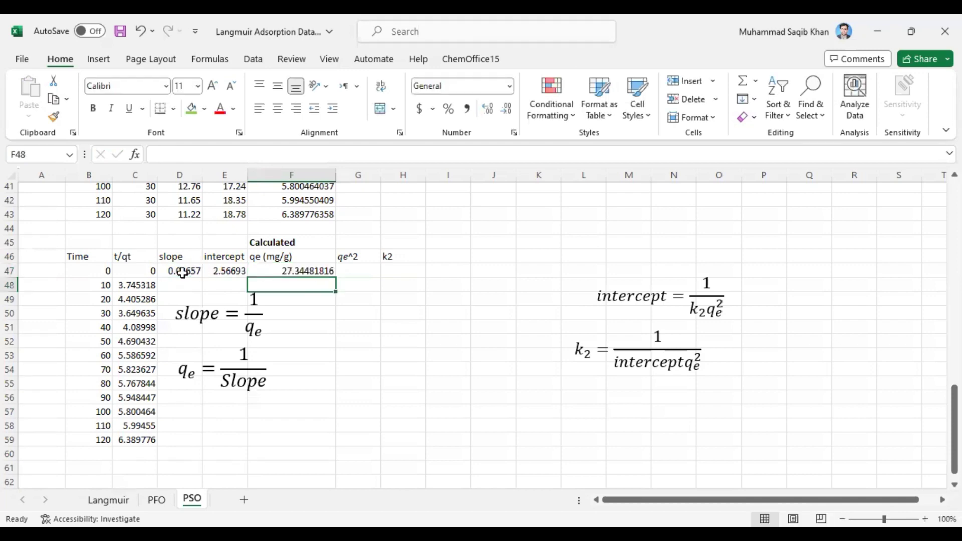
click(264, 271)
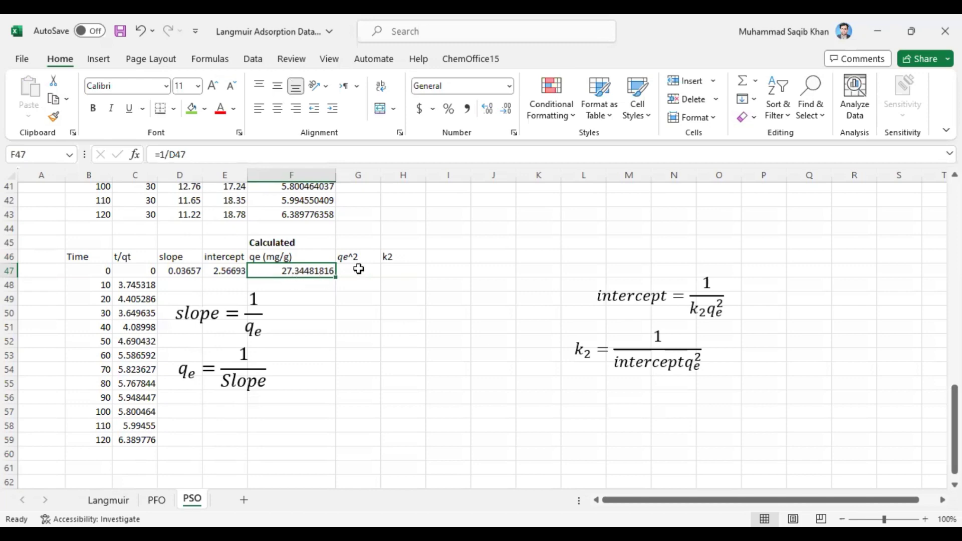
Move the intercept and k2 equations beside the slope and qe equations, with k2 under intercept
click(628, 309)
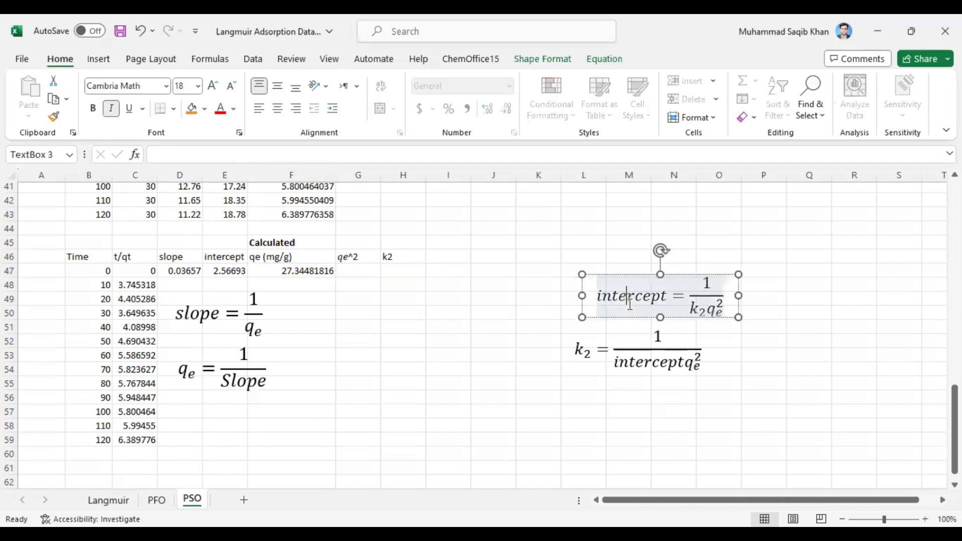
click(626, 316)
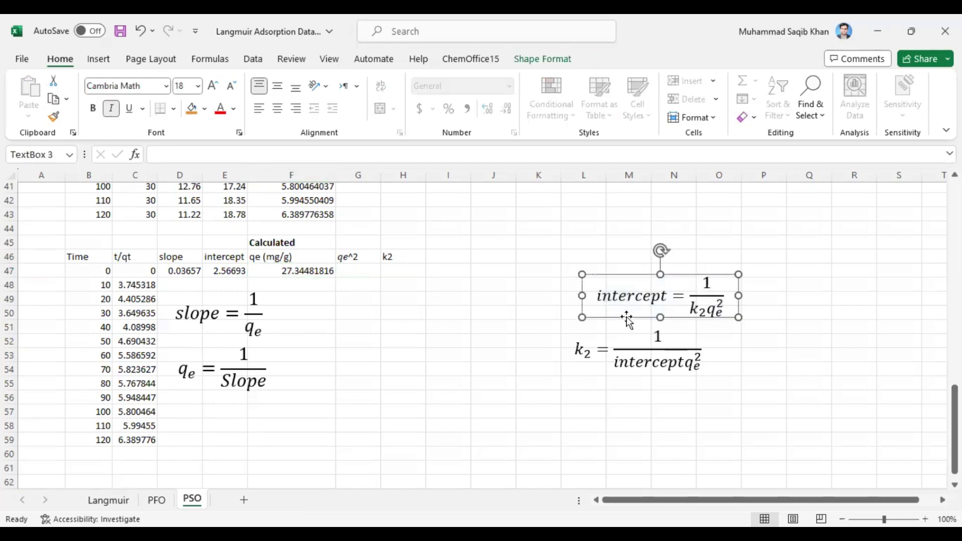
drag(626, 316, 445, 349)
drag(355, 355, 335, 342)
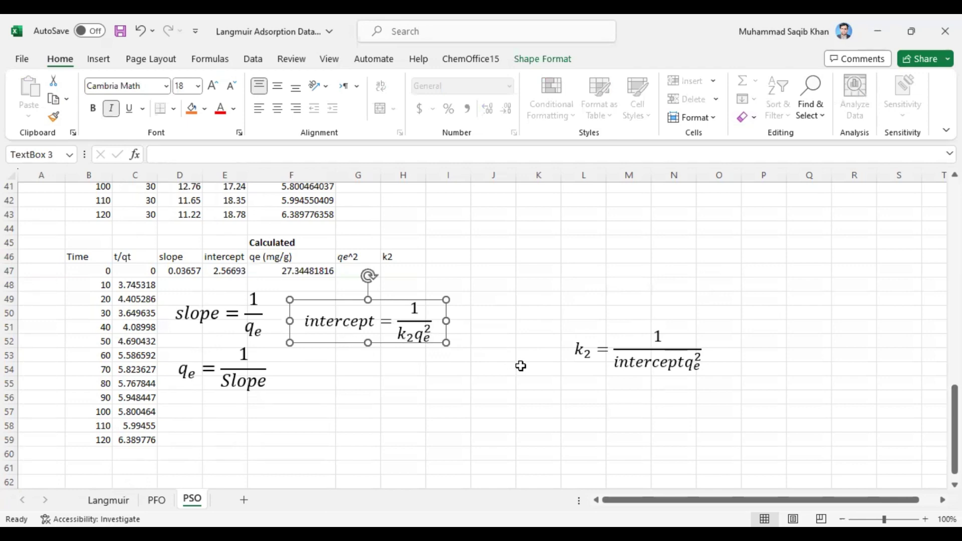
click(621, 360)
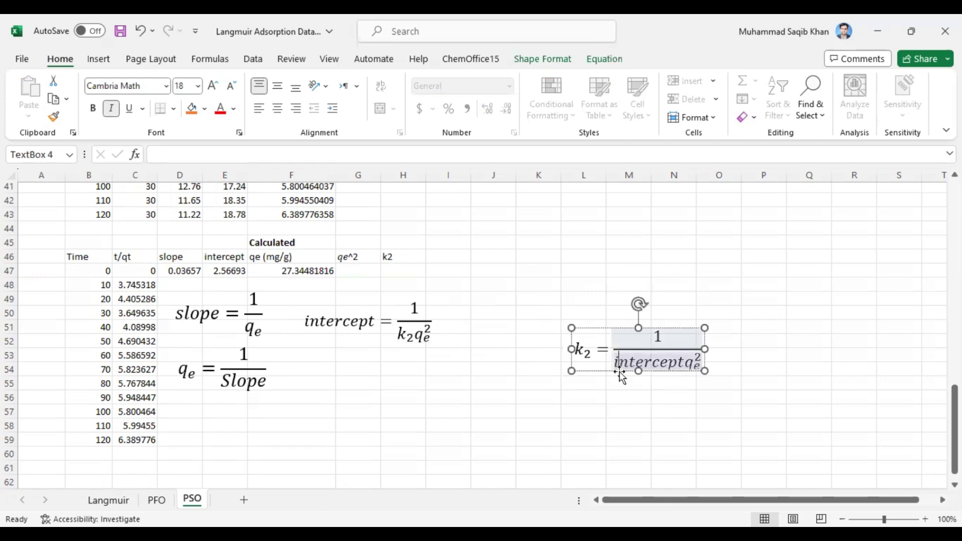
drag(620, 371, 359, 401)
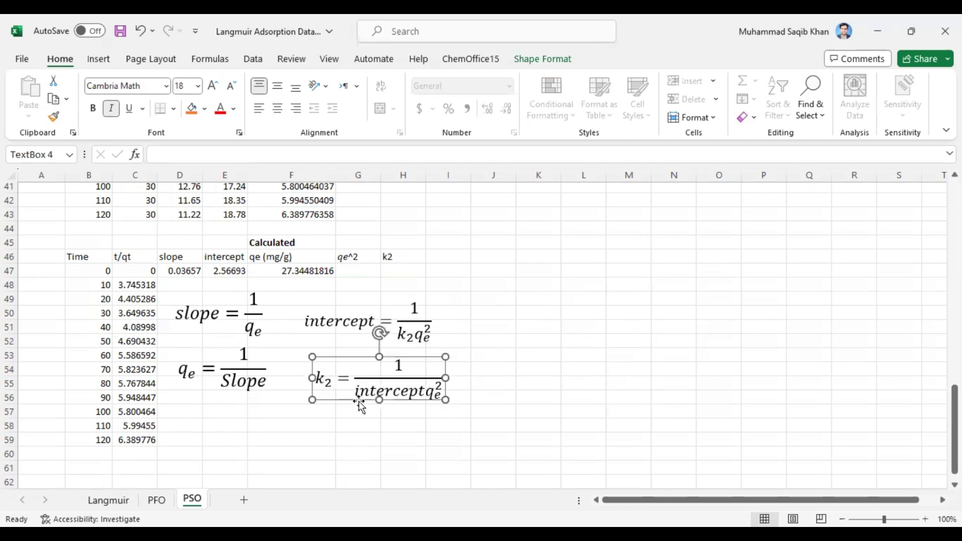
Insert a × sign between intercept and qe² in the denominator of the k2 equation
click(424, 392)
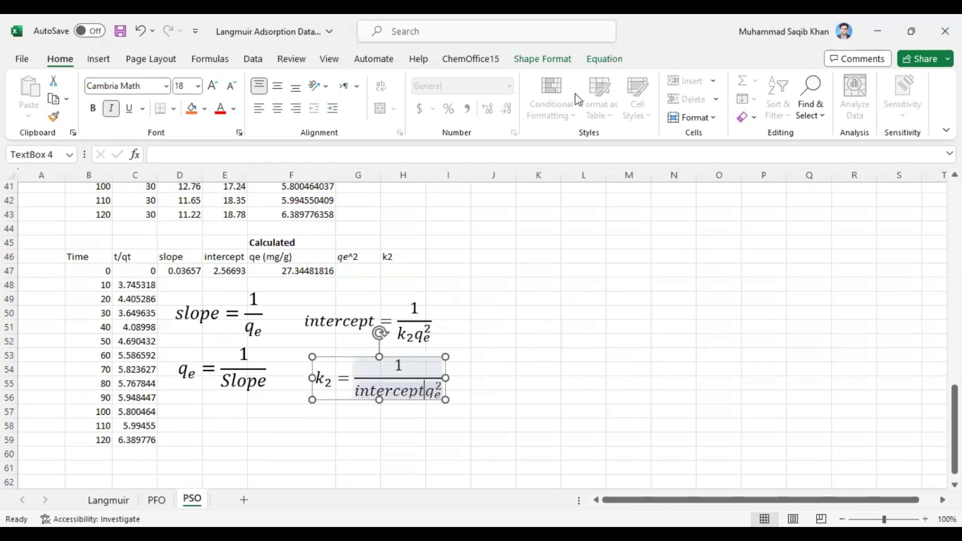
click(603, 61)
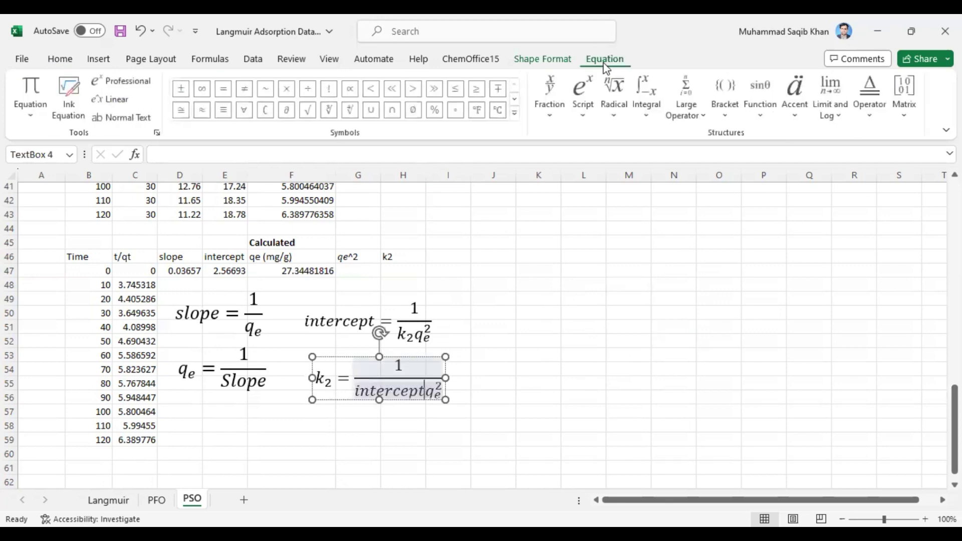
click(292, 97)
click(545, 411)
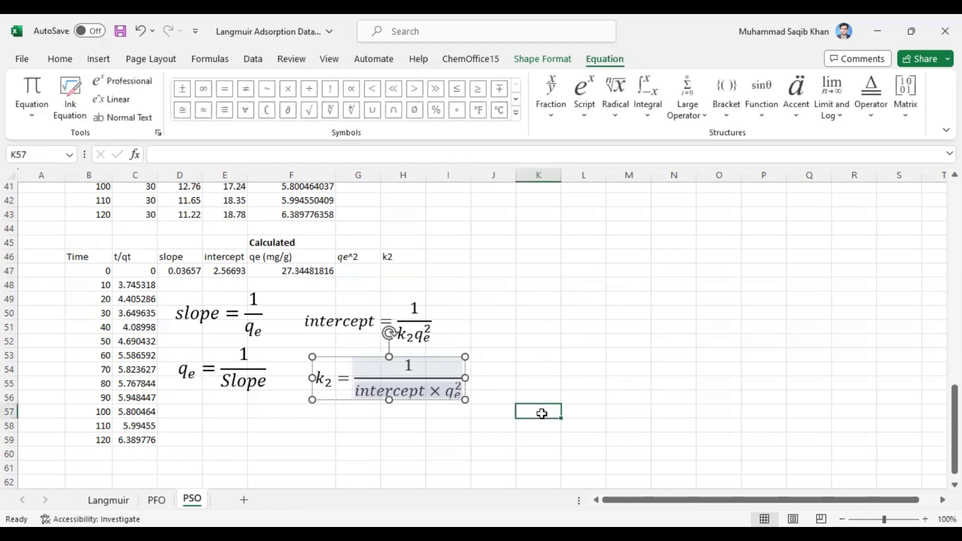
Calculate qe^2 in G47 with the formula =F47*F47
click(349, 272)
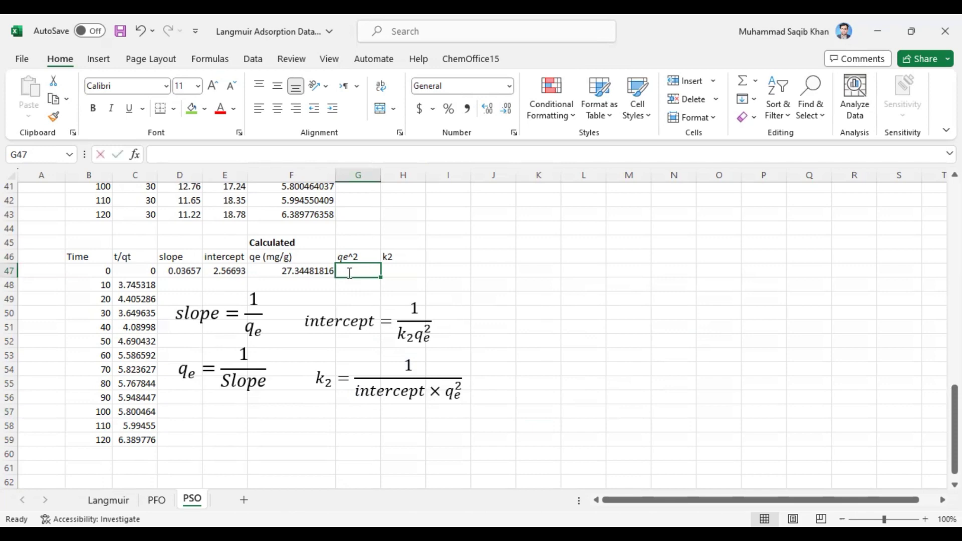
text(=)
click(305, 269)
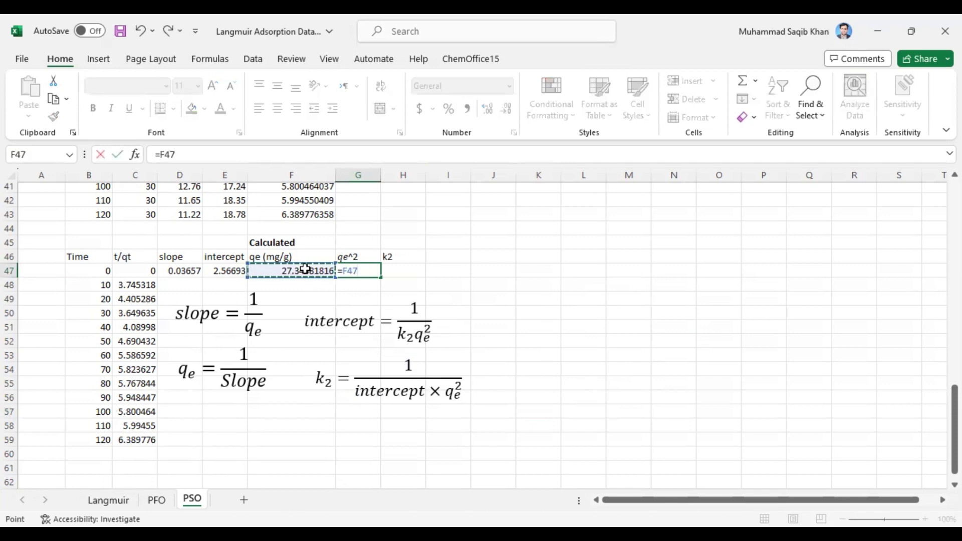
text(*)
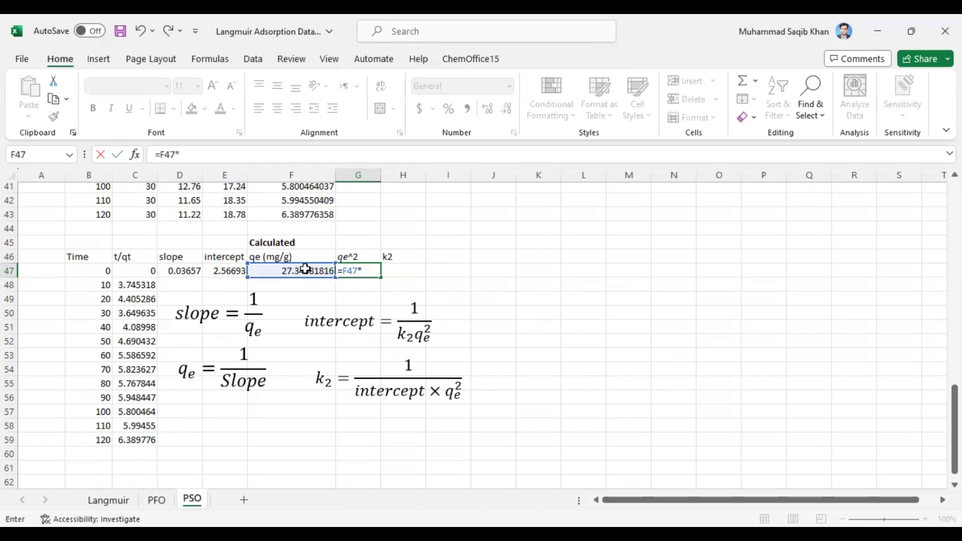
click(305, 269)
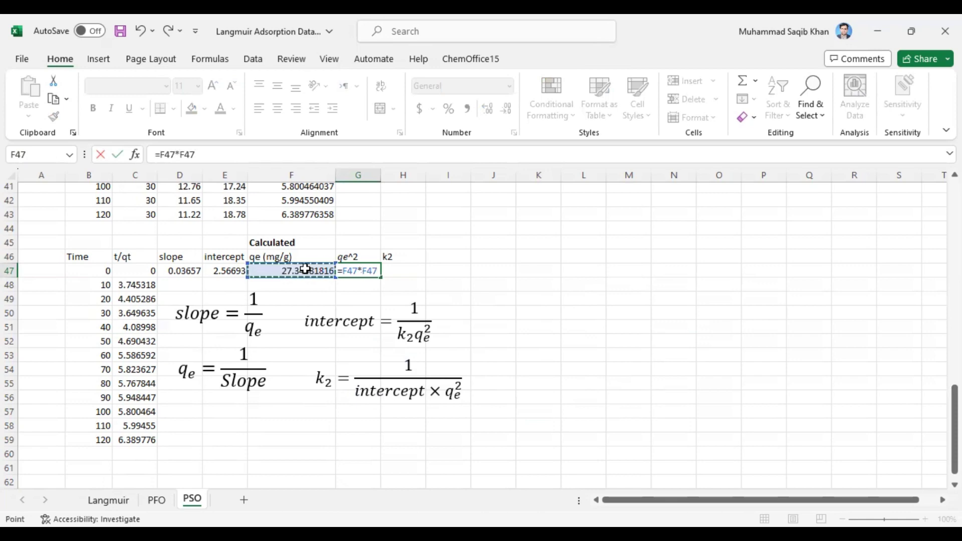
key(Return)
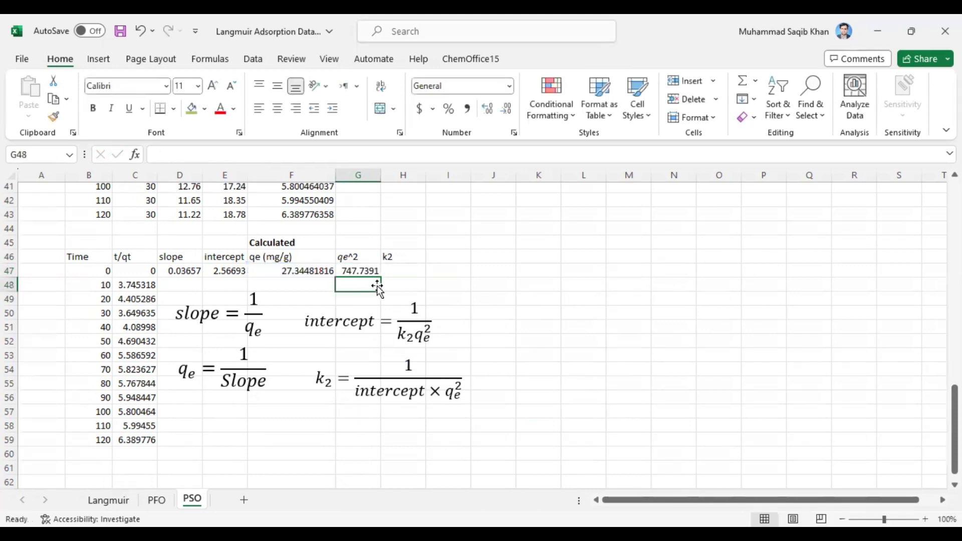
Calculate k2 in H47 as the reciprocal of intercept times qe^2 with the formula =1/(E47*G47)
click(361, 270)
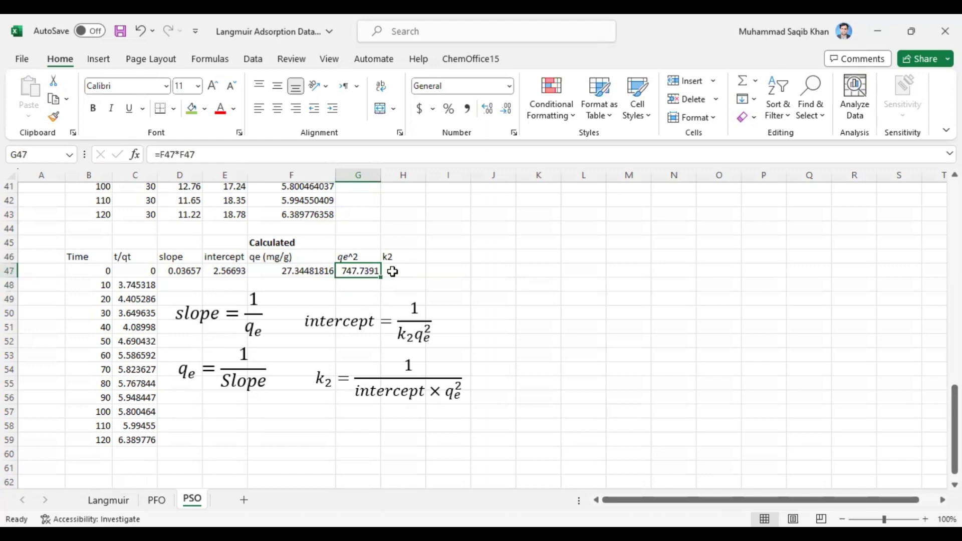
click(392, 271)
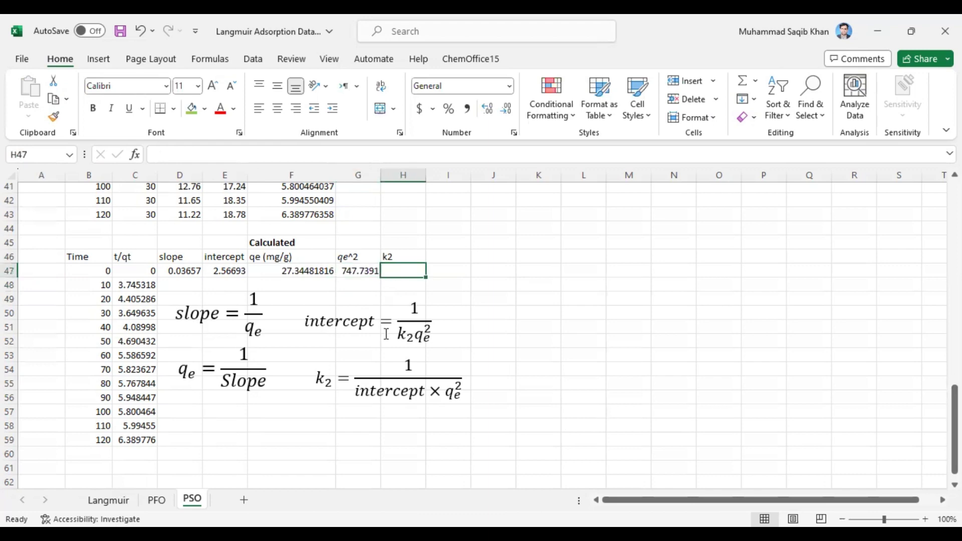
text(=)
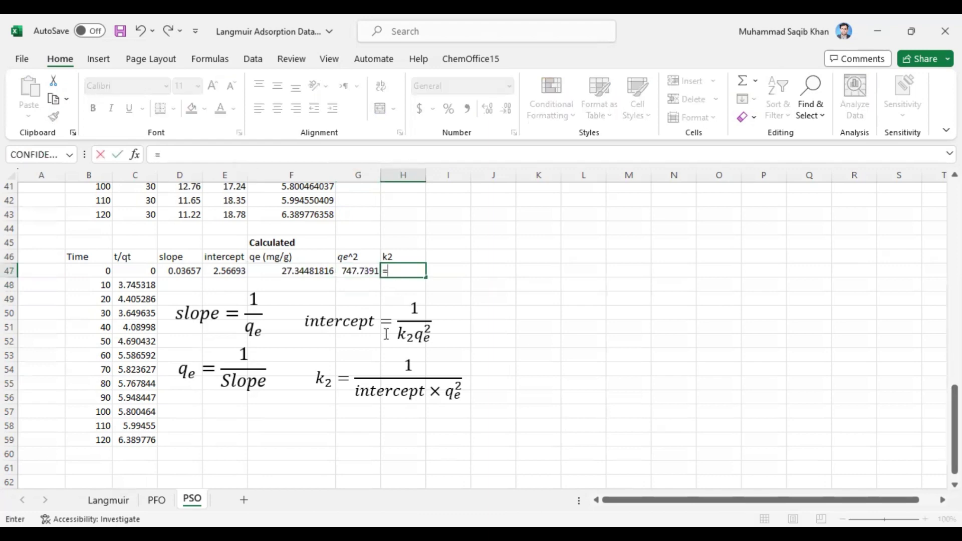
text(1)
key(BackSpace)
text(/()
click(225, 273)
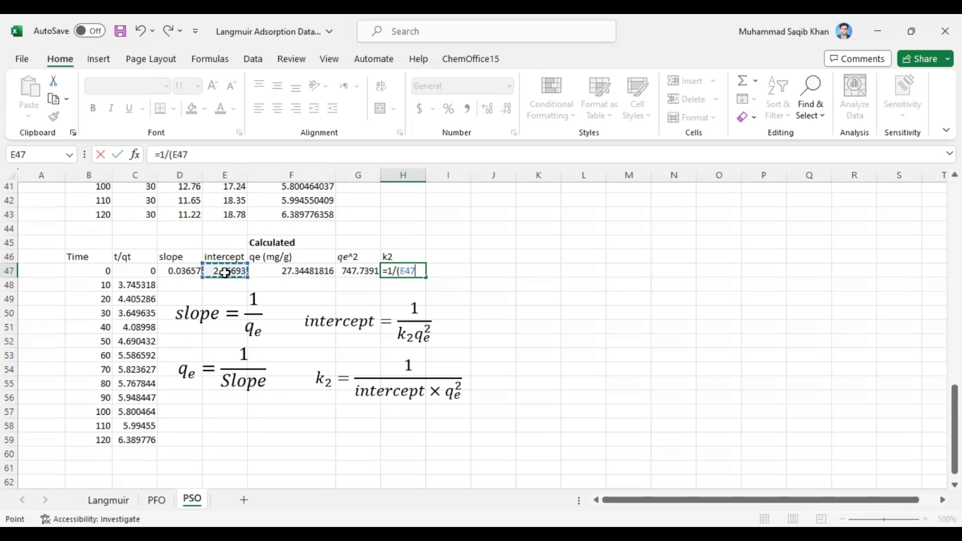
text(*)
click(353, 275)
text())
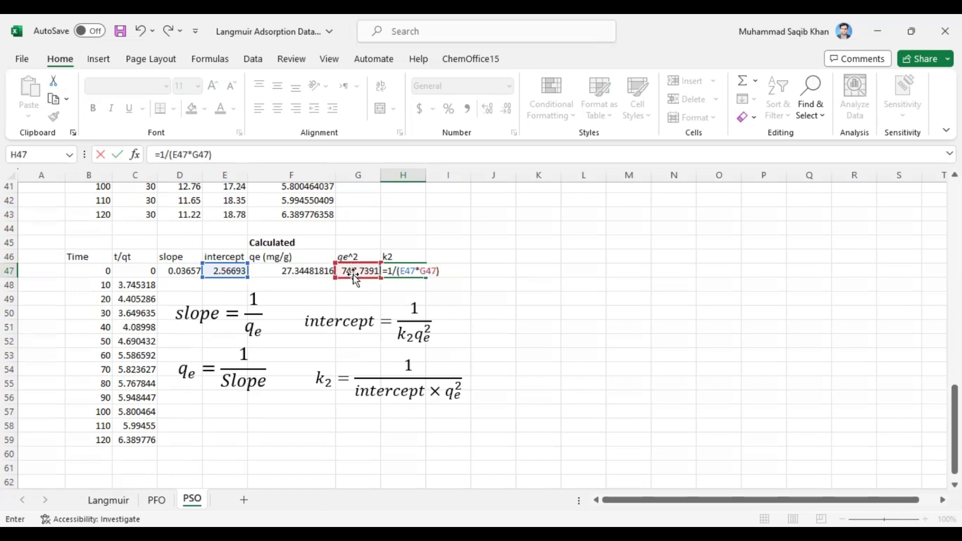
key(Return)
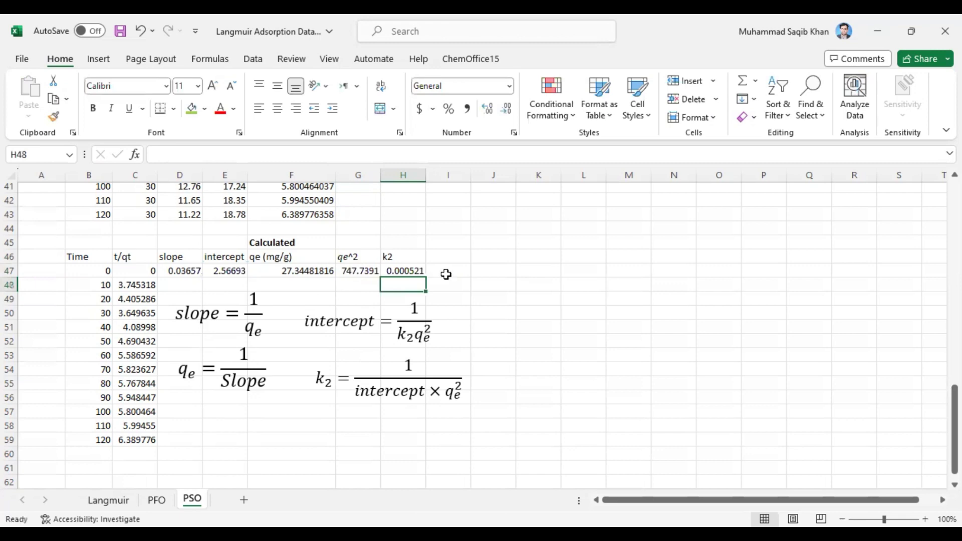
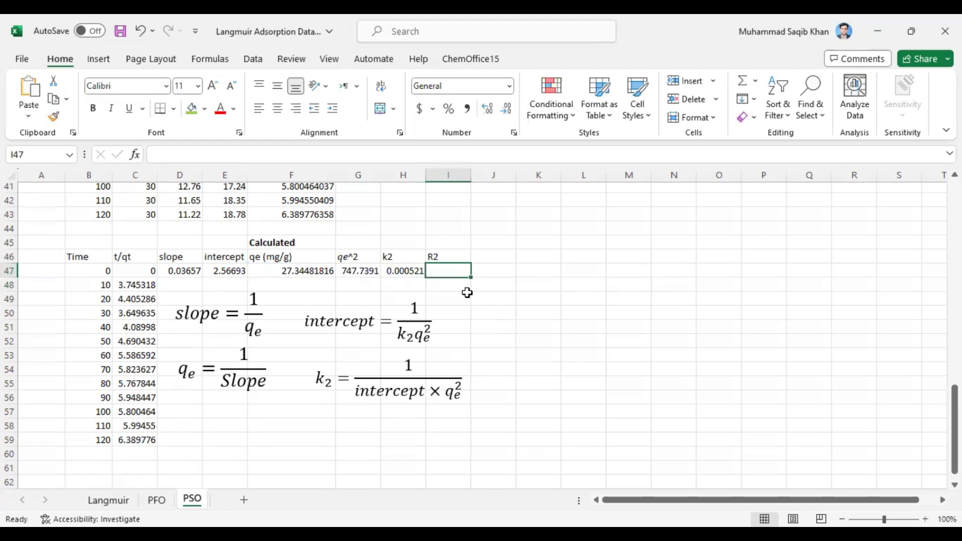
Enter the adjusted R-square value 0.66748 from the linear fit under the R2 heading in I47
text(0.86748)
click(455, 295)
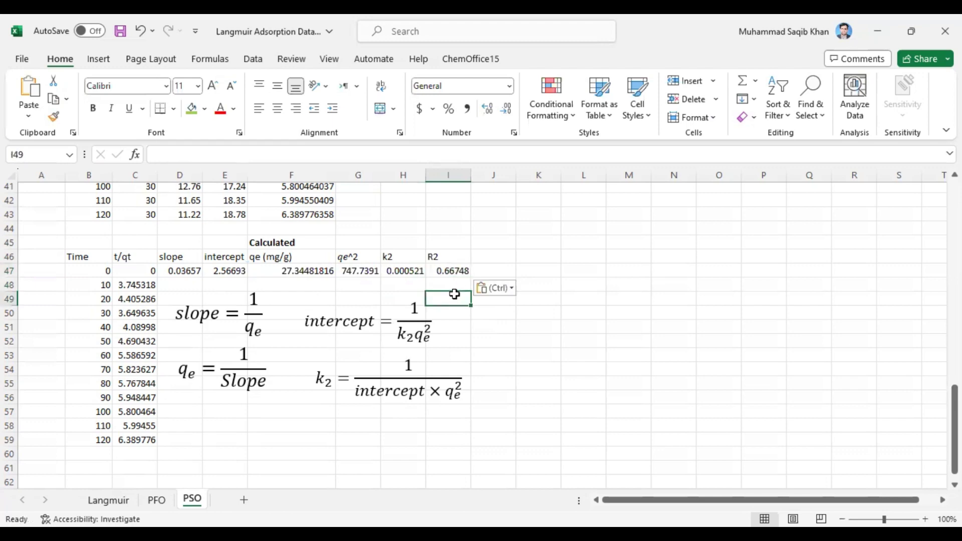
click(448, 273)
drag(443, 264, 443, 271)
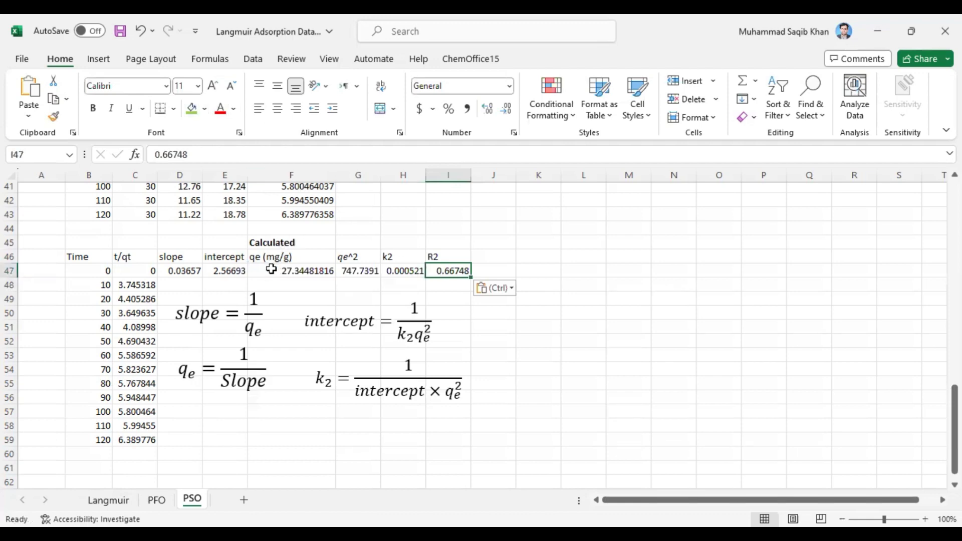
Make the fit parameter headings and values from slope to R2 in D46:I47 bold
drag(173, 256, 447, 272)
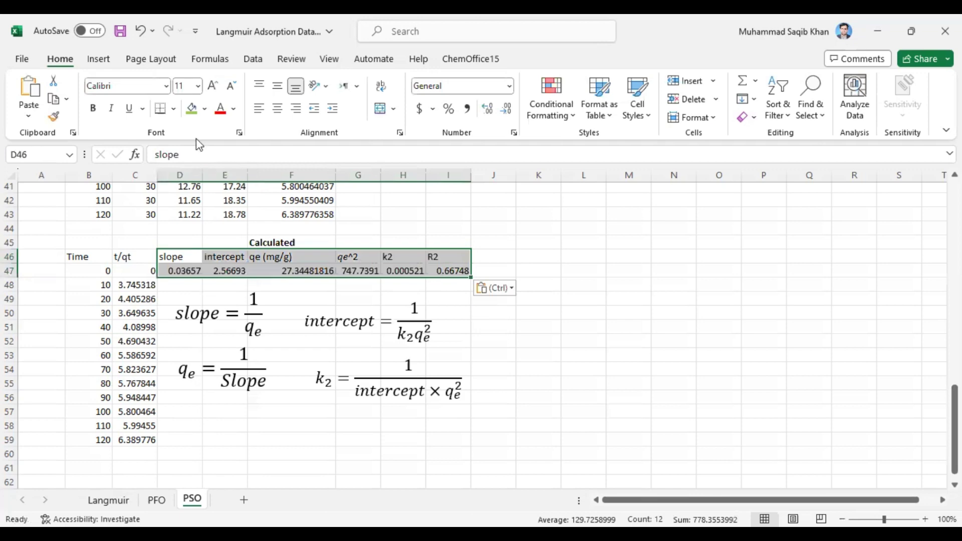
click(93, 108)
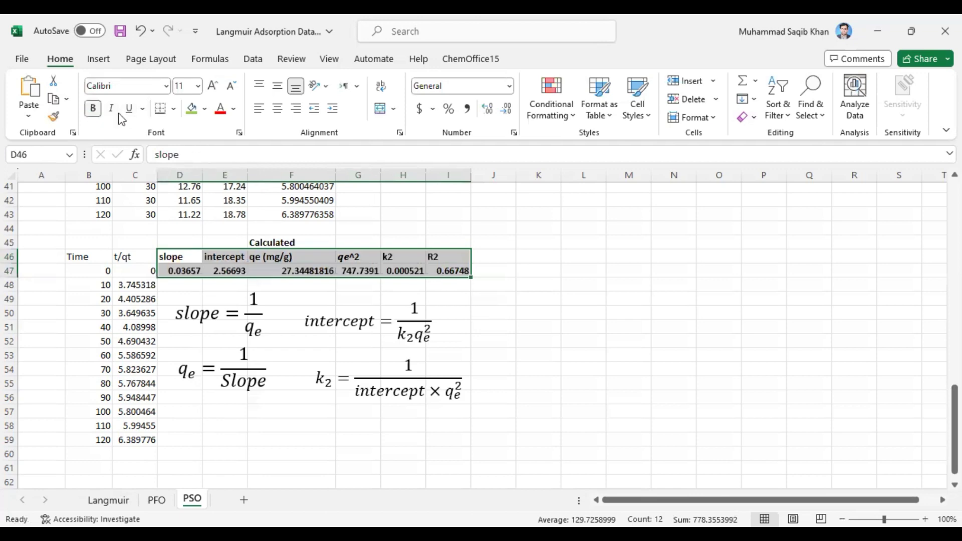
click(452, 294)
click(451, 273)
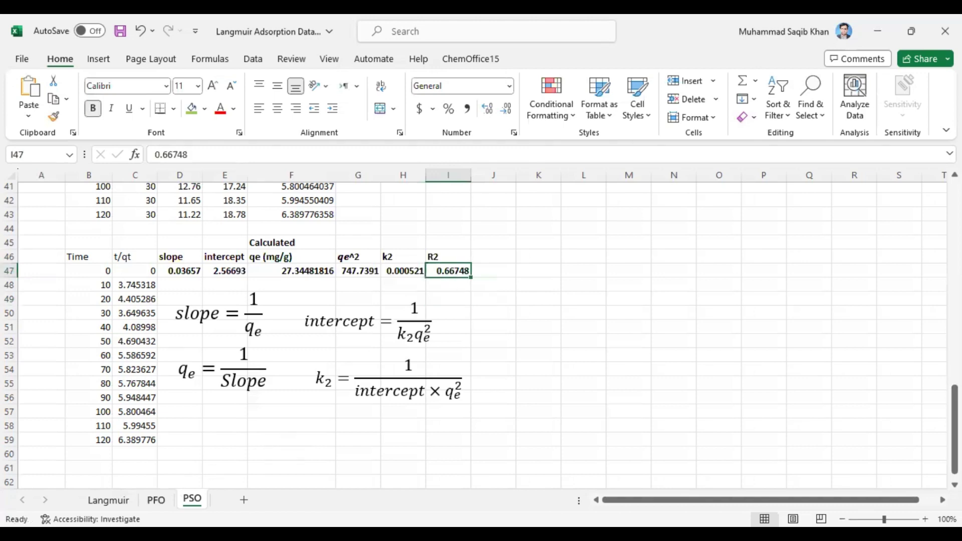
Compare the calculated parameters and R2 on the PFO sheet with those on the PSO sheet
key(ctrl+Page_Up)
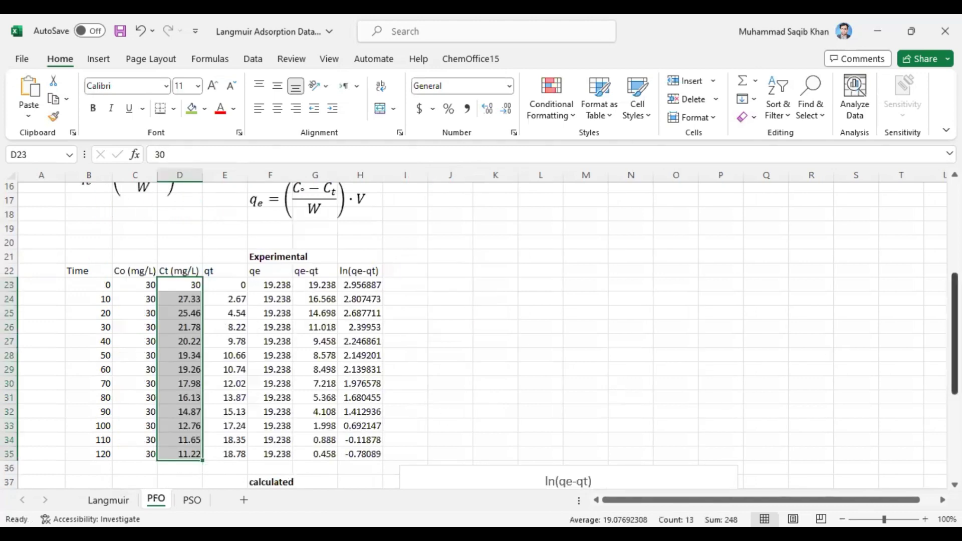
scroll(795, 391, down, 5)
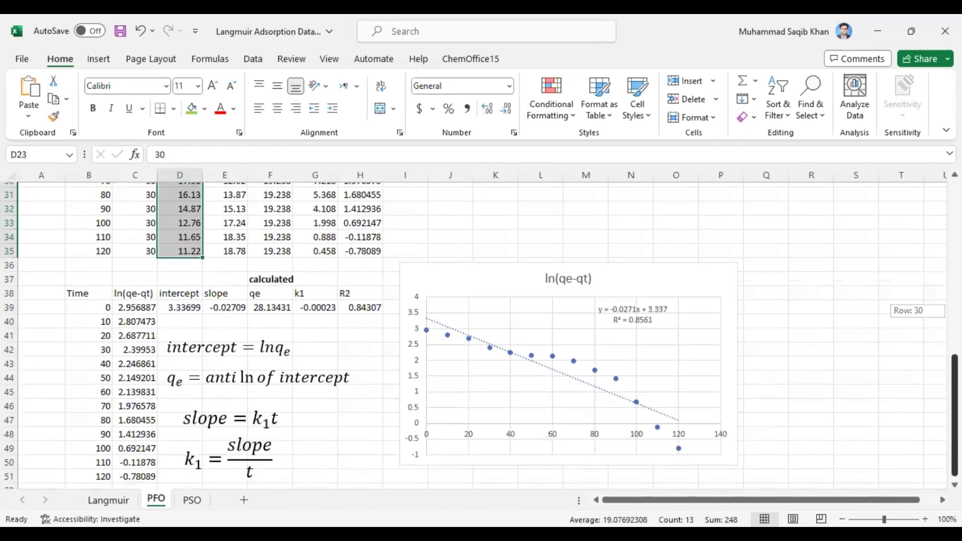
click(361, 300)
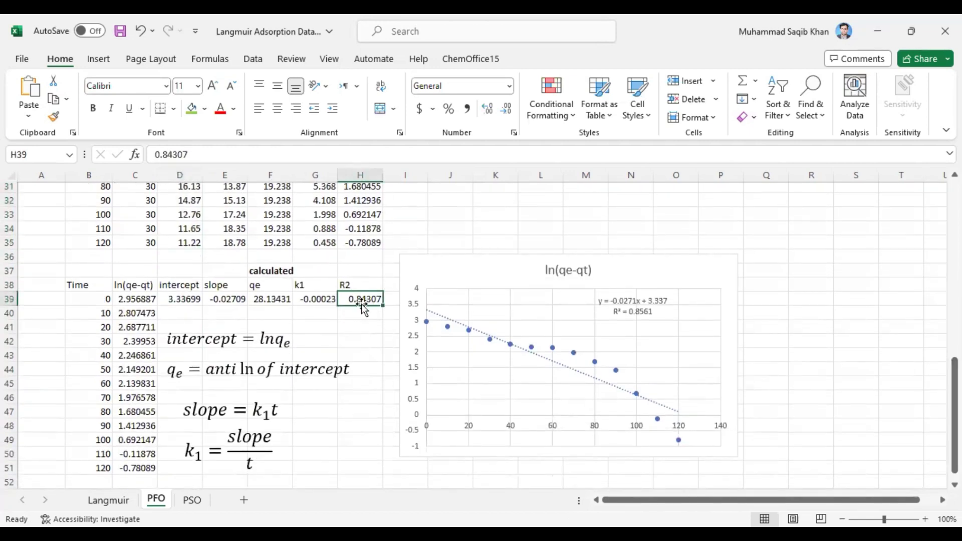
click(192, 500)
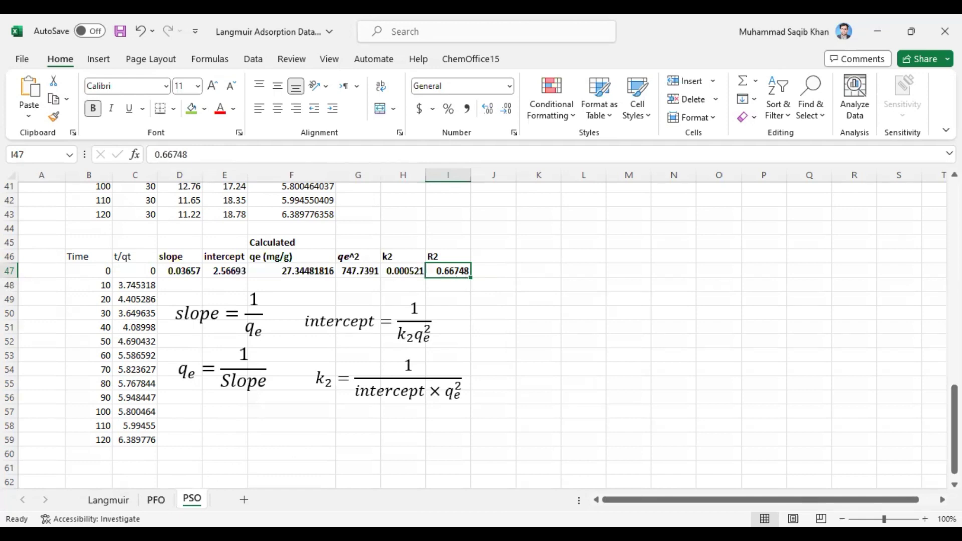
click(156, 500)
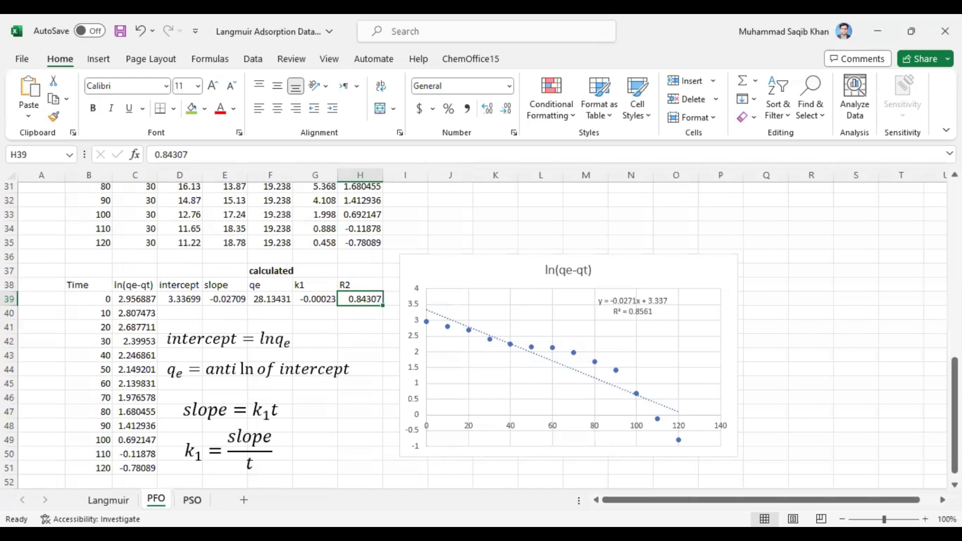
click(191, 500)
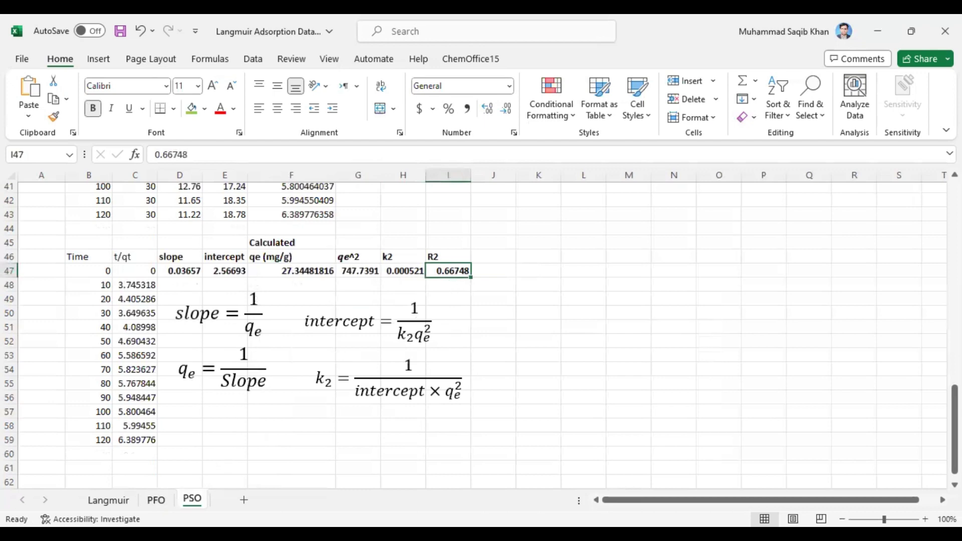
click(156, 500)
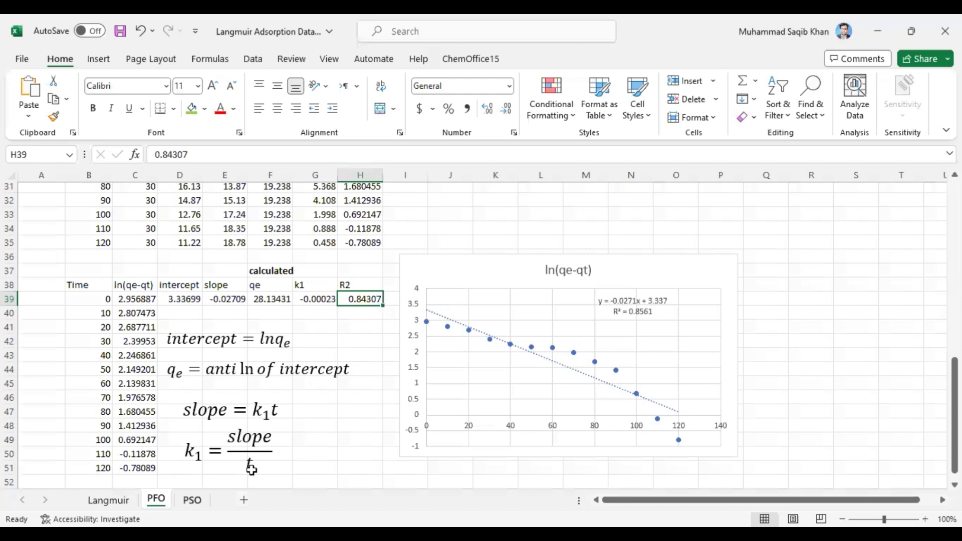
key(ctrl+Page_Down)
click(495, 400)
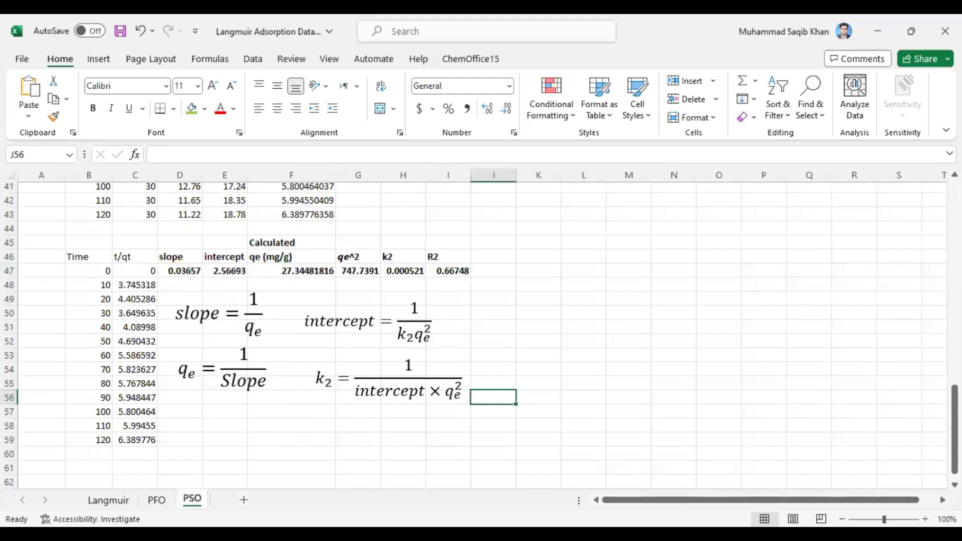
Switch to the t/qt graph in OriginPro, move the fit results table into the empty area below the fit line and delete the legend
key(alt+Tab)
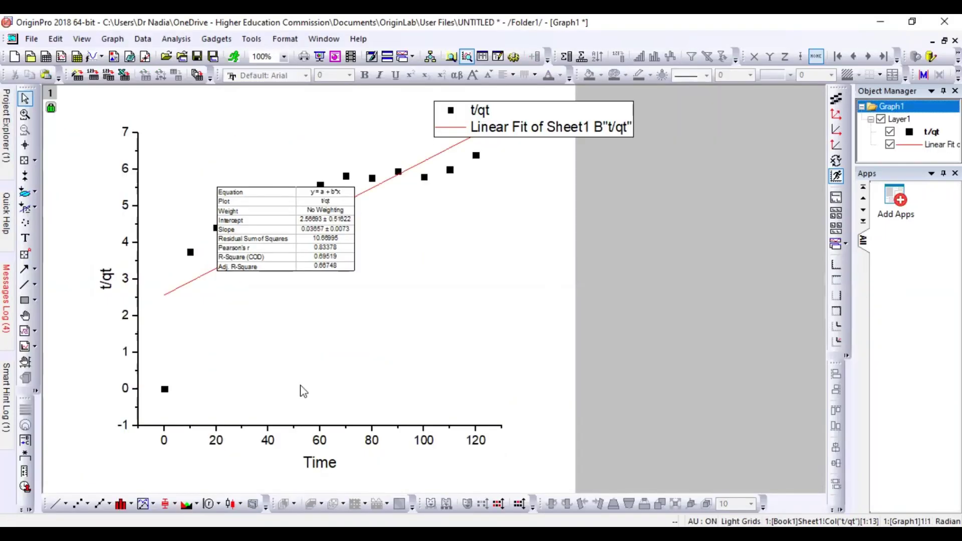
key(ctrl+Tab)
click(302, 275)
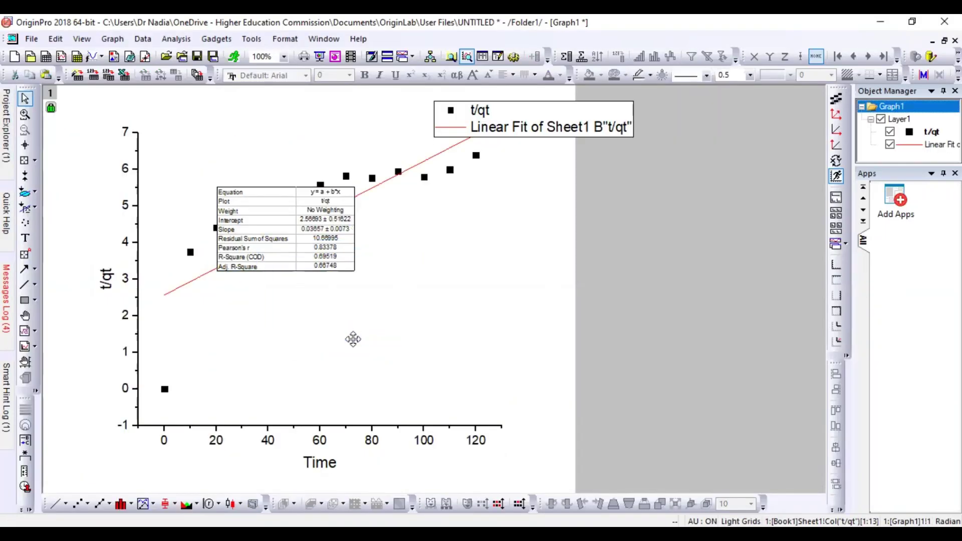
drag(387, 375, 389, 378)
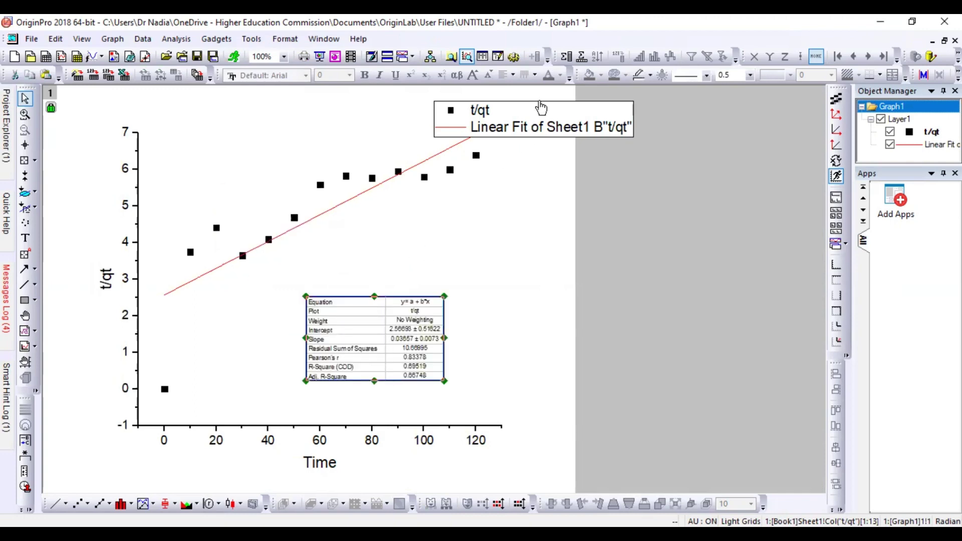
click(541, 110)
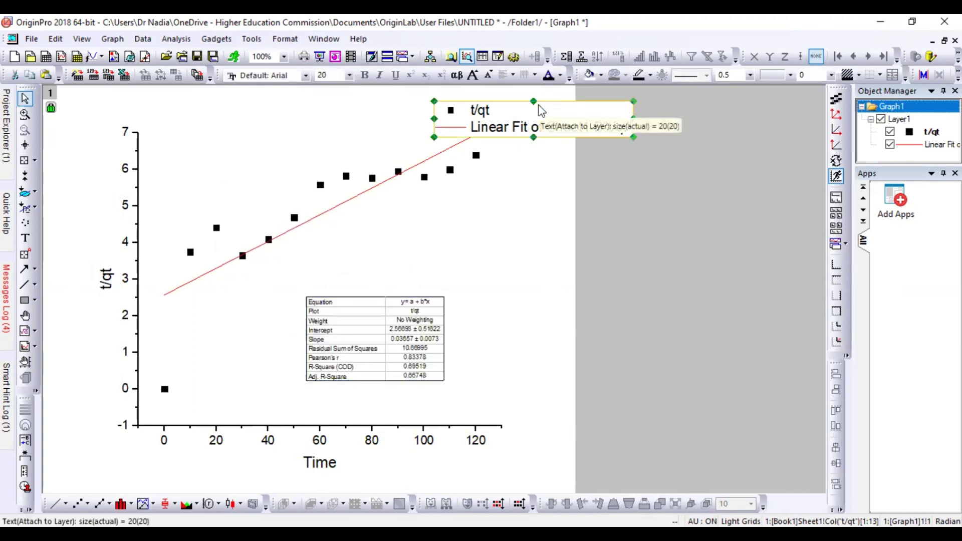
key(Delete)
Set the line width of the red linear fit line to 5
click(374, 187)
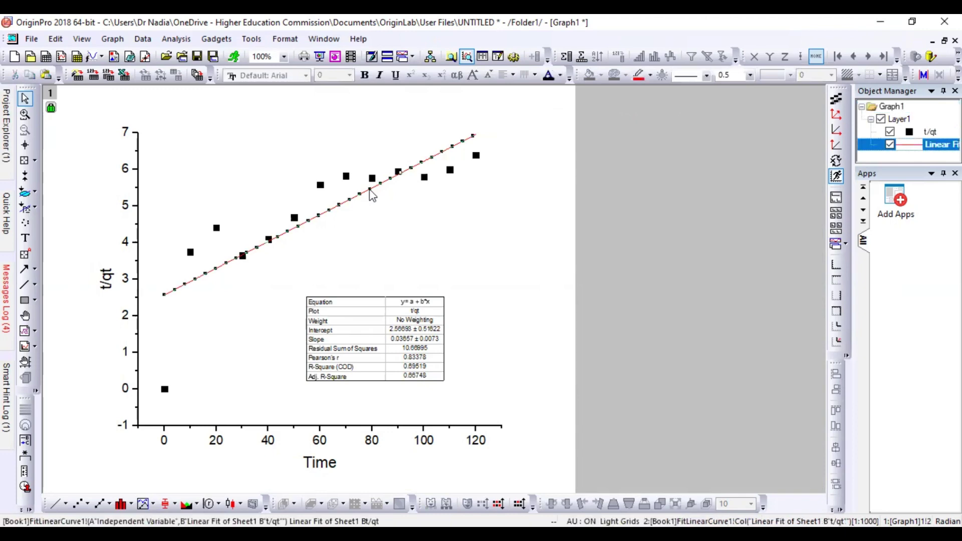
click(747, 78)
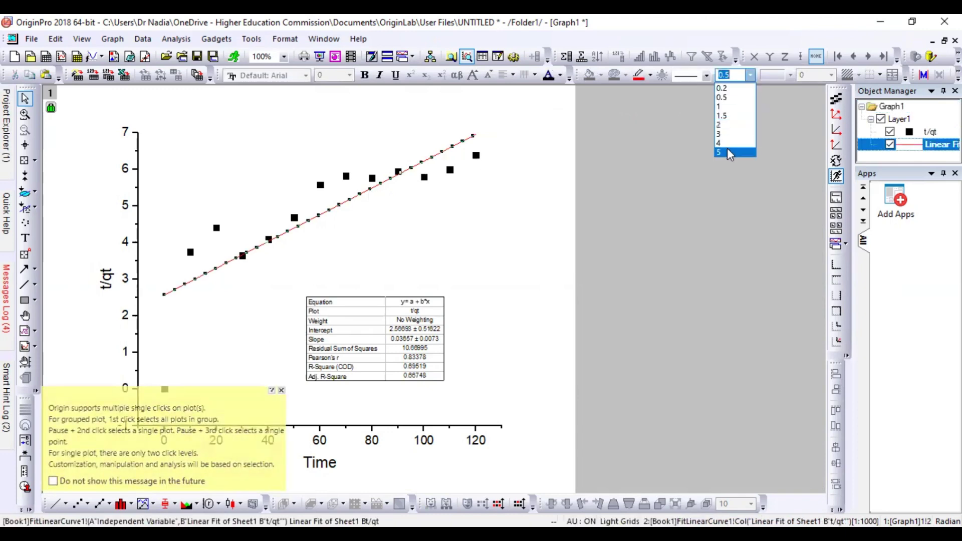
click(728, 152)
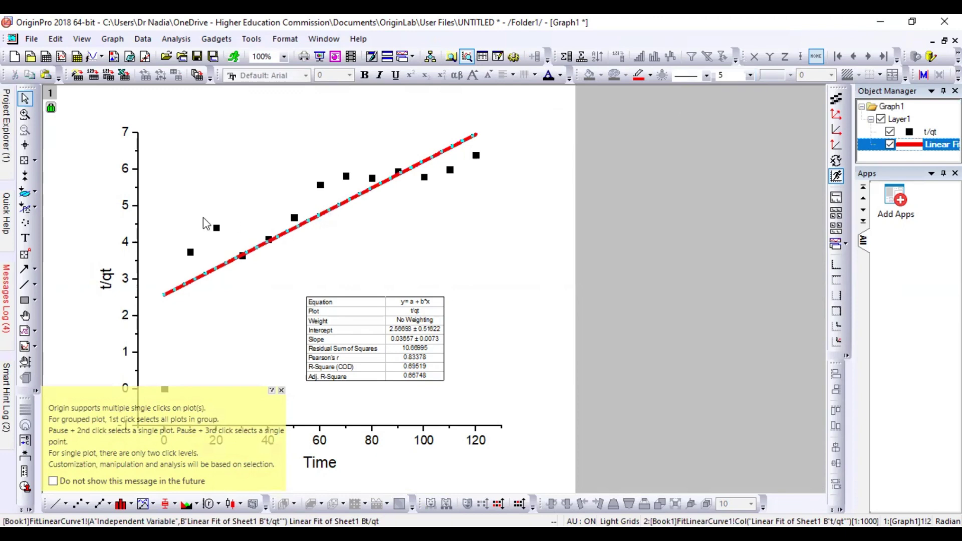
Set the line width of both the t/qt axis and the Time axis to 5
click(142, 232)
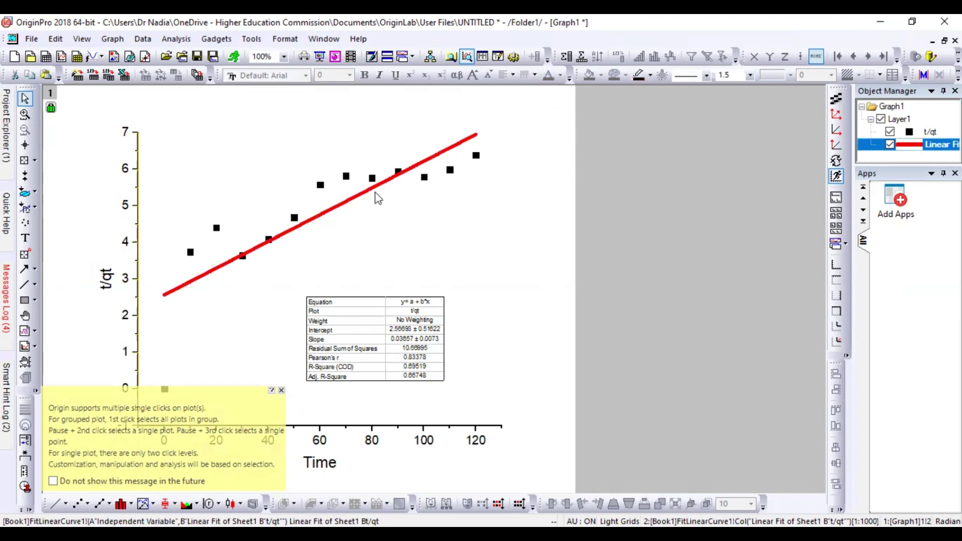
click(750, 76)
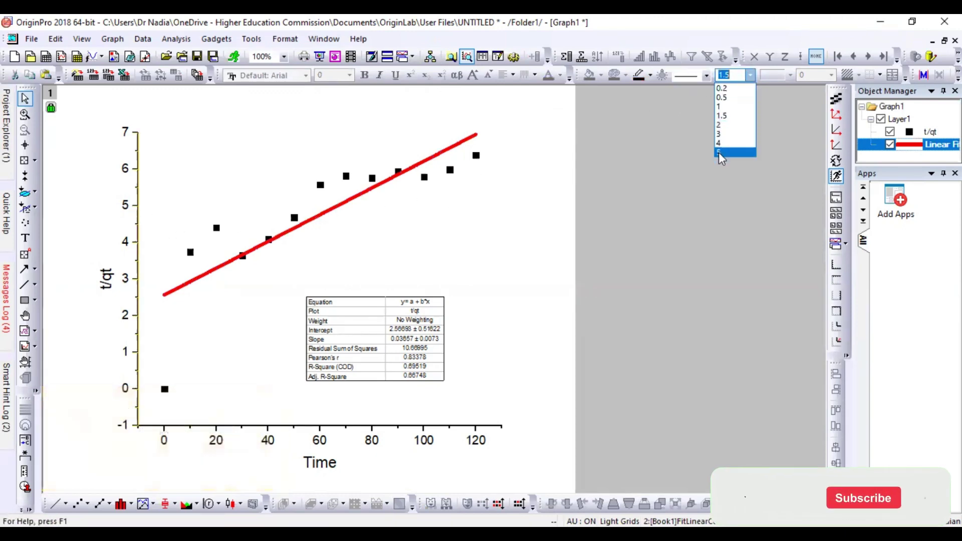
click(720, 153)
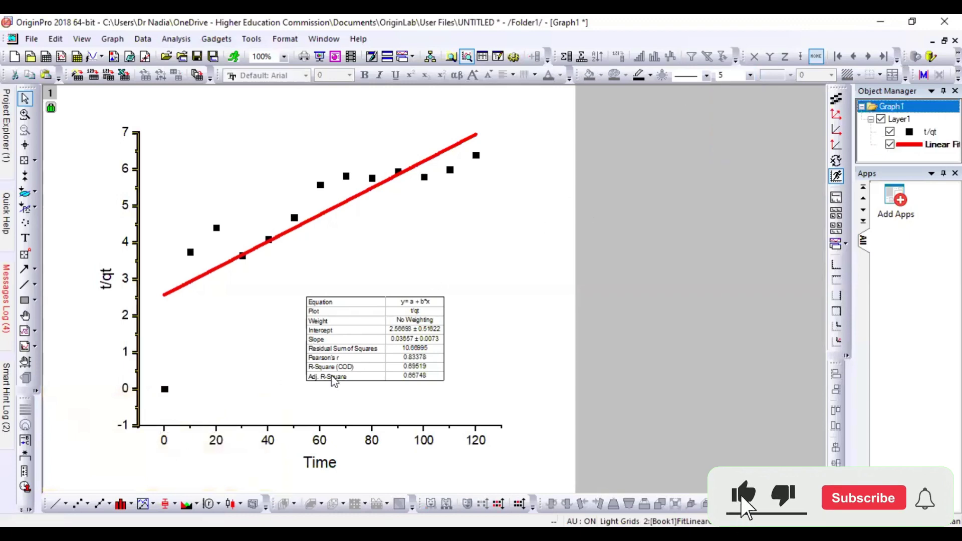
click(241, 426)
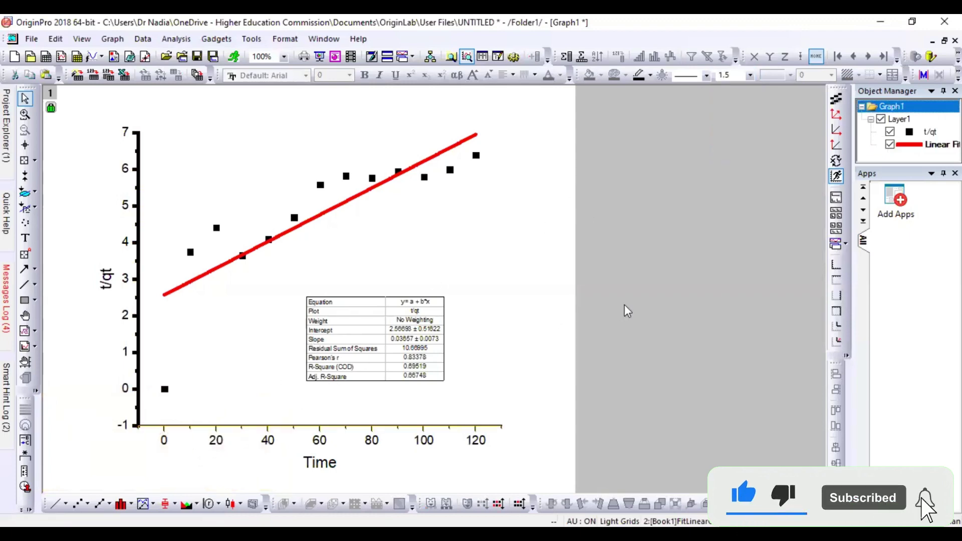
click(750, 75)
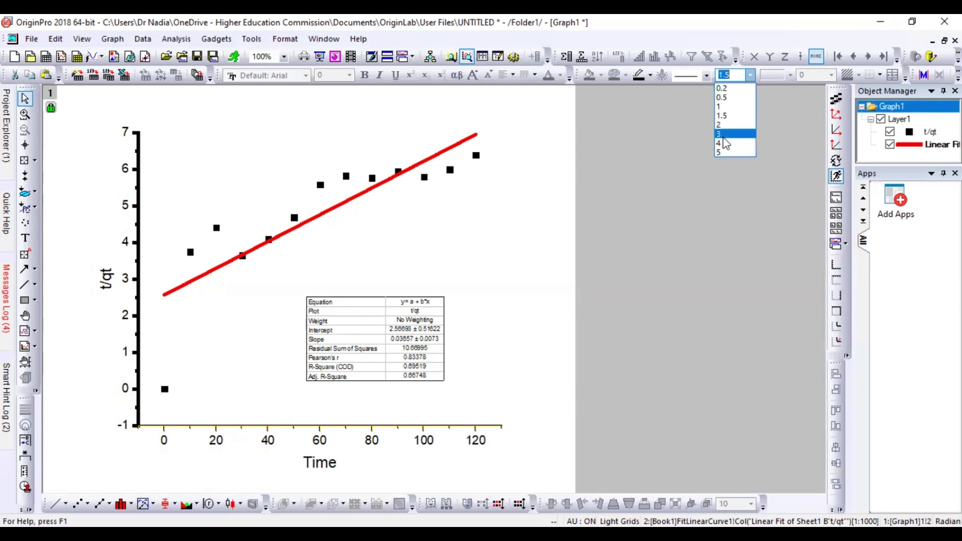
click(720, 153)
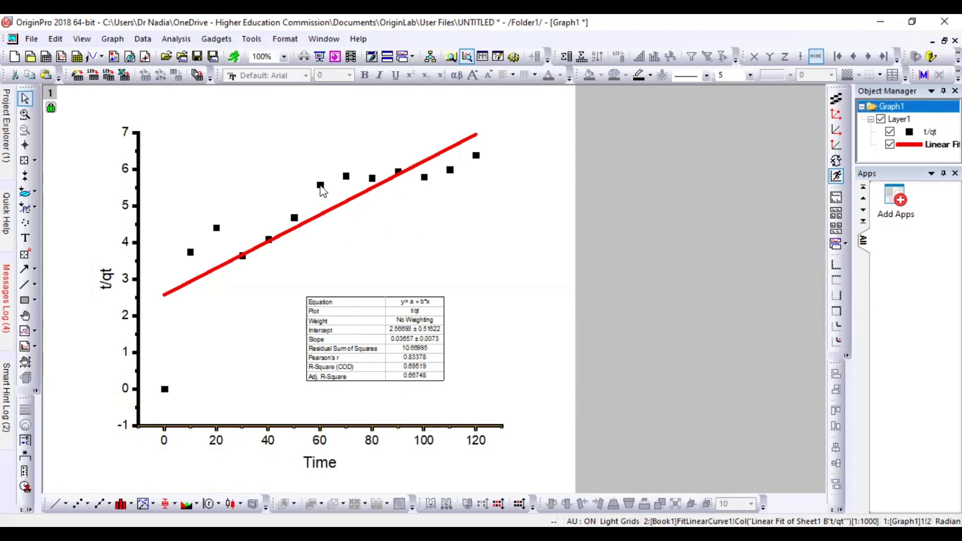
Set the symbol size of the black t/qt scatter points to 18
click(320, 185)
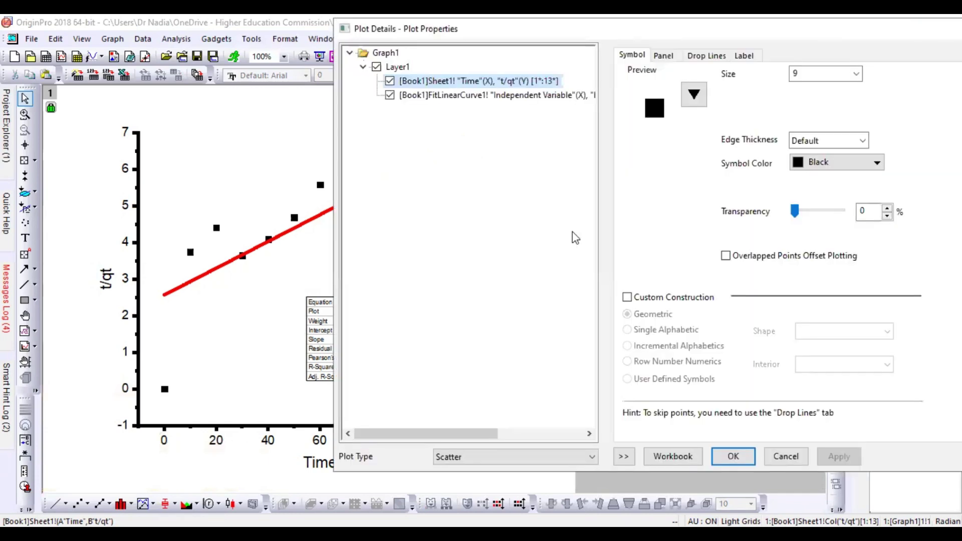
click(858, 74)
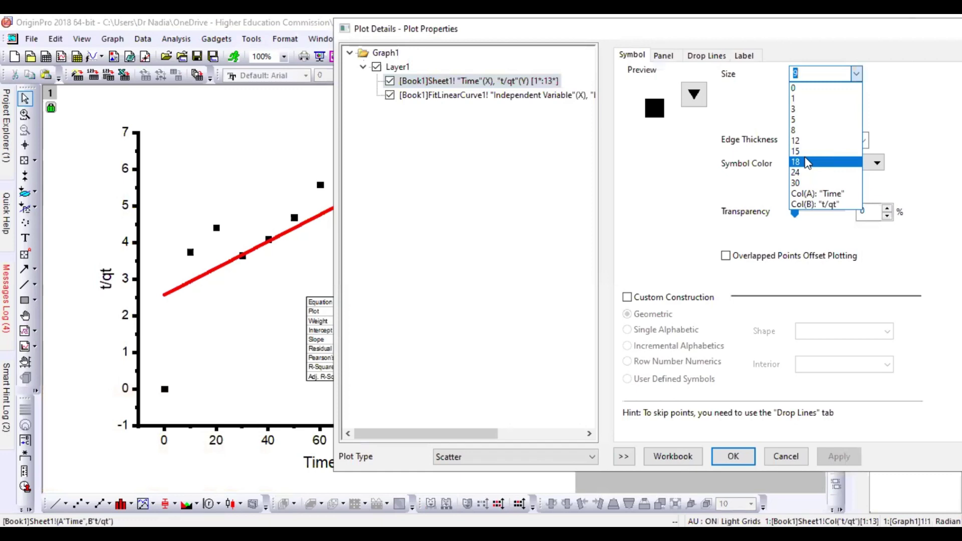
click(807, 162)
click(835, 459)
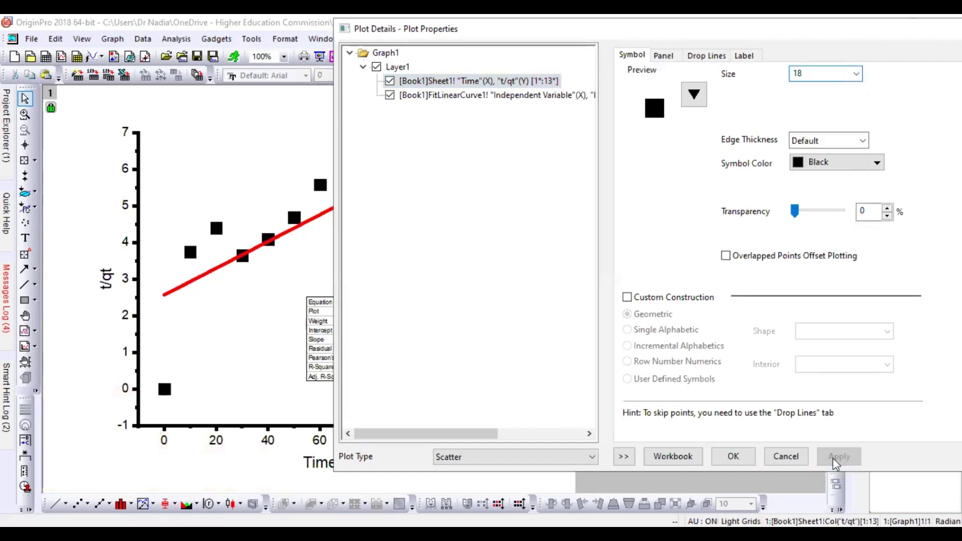
click(731, 459)
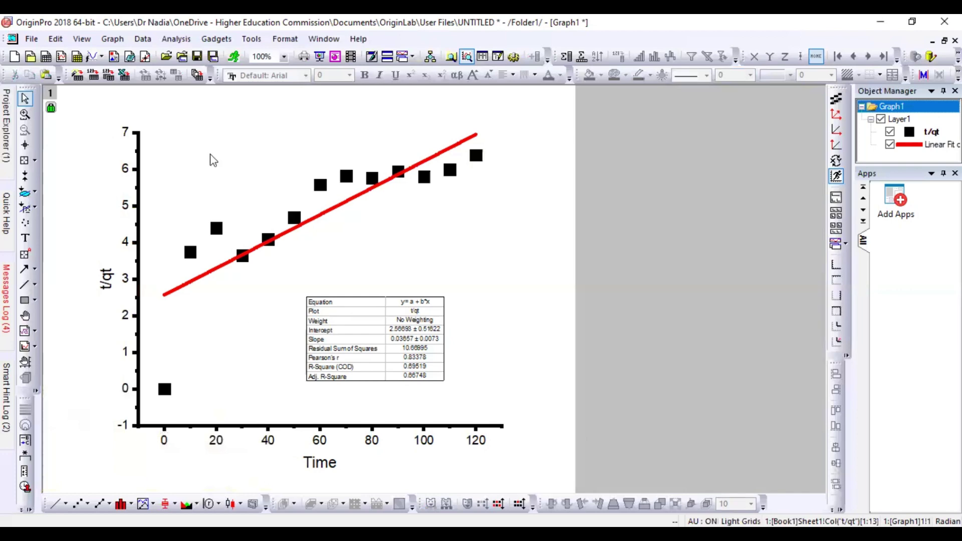
Add the text label "Pseudo Second Order Kinetic Model" inside the graph near the top of the plot area
click(25, 239)
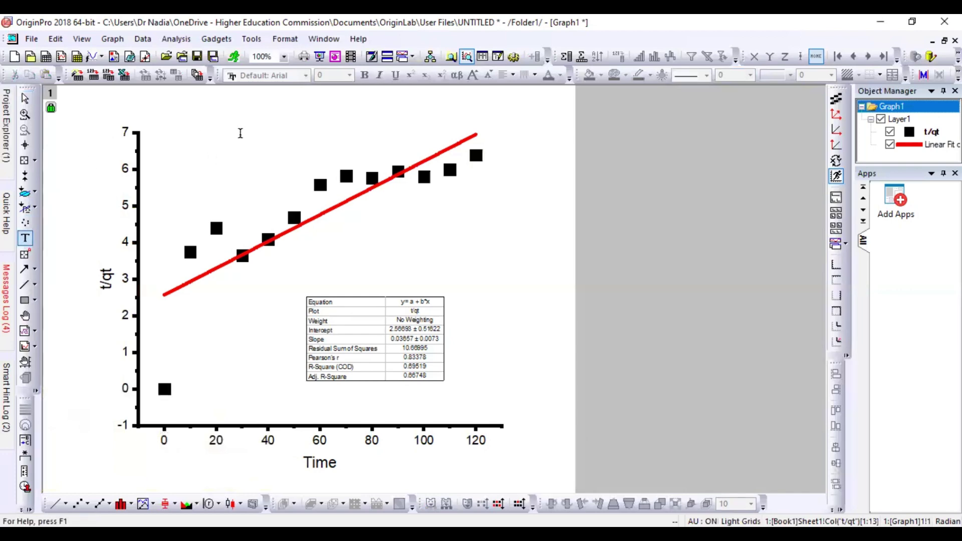
click(191, 138)
text(Psu)
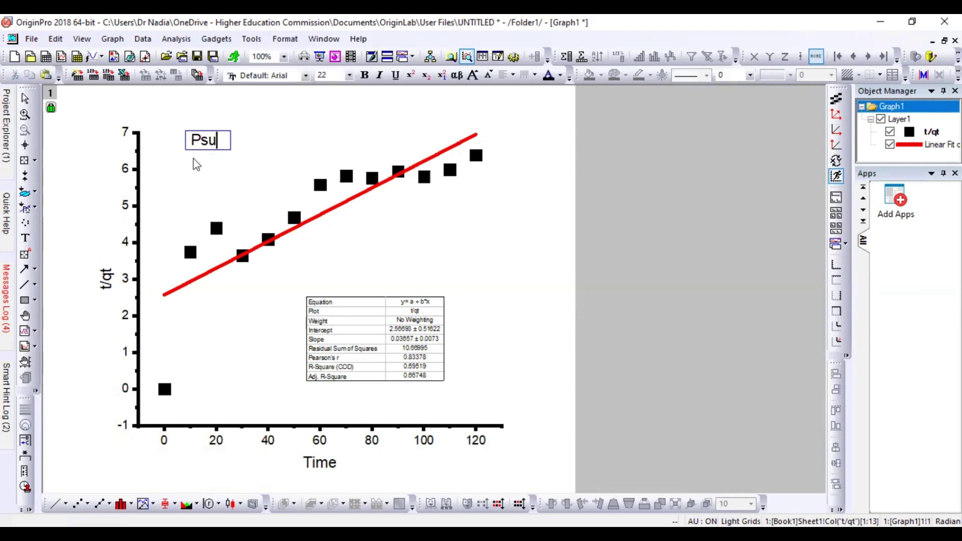
text(eo)
key(BackSpace)
key(BackSpace)
text(eudo Secon)
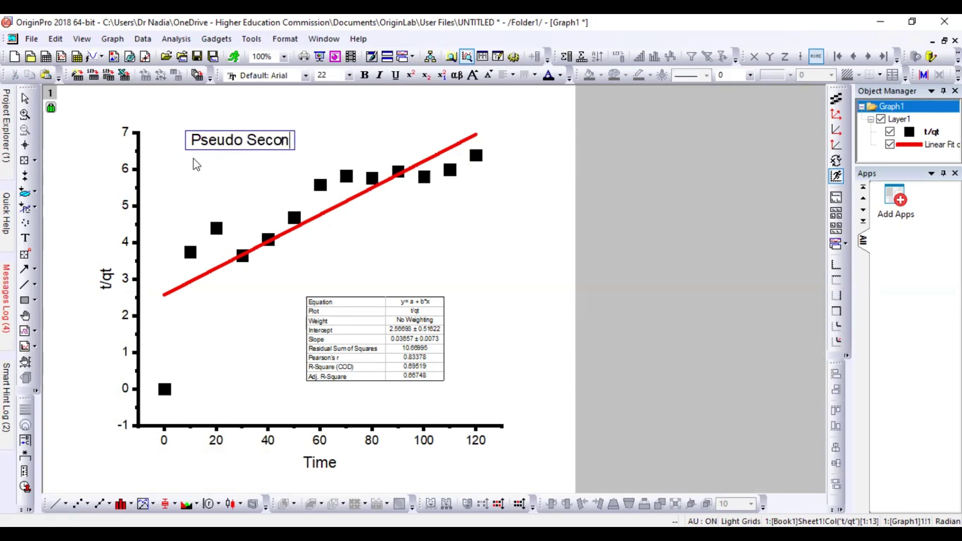
text(d Ord)
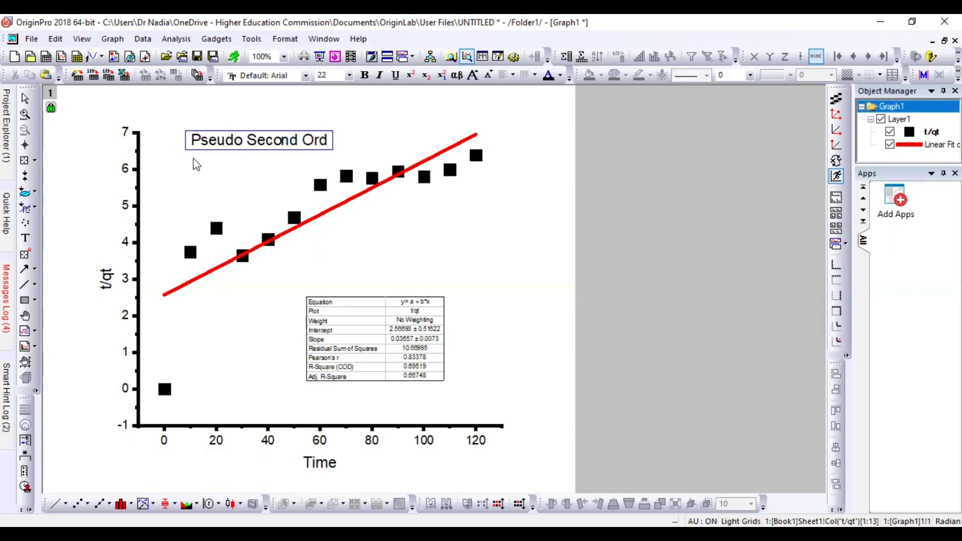
text(er Kin)
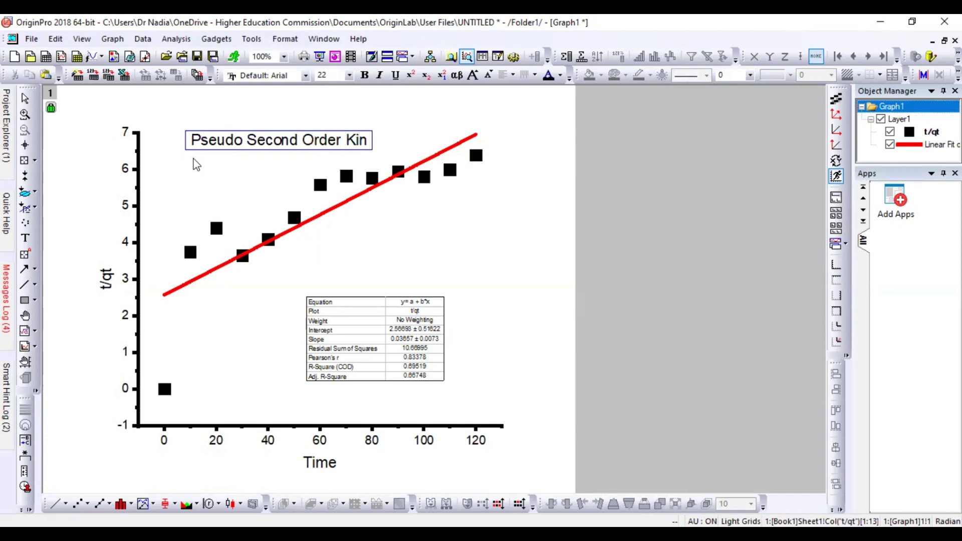
text(etic Model)
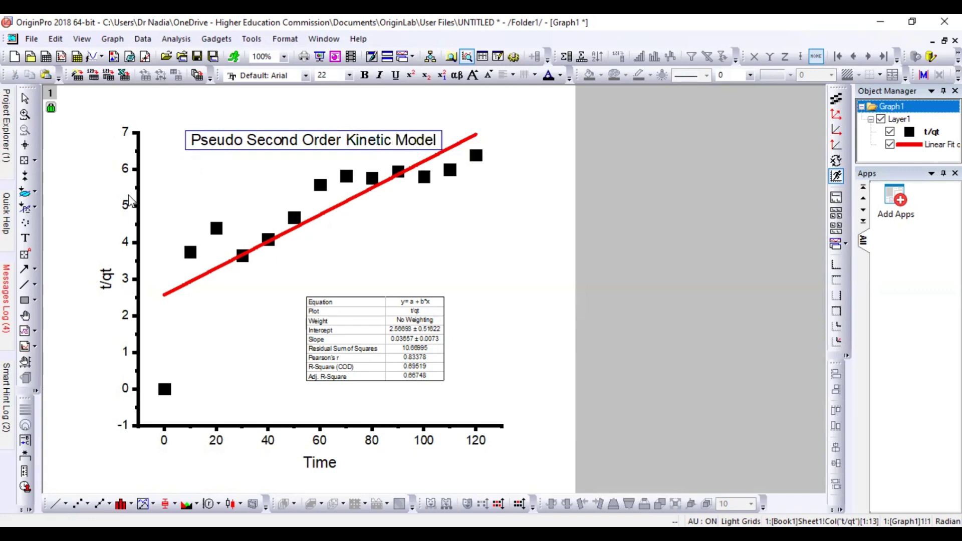
click(228, 190)
Move the "Pseudo Second Order Kinetic Model" label slightly up and to the left, away from the fit line
click(218, 144)
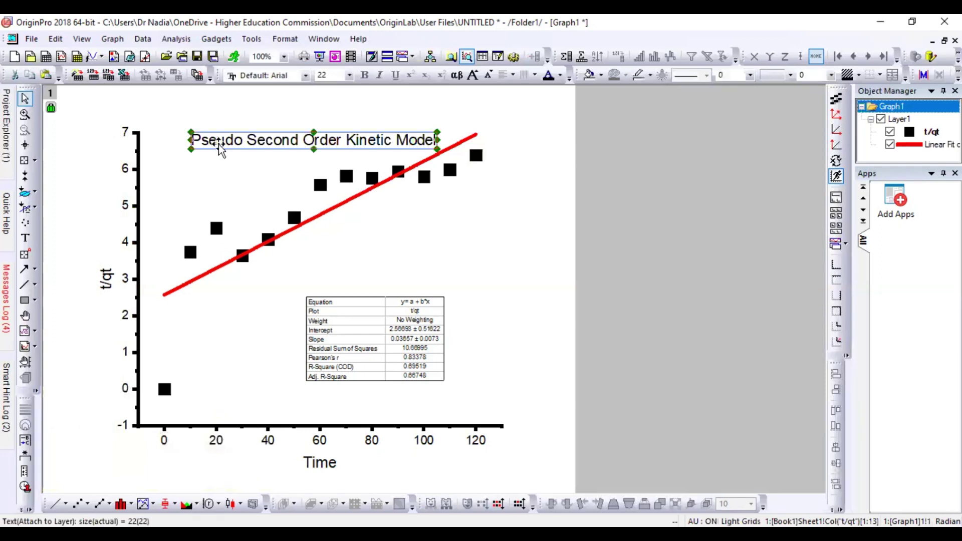
drag(219, 145, 211, 135)
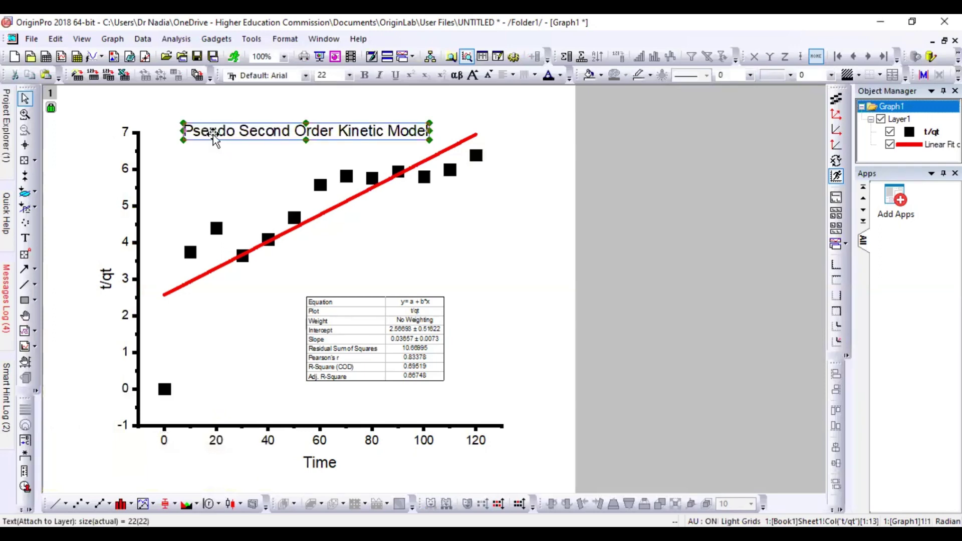
click(227, 163)
Enlarge the fit results table slightly and move it further right below the fit line
click(335, 300)
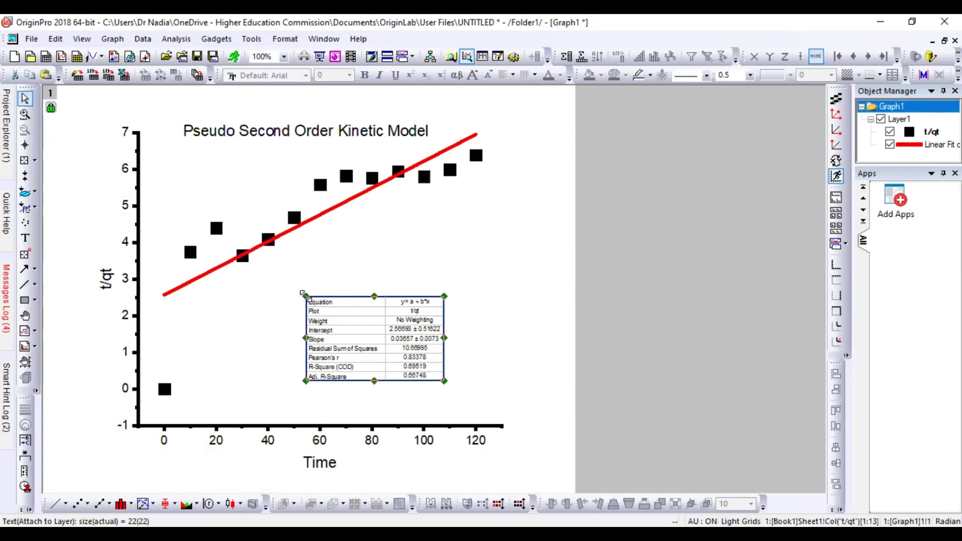
drag(305, 296, 281, 285)
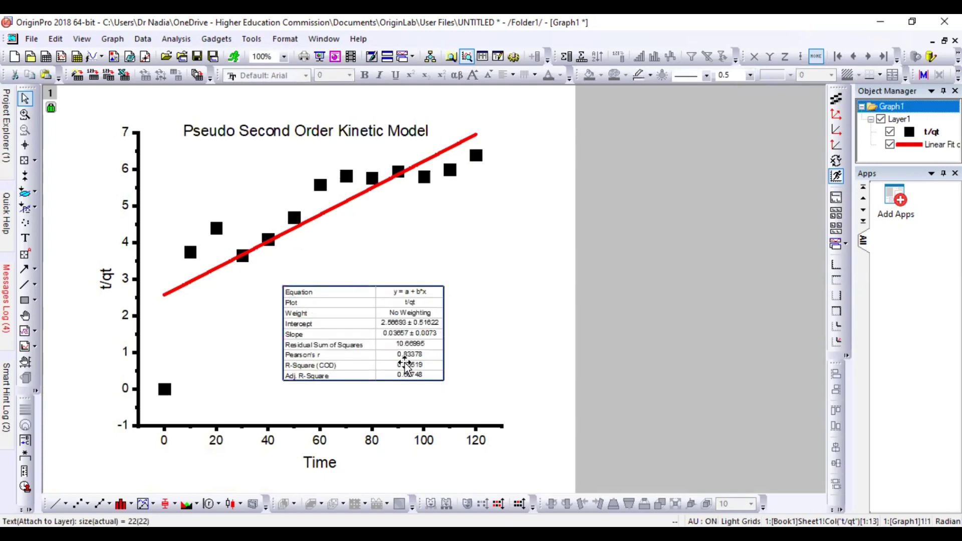
drag(406, 374, 436, 369)
Set the font size of the t/qt axis title to 28
click(105, 279)
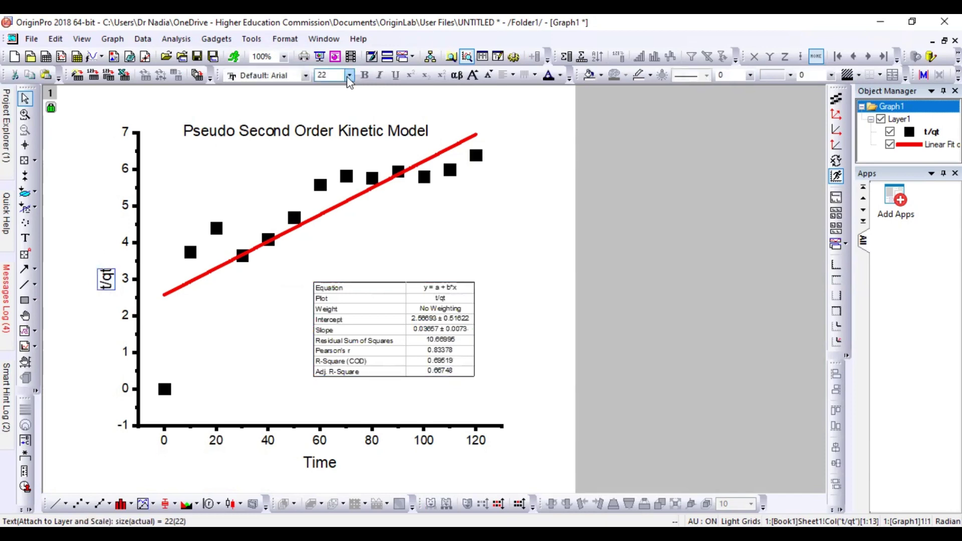
click(349, 75)
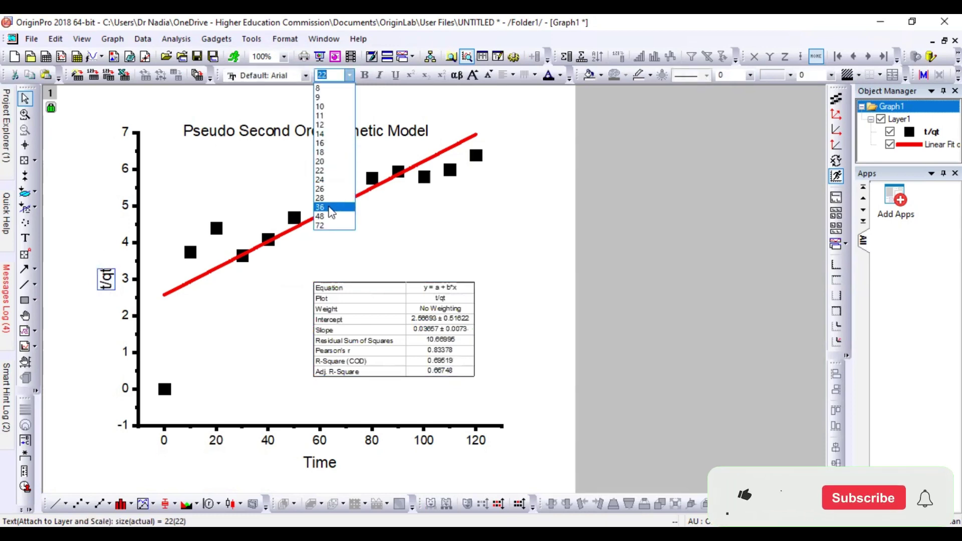
click(320, 198)
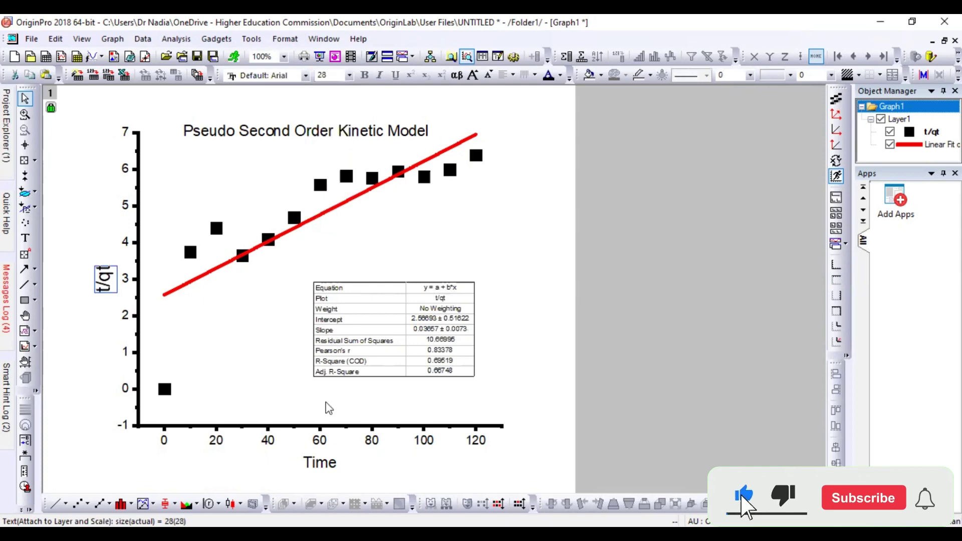
Set the font size of both the Time and t/qt axis titles to 36
click(330, 465)
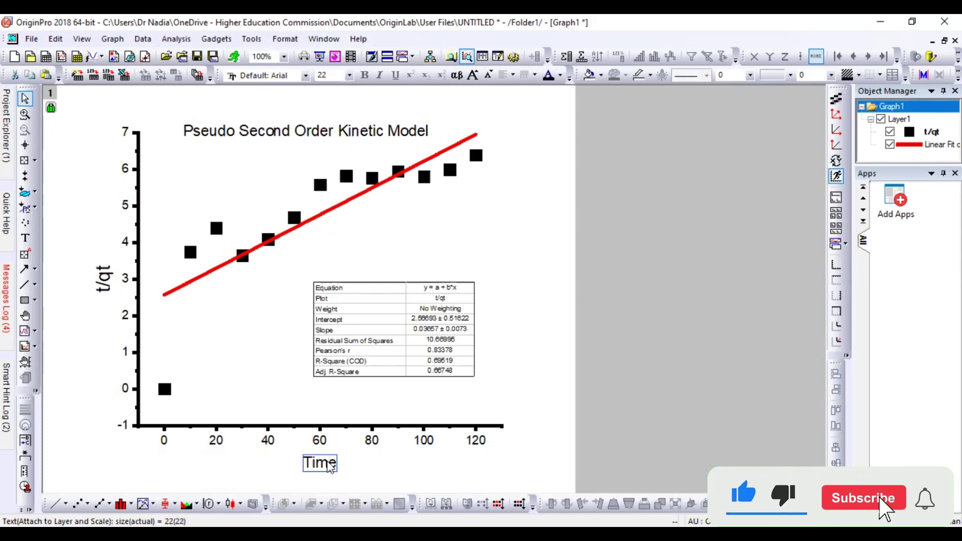
click(349, 75)
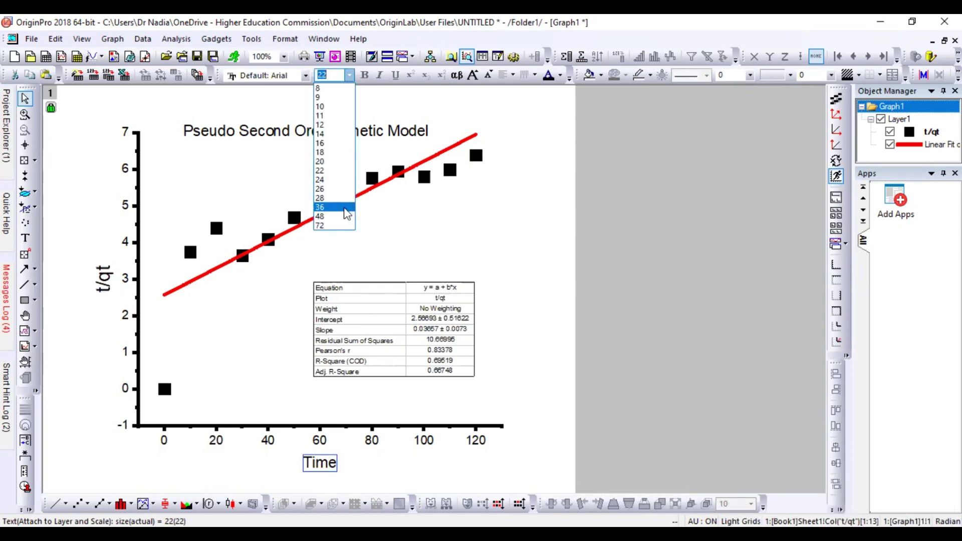
click(331, 198)
click(104, 284)
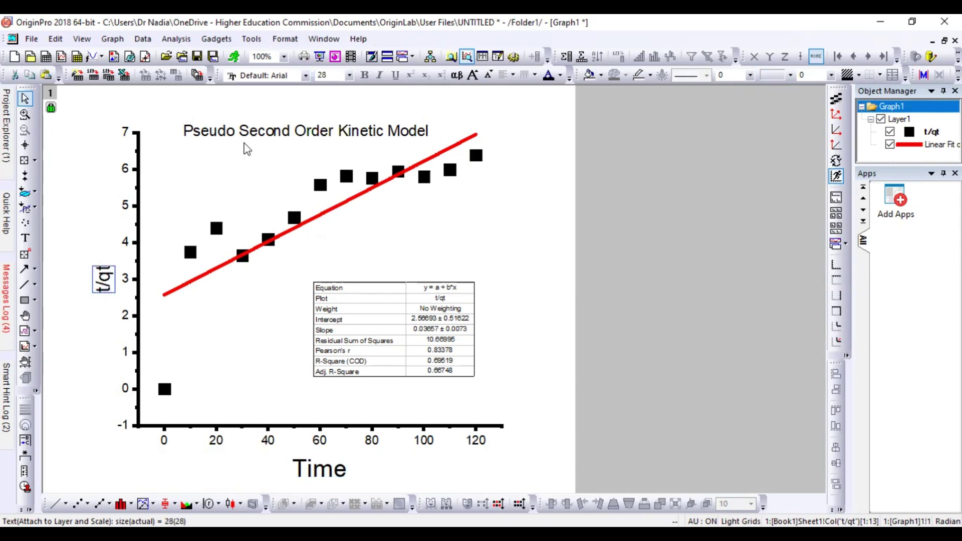
click(350, 75)
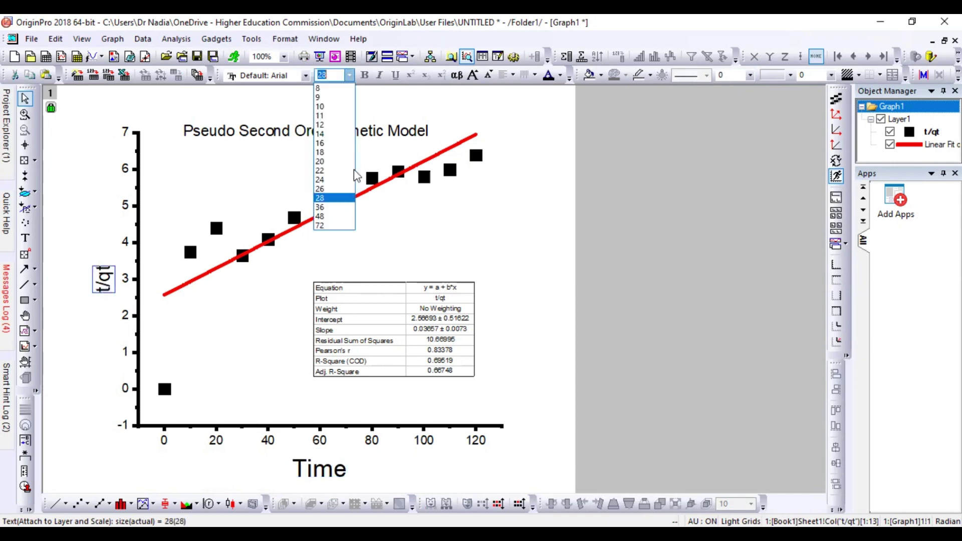
click(333, 208)
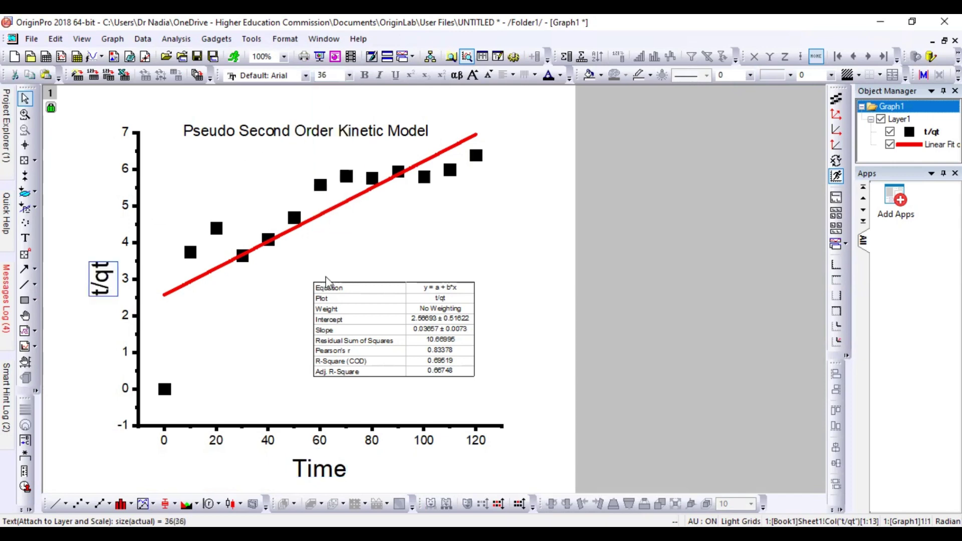
Replace the x-axis title text with "Time (min)"
double_click(323, 471)
double_click(323, 472)
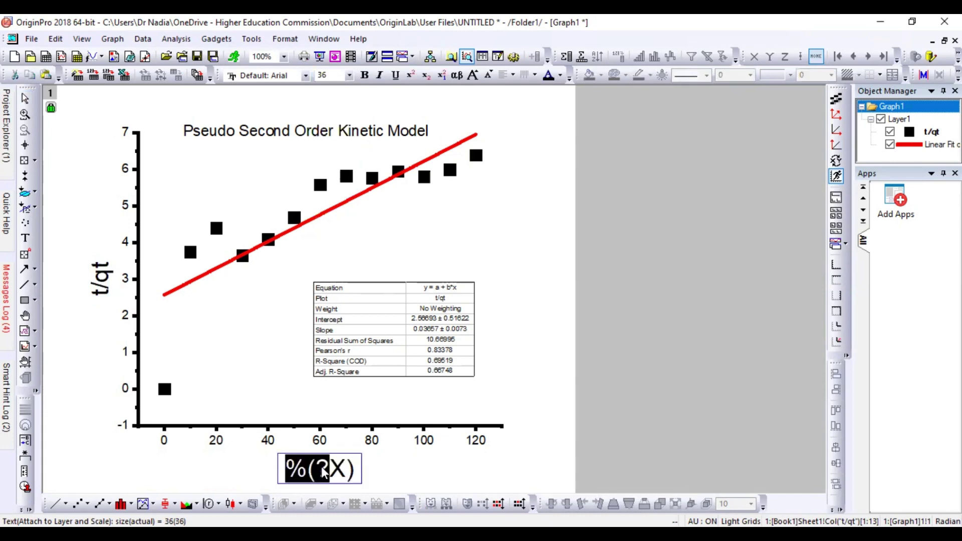
triple_click(323, 472)
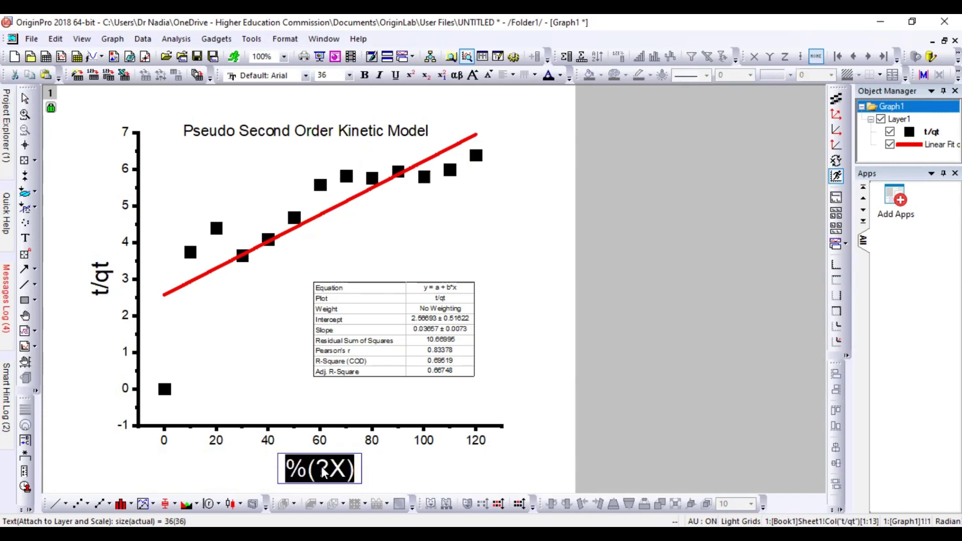
text(Time)
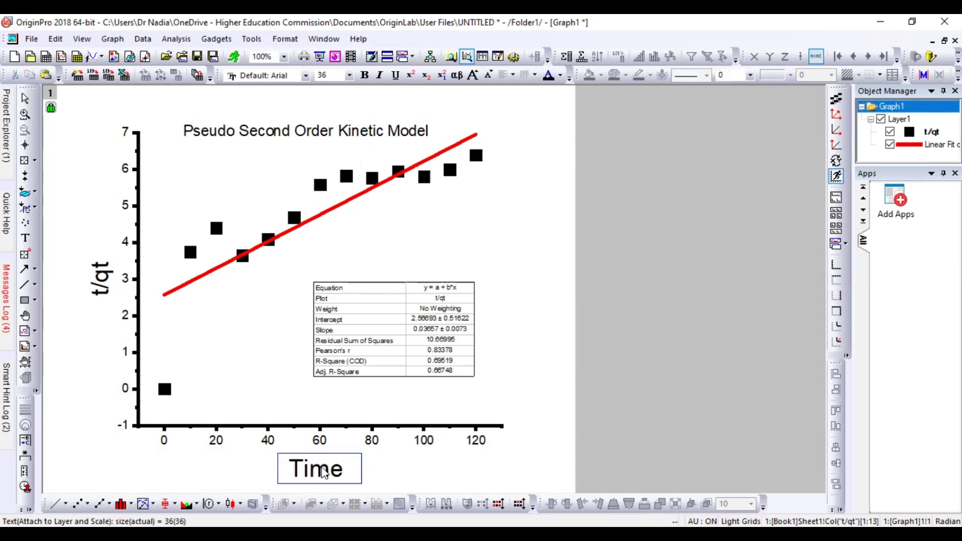
text( (min)
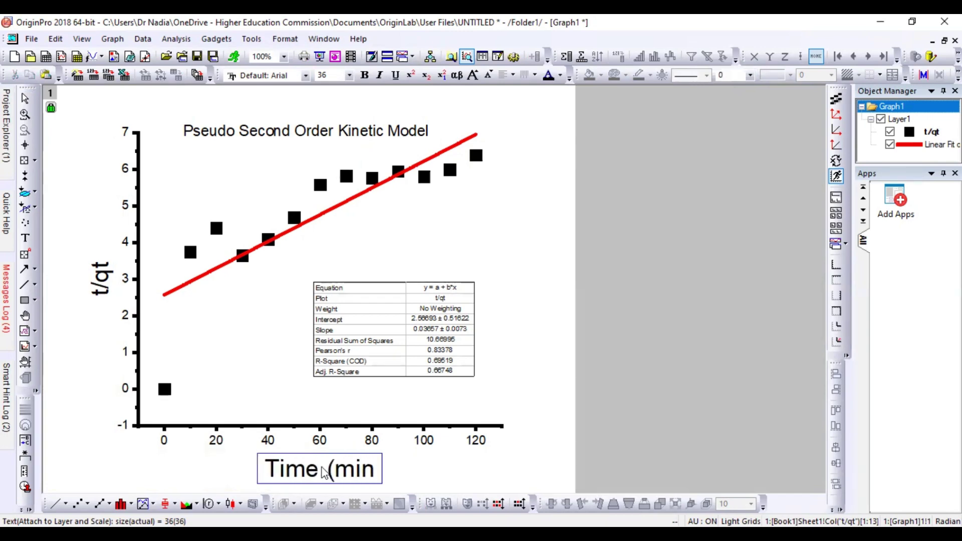
text())
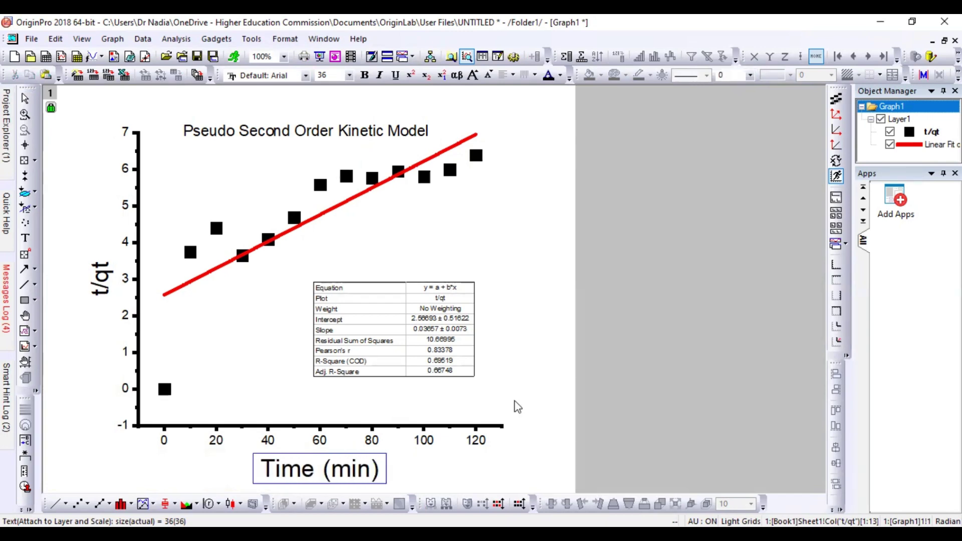
click(522, 385)
Copy the finished graph as a picture and paste it into the blank Word document
right_click(267, 370)
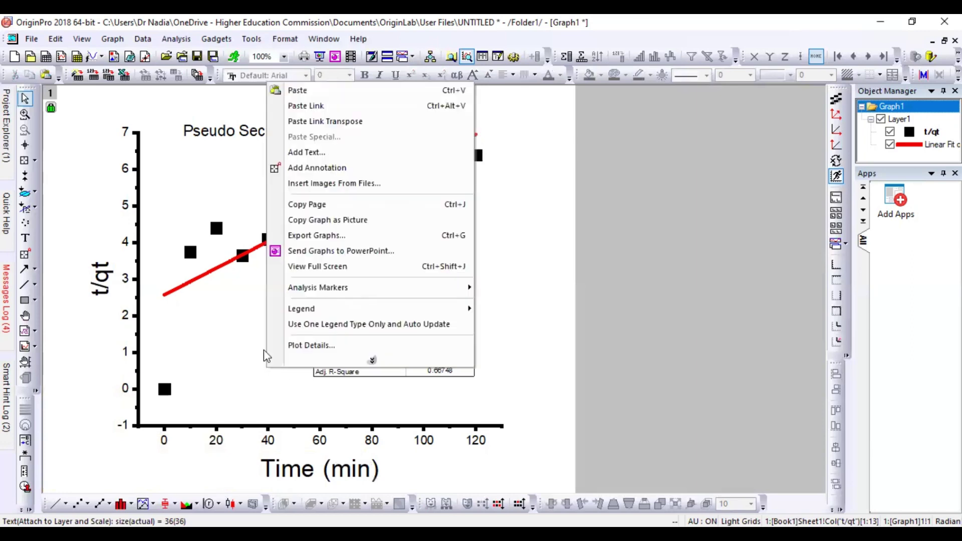
click(327, 220)
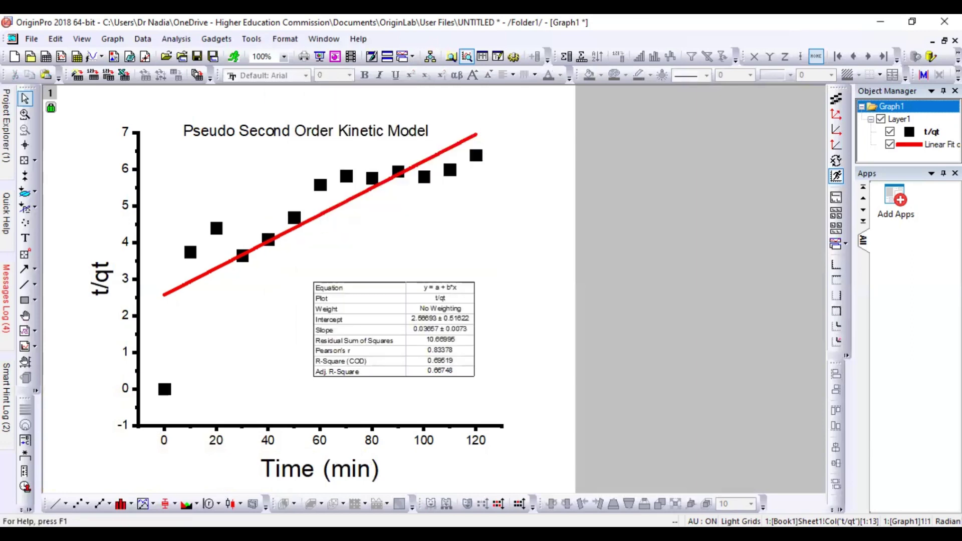
key(alt+Tab)
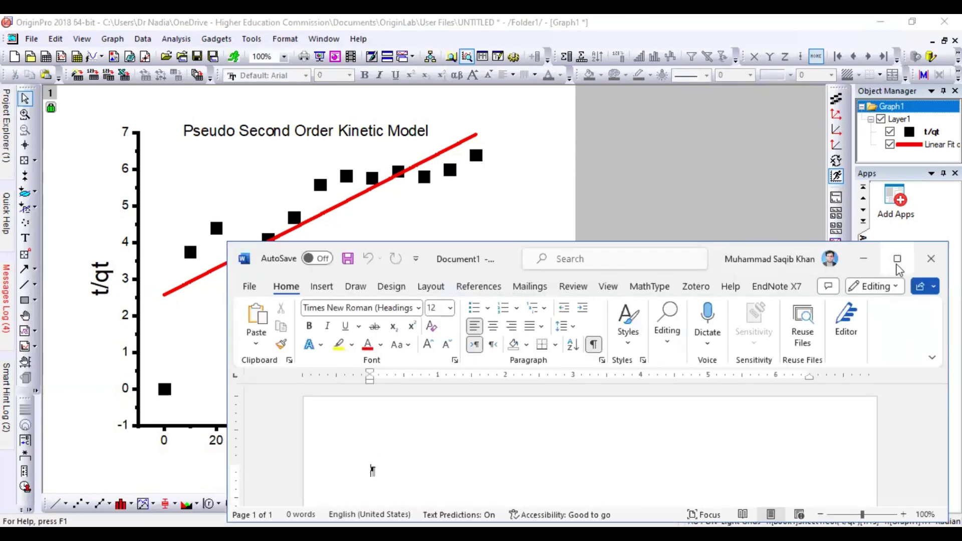
key(super+Up)
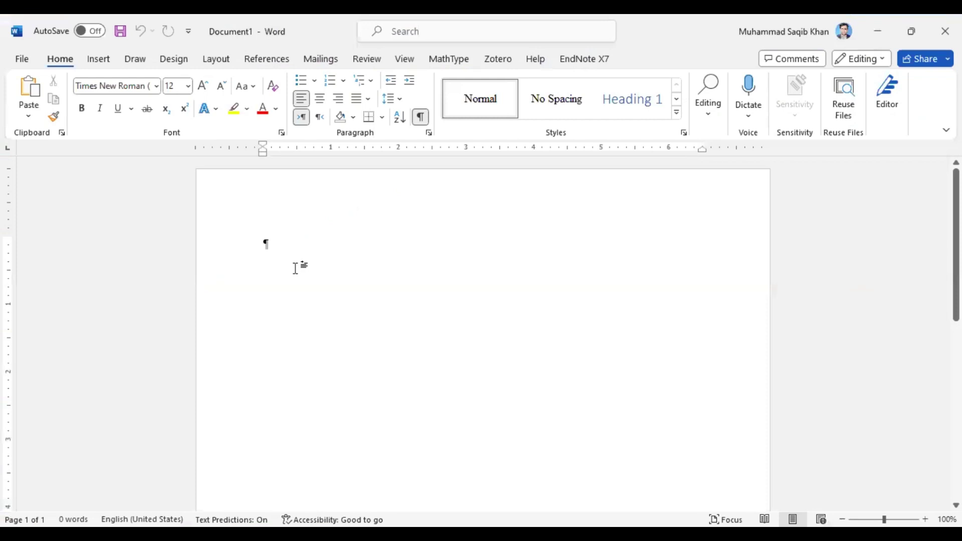
key(ctrl+v)
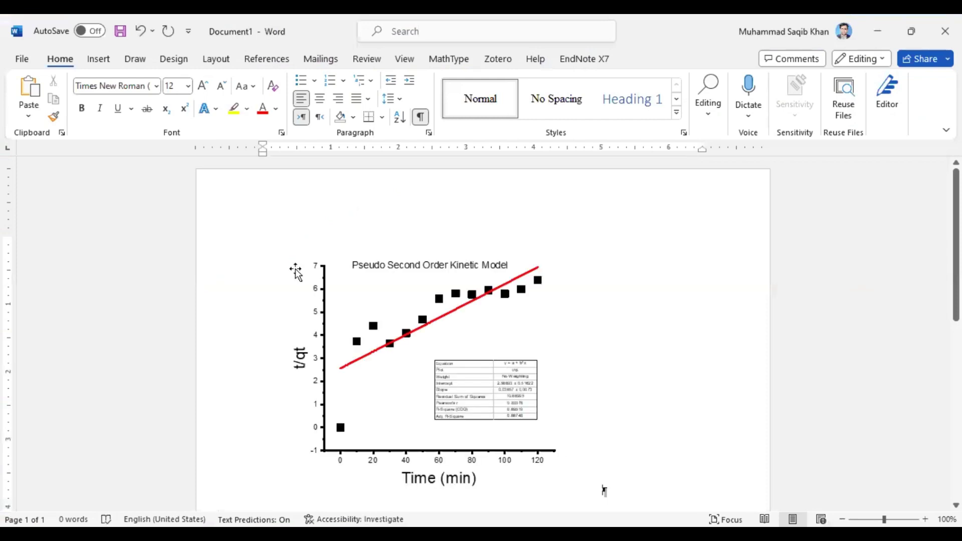
Add the caption "Fig. 1 Pseudo second order kinetic model" on a new line below the graph
key(Return)
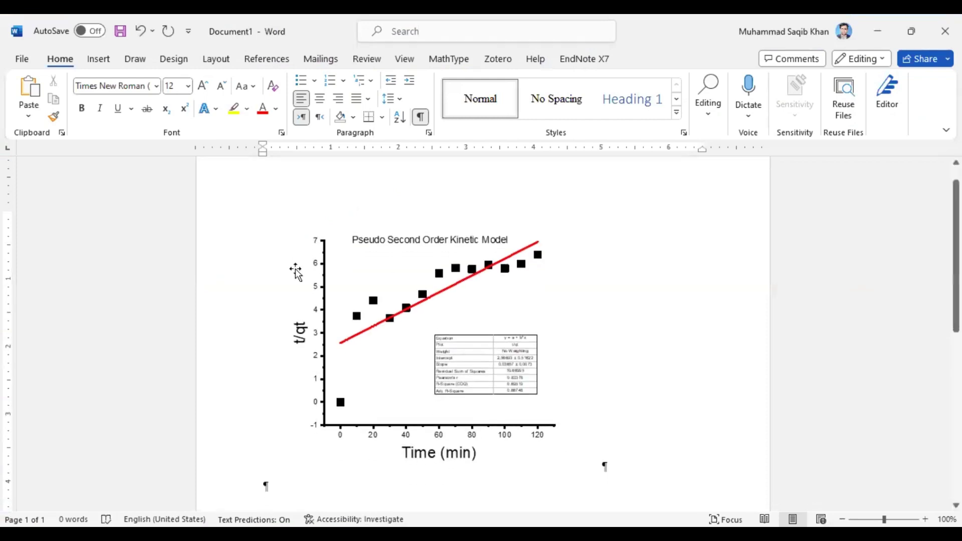
text(Fig. 1)
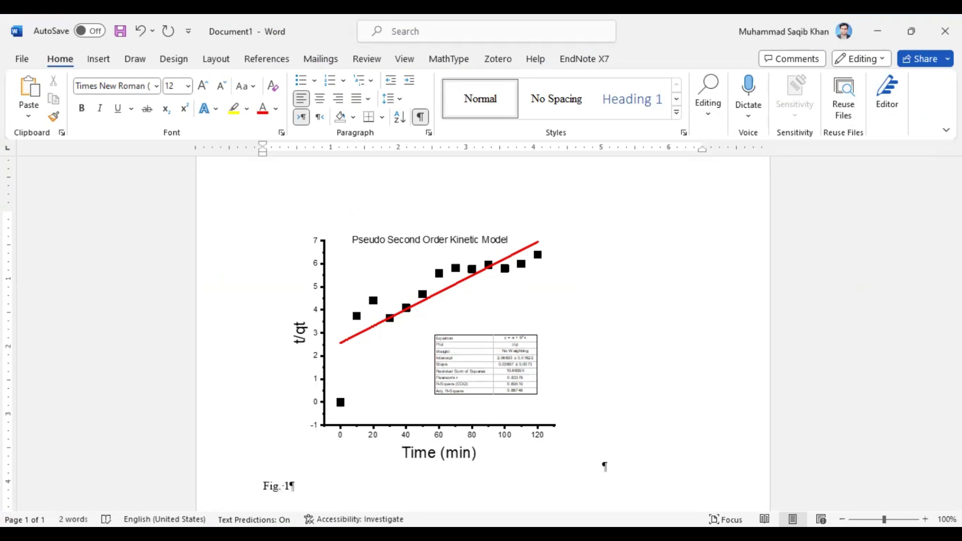
text(Pseudo secon)
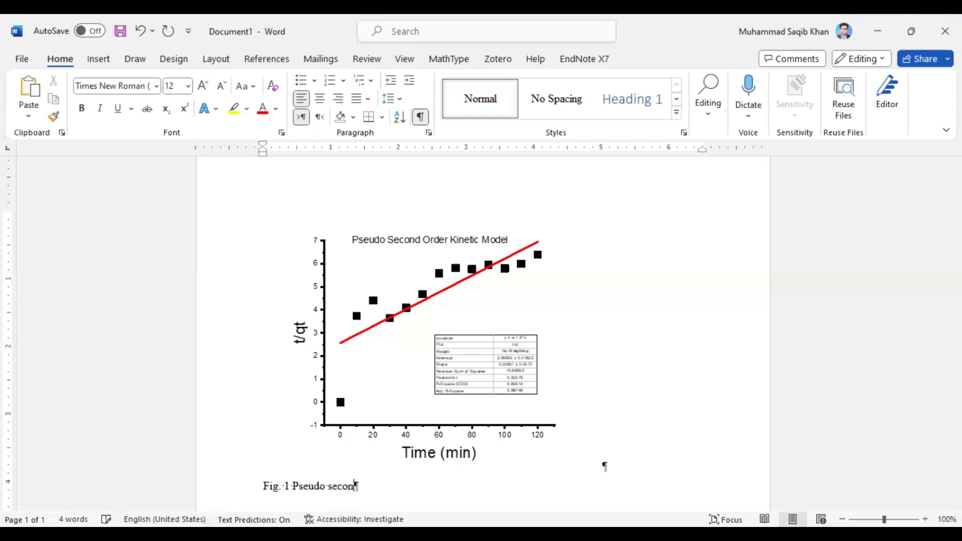
text(d order kinett)
key(BackSpace)
text(i)
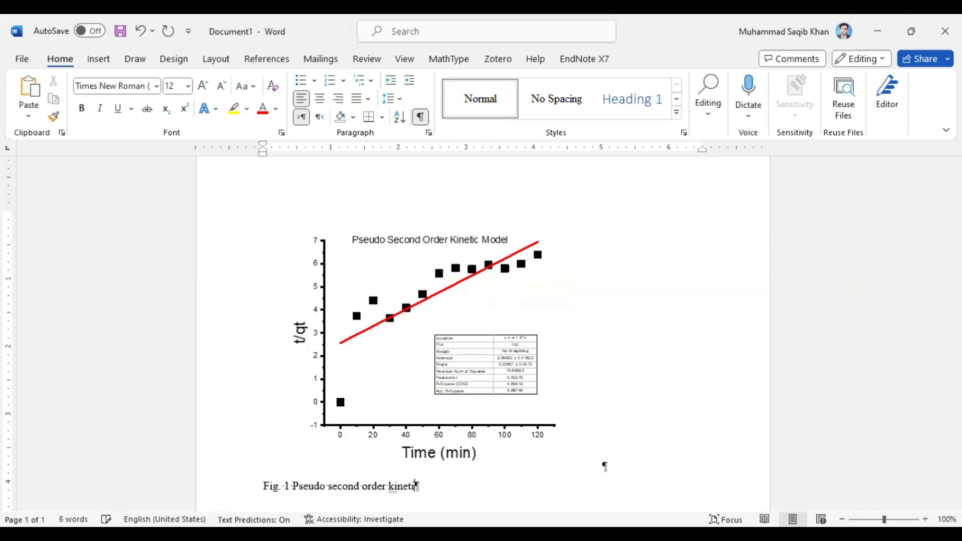
text(c model)
Add the table heading "Table 1. Pseudo second order kinetic model" on a new line below the figure caption
key(Return)
text(Ta)
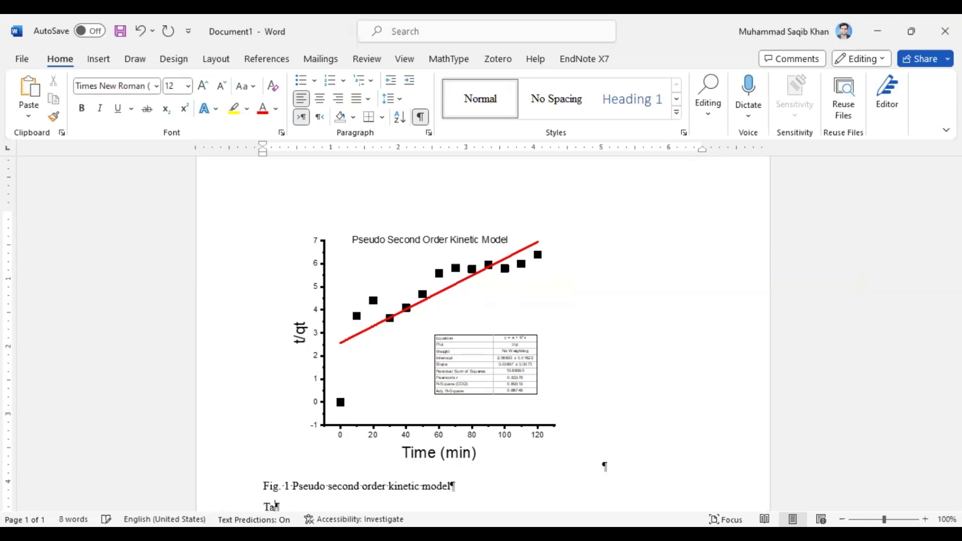
text(ble 1.)
text(Pse)
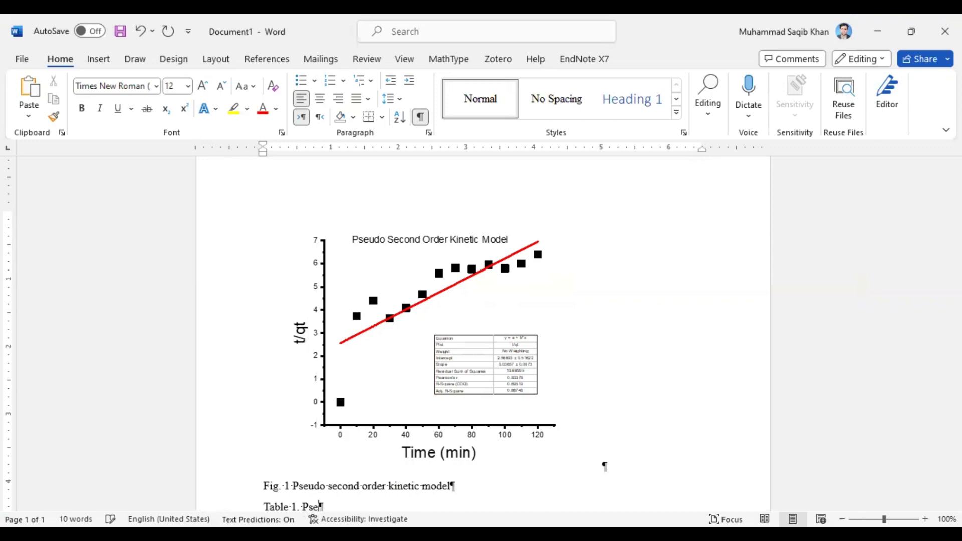
text(udo second order k)
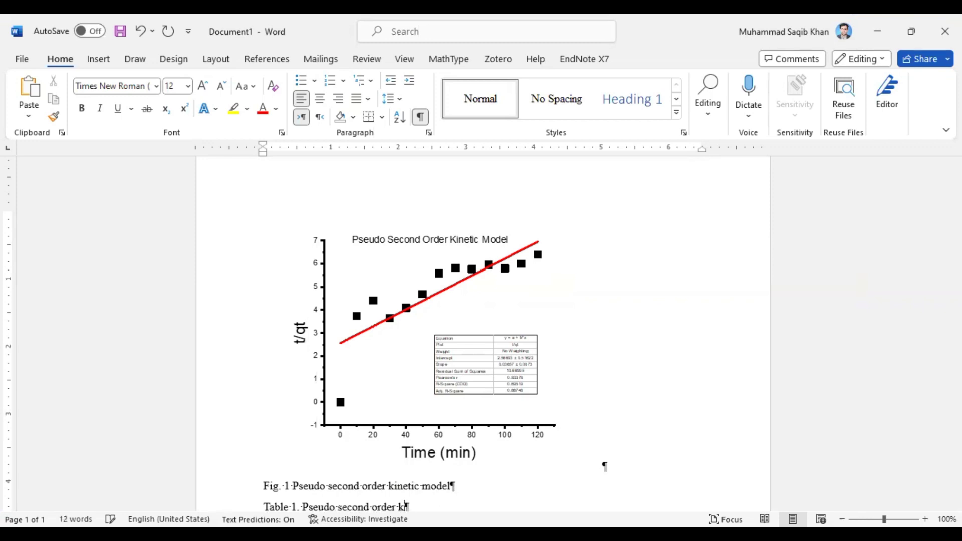
text(inetic model)
scroll(463, 400, down, 3)
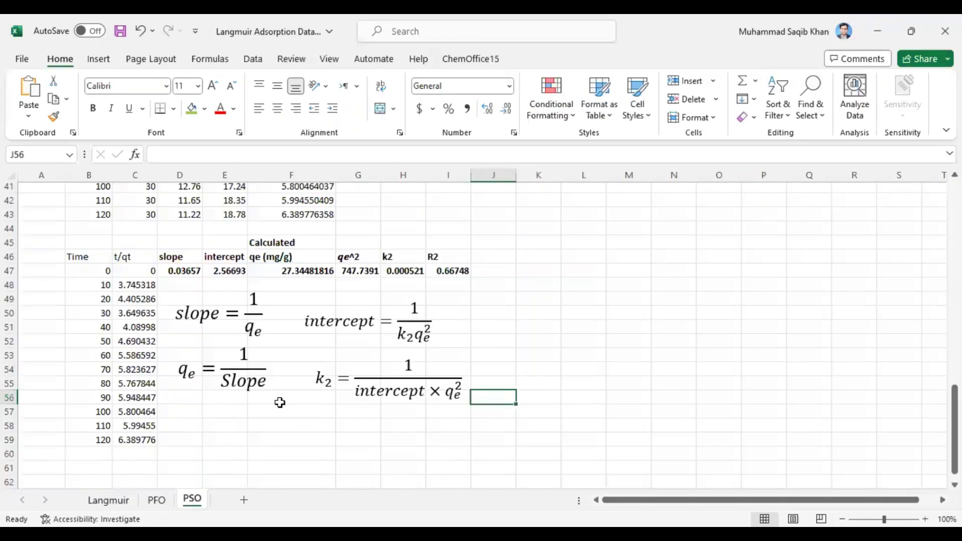
Copy the slope through R2 headers and values from the PSO sheet in Excel and paste them below the table heading in Word
drag(170, 256, 444, 273)
key(ctrl+c)
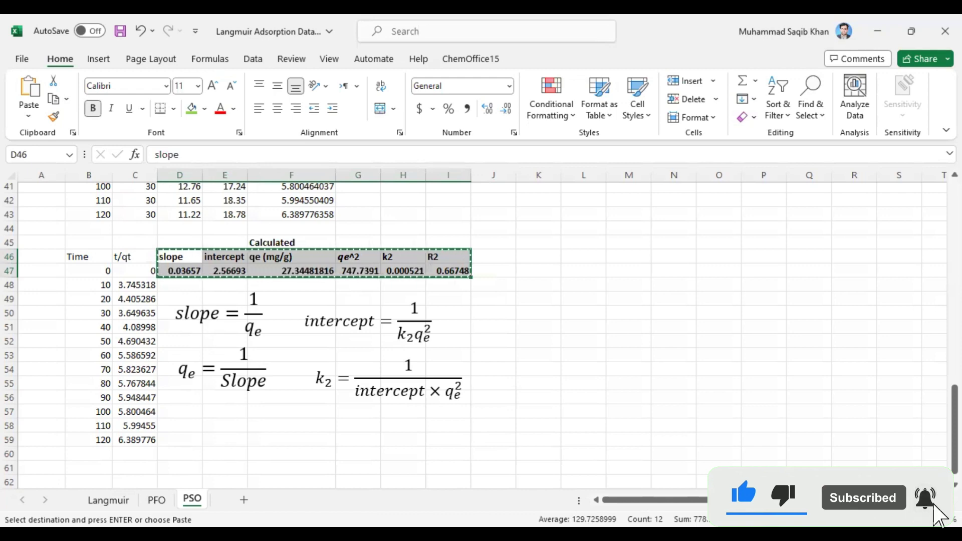
key(alt+Tab)
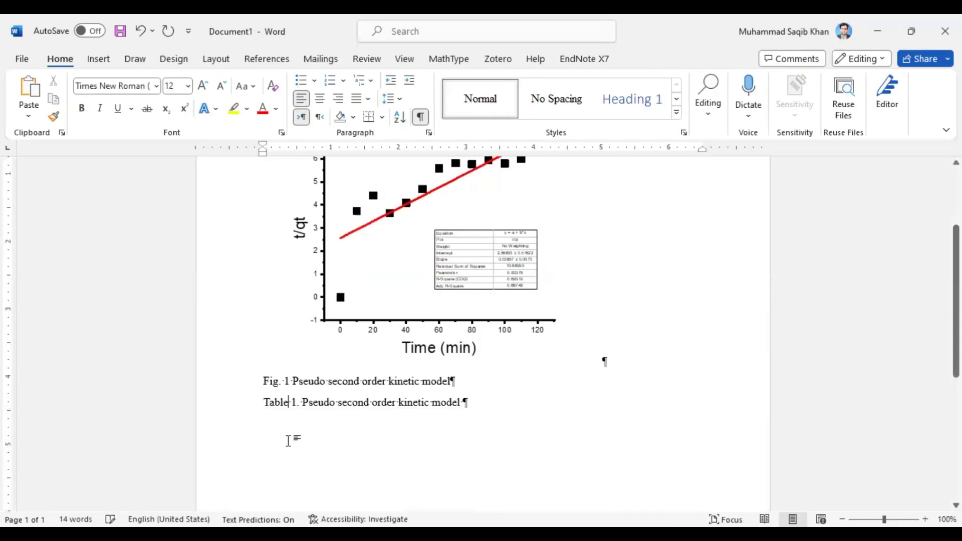
key(Return)
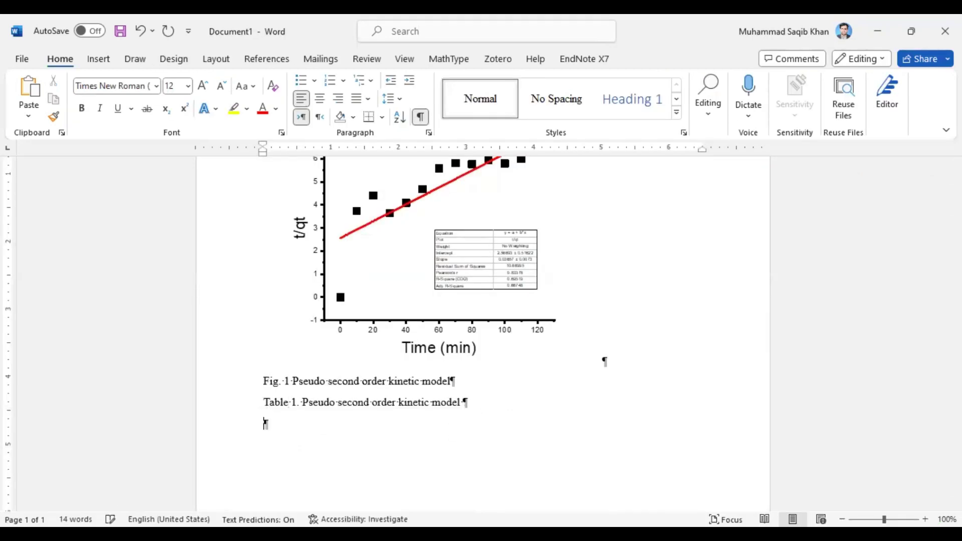
key(ctrl+v)
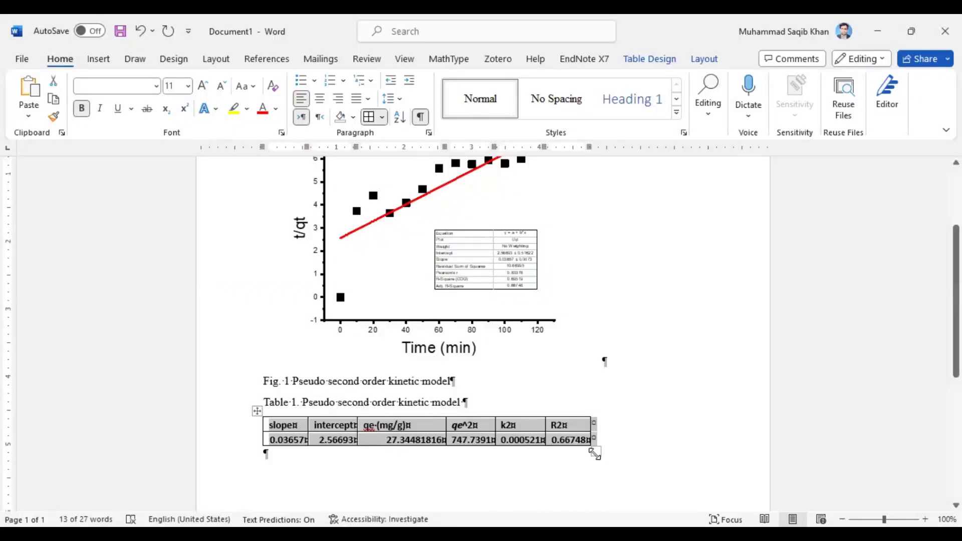
Enlarge the pasted table and format the 2 in its headers as superscript for qe and R and as subscript for k
drag(596, 451, 668, 478)
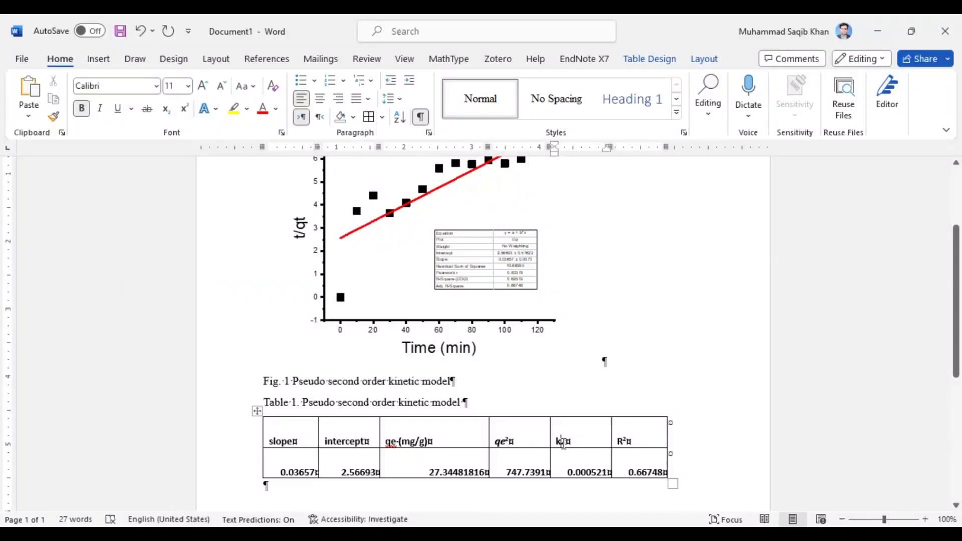
key(ctrl+equal)
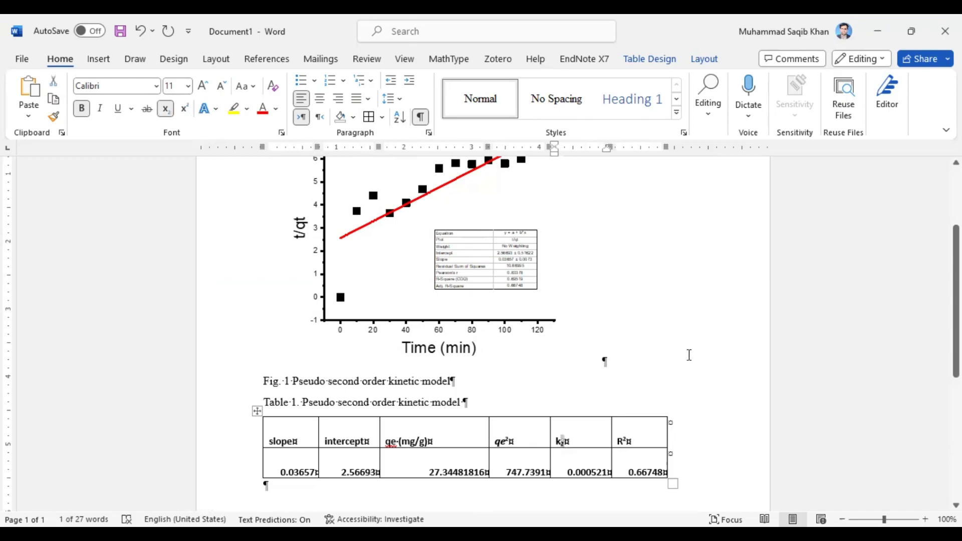
click(689, 354)
Change the table's "qe (mg/g)" header to "qe calculated (mg/g)" with a lowercase q
double_click(397, 442)
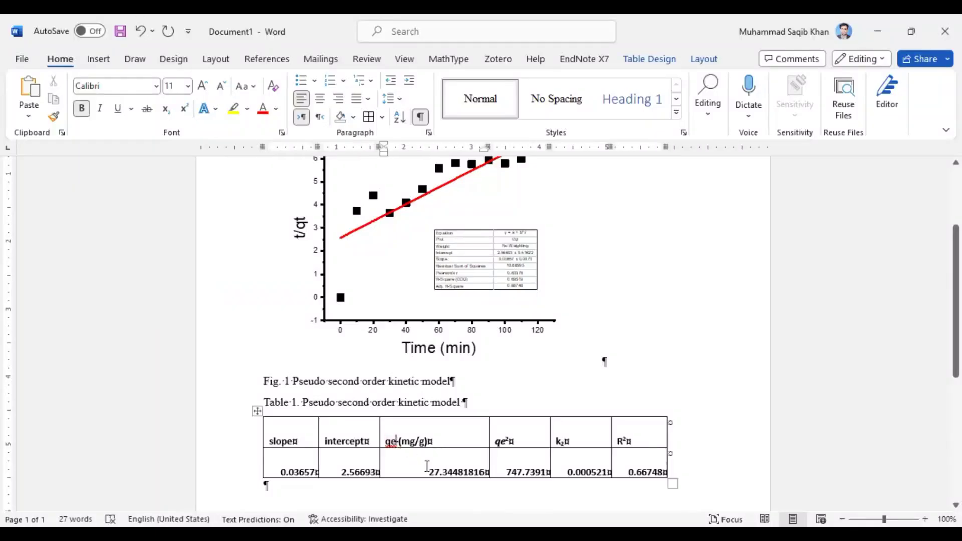
text(Qe-calculated)
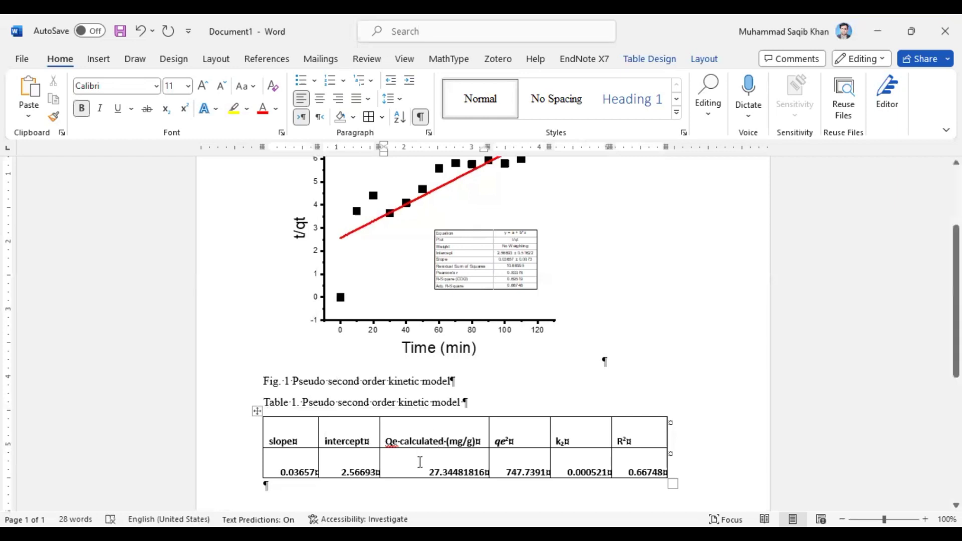
click(392, 442)
key(BackSpace)
text(q)
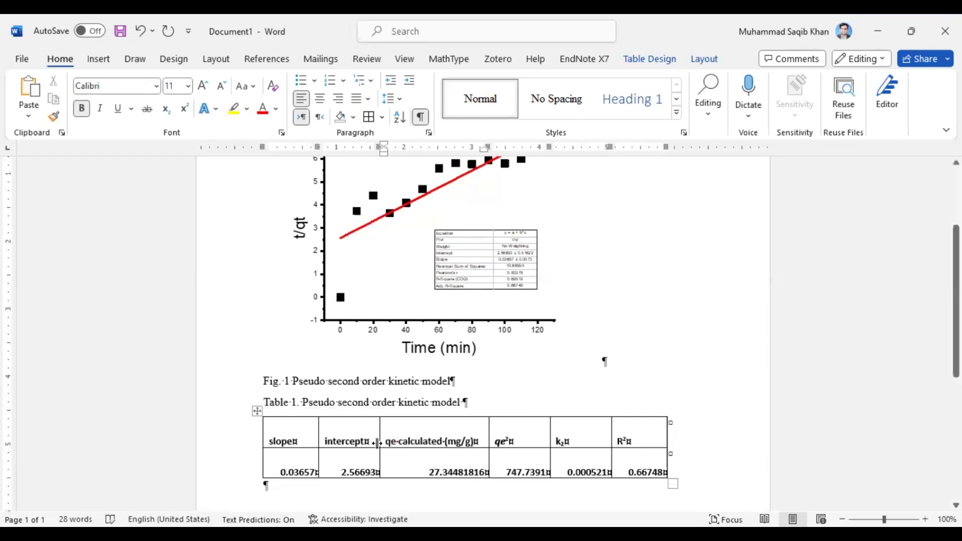
Switch to the Excel workbook and compare the R2 values of the kinetic models on the PSO and PFO sheets
key(alt+Tab)
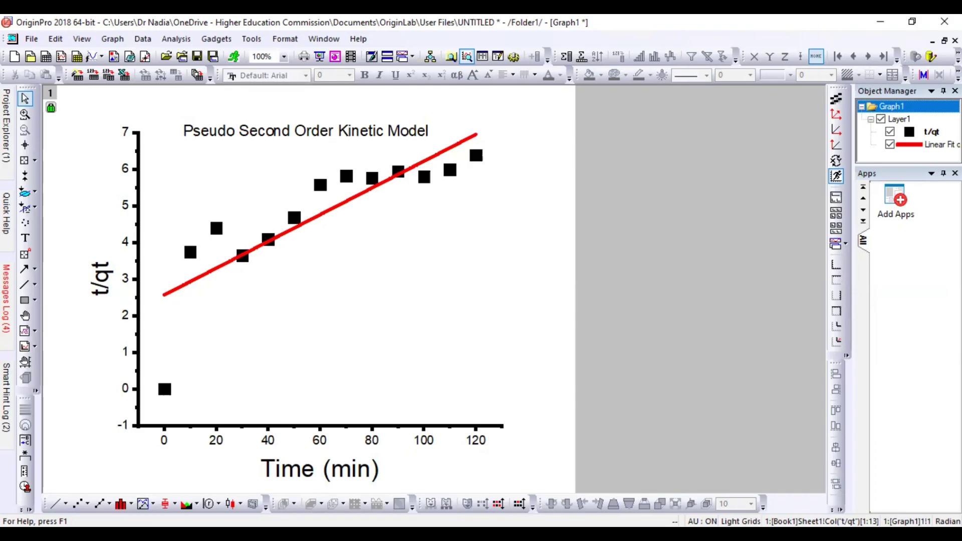
key(alt+Tab)
key(ctrl+Page_Down)
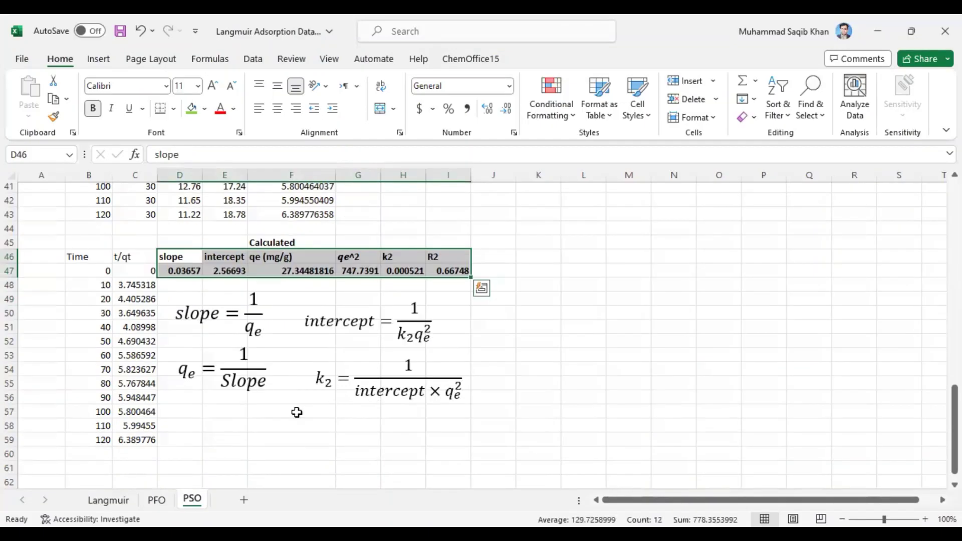
click(293, 423)
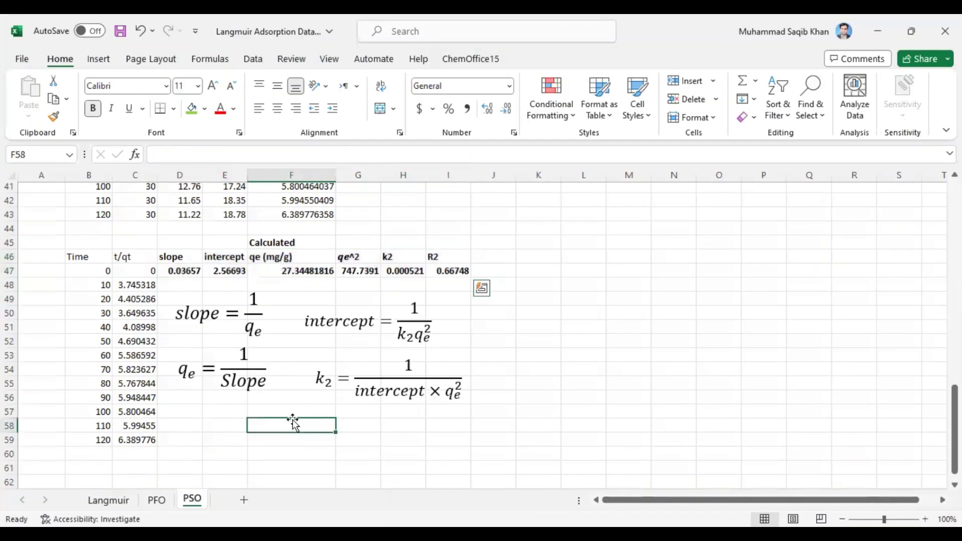
click(446, 257)
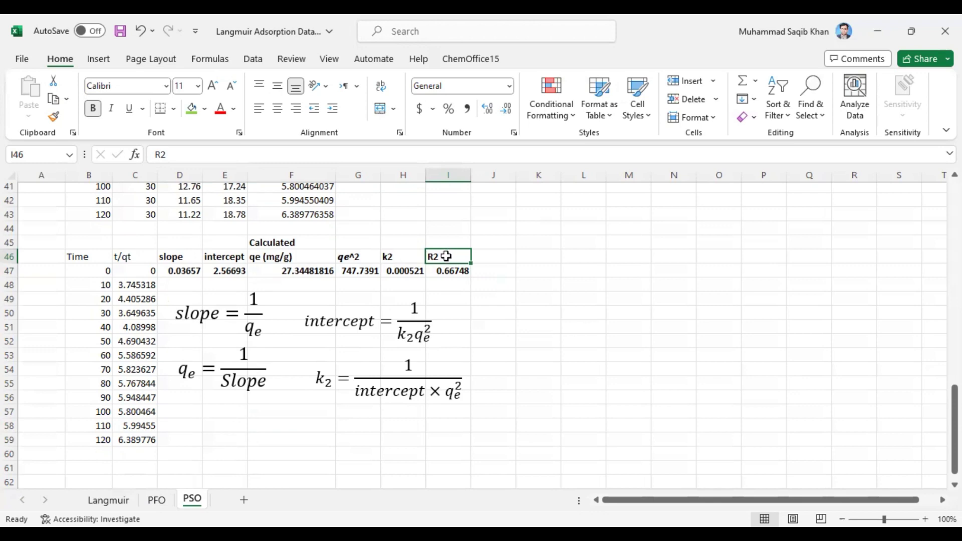
drag(445, 257, 448, 271)
click(441, 258)
click(156, 499)
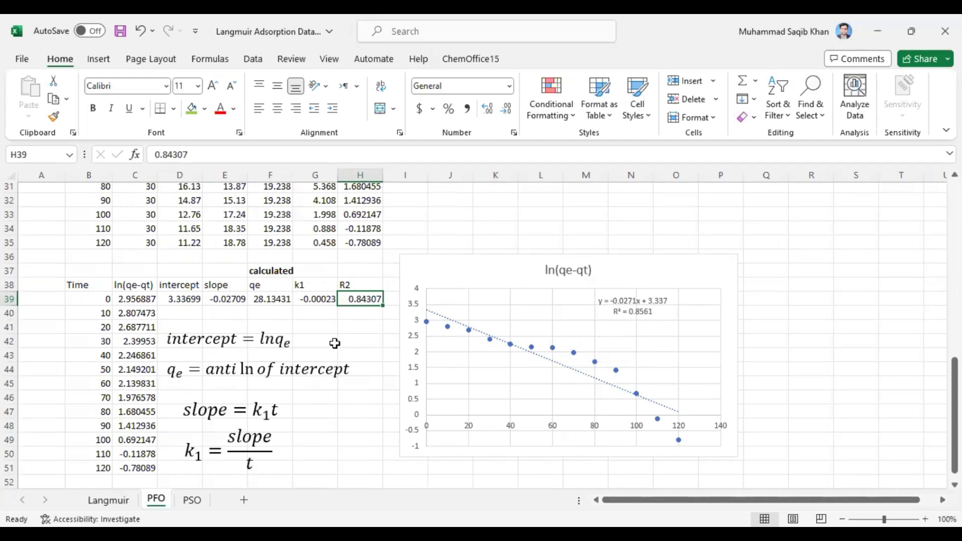
click(357, 287)
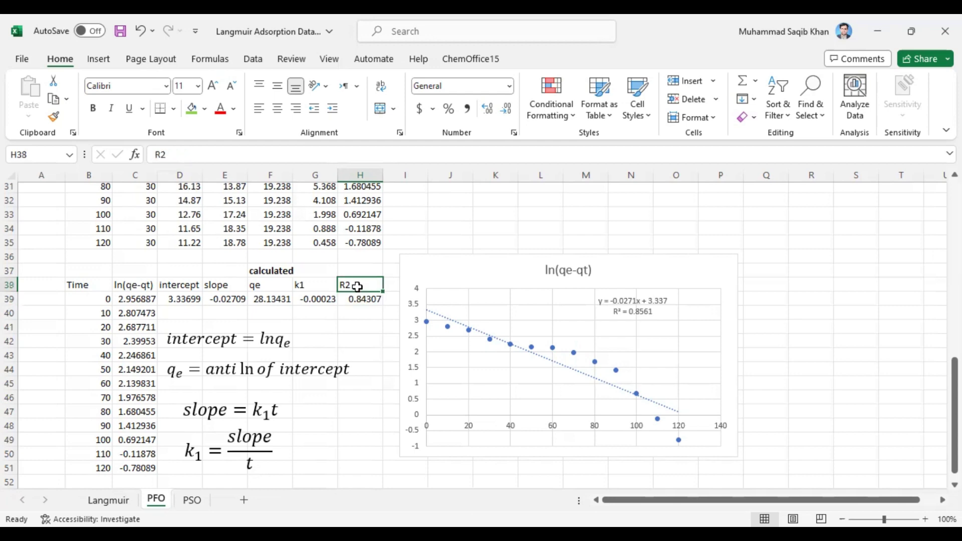
drag(356, 287, 356, 298)
click(357, 299)
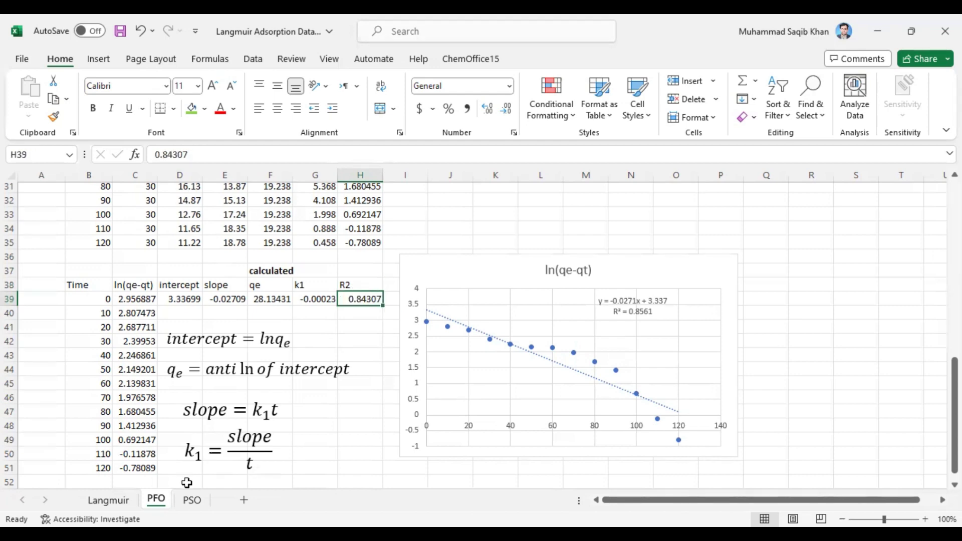
click(192, 499)
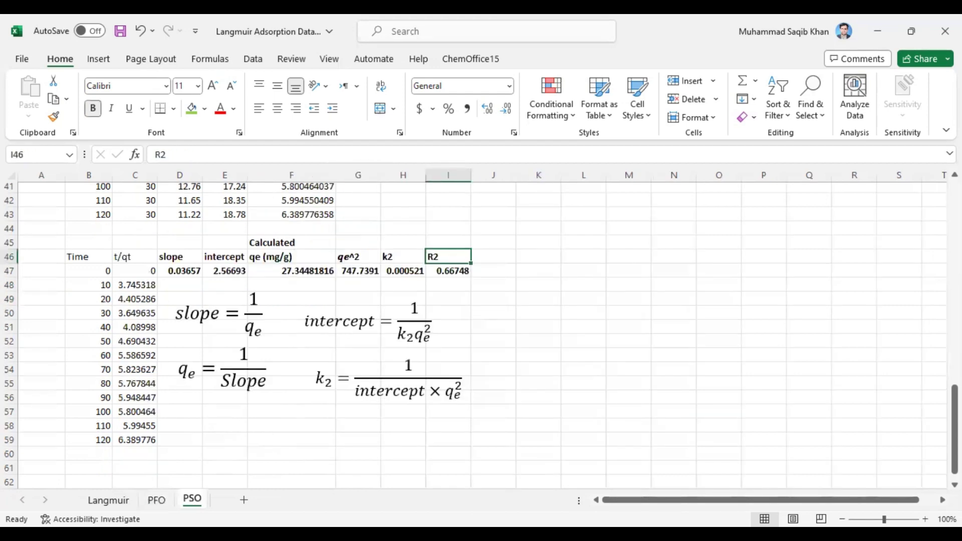